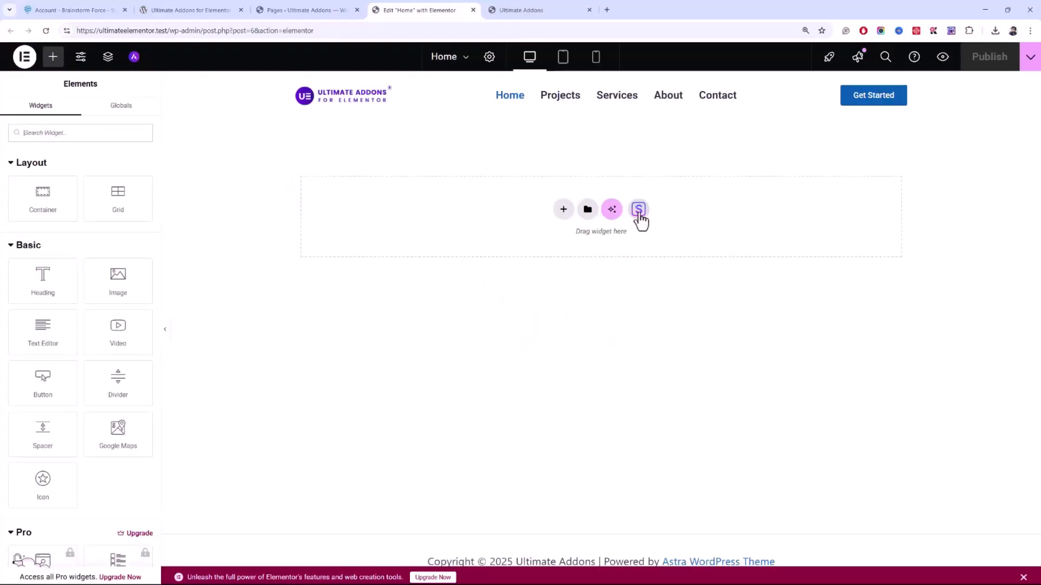
# Open the Starter Templates library from the empty section of the Home page.
pyautogui.click(639, 211)
pyautogui.click(413, 286)
pyautogui.click(545, 197)
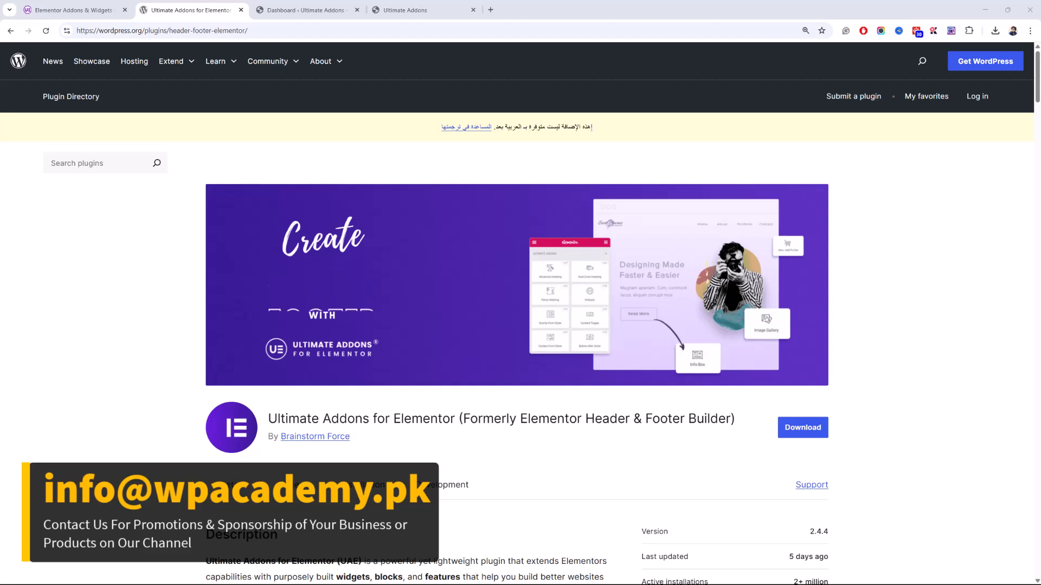
# Go to the WordPress dashboard's plugin installer and search for "ultimate addons".
pyautogui.click(265, 10)
pyautogui.moveTo(58, 145)
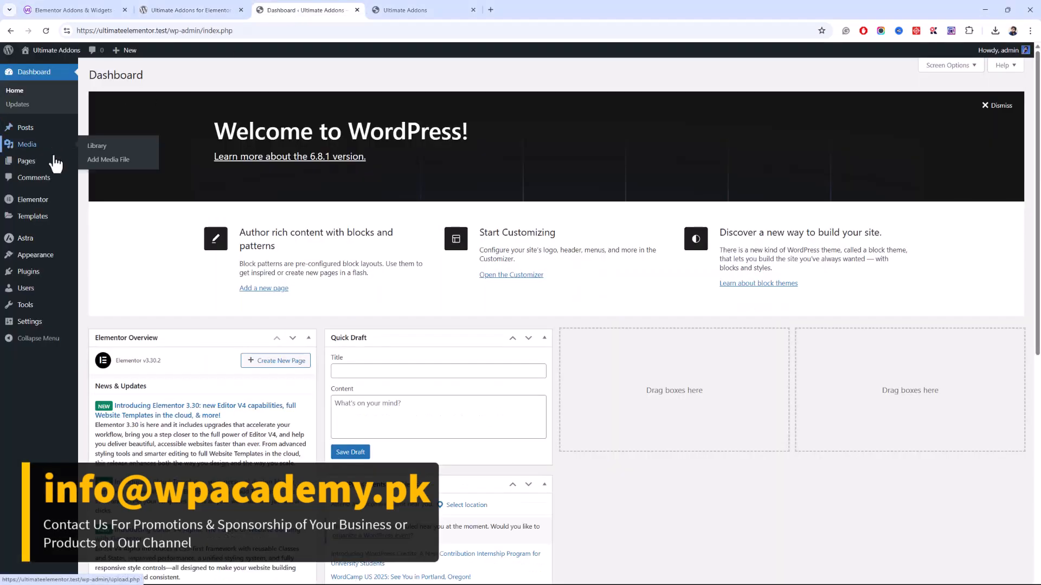
pyautogui.moveTo(51, 273)
pyautogui.click(100, 292)
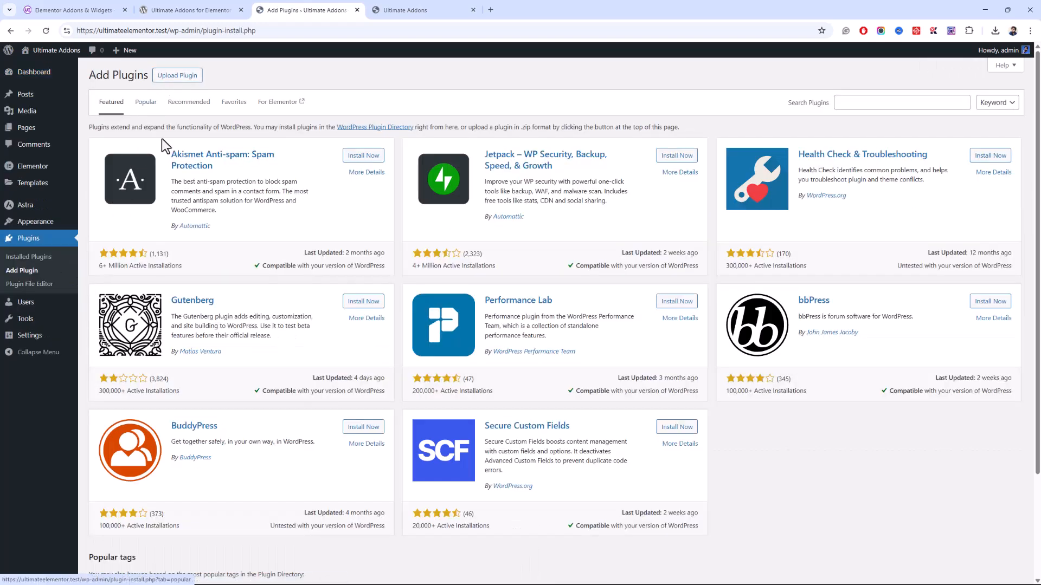
pyautogui.click(843, 104)
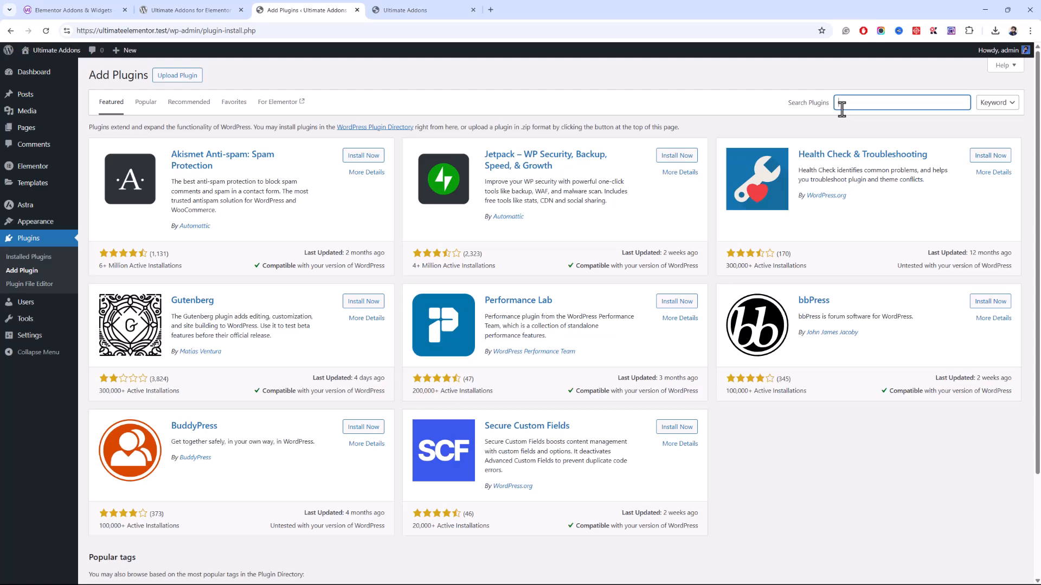
pyautogui.hotkey('ctrl', '+')
pyautogui.hotkey('ctrl', '+')
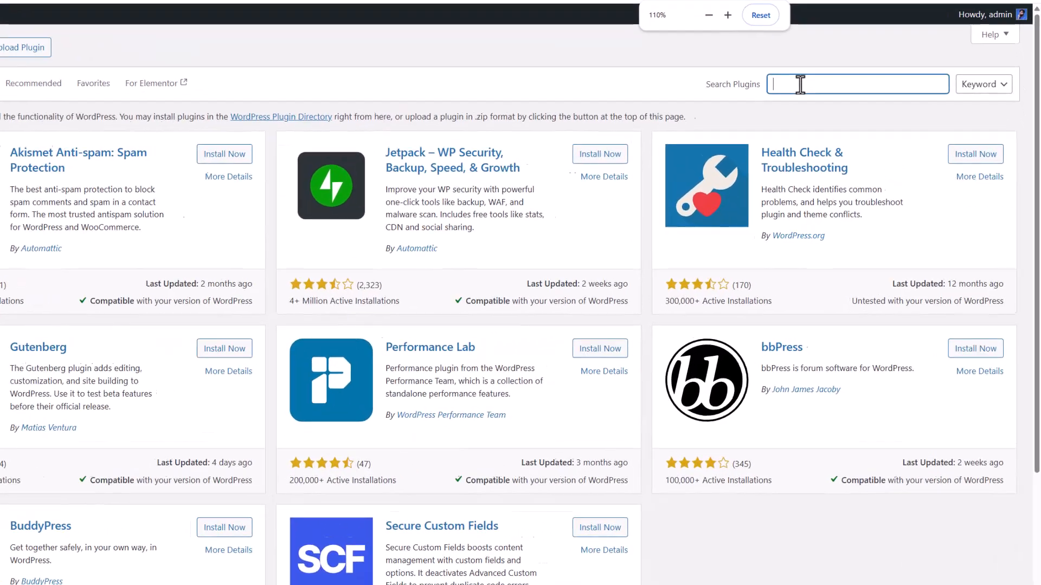
pyautogui.write('ultimate addons')
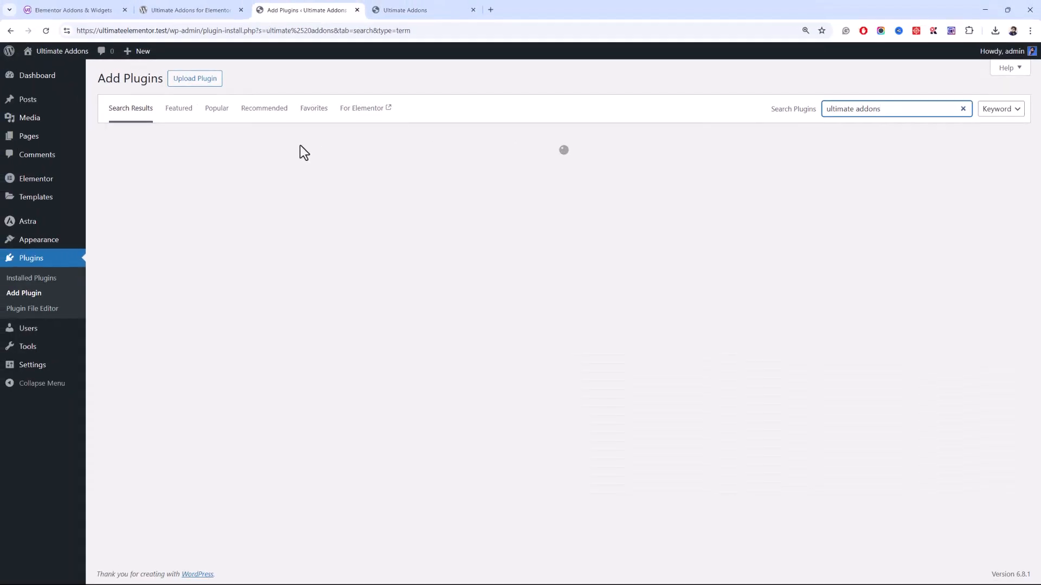
# Review the Ultimate Addons for Elementor page in the WordPress plugin directory and return to the plugin search results.
pyautogui.click(212, 9)
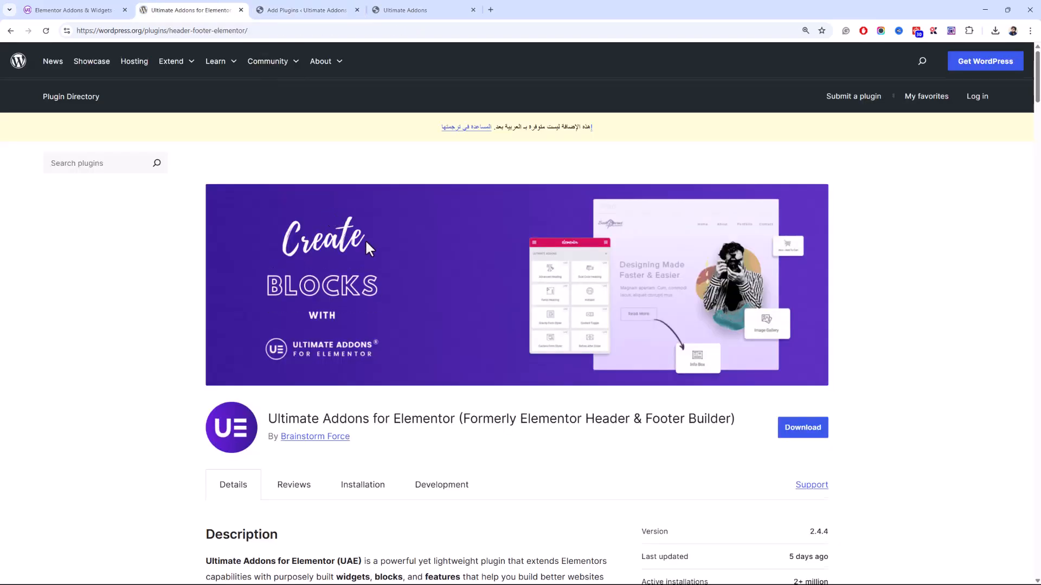
pyautogui.scroll(-3, 529, 274)
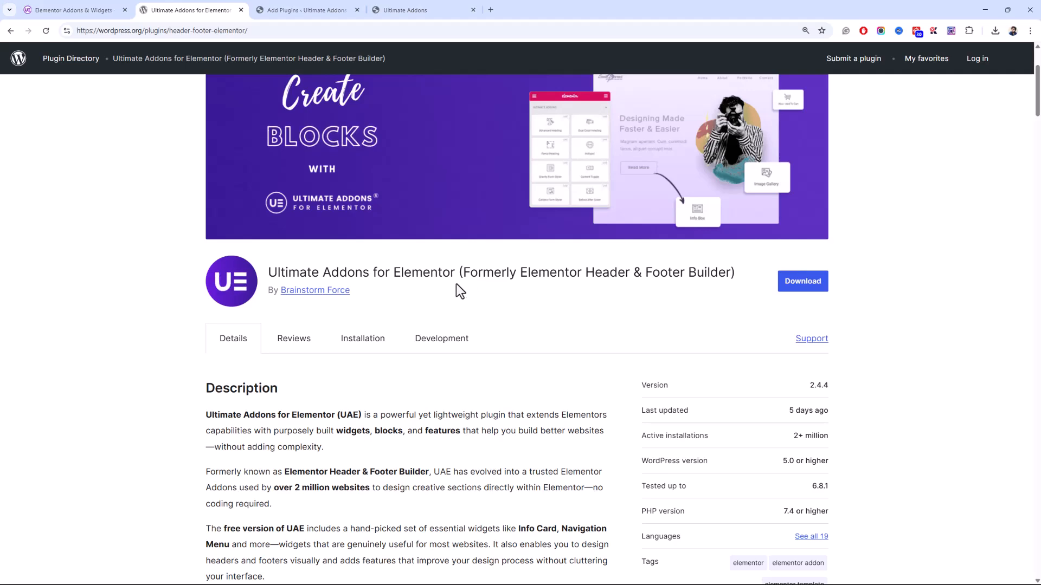
pyautogui.click(279, 9)
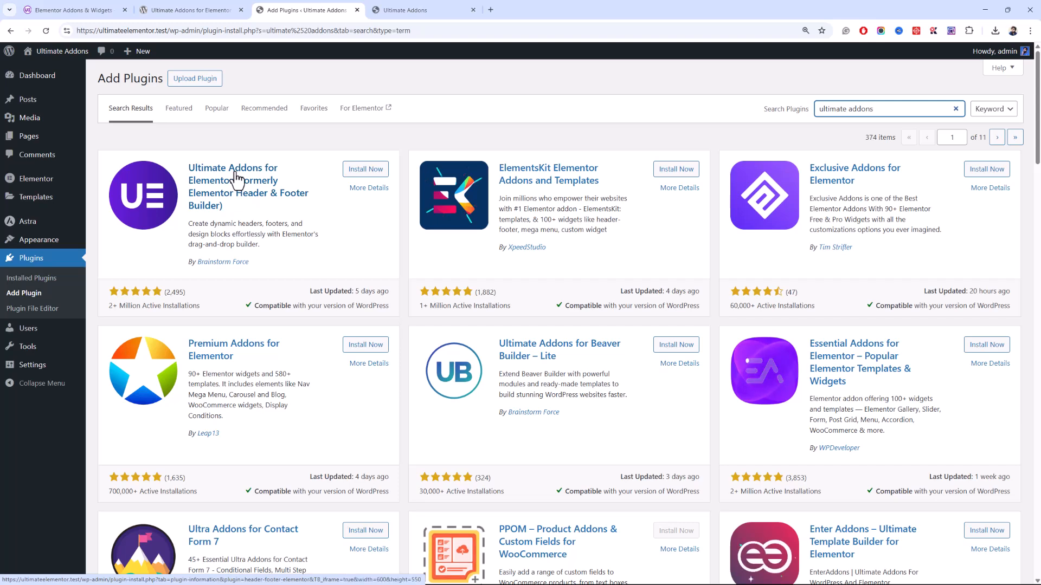
# Install and activate the Ultimate Addons for Elementor plugin by Brainstorm Force.
pyautogui.moveTo(141, 306); pyautogui.dragTo(108, 307)
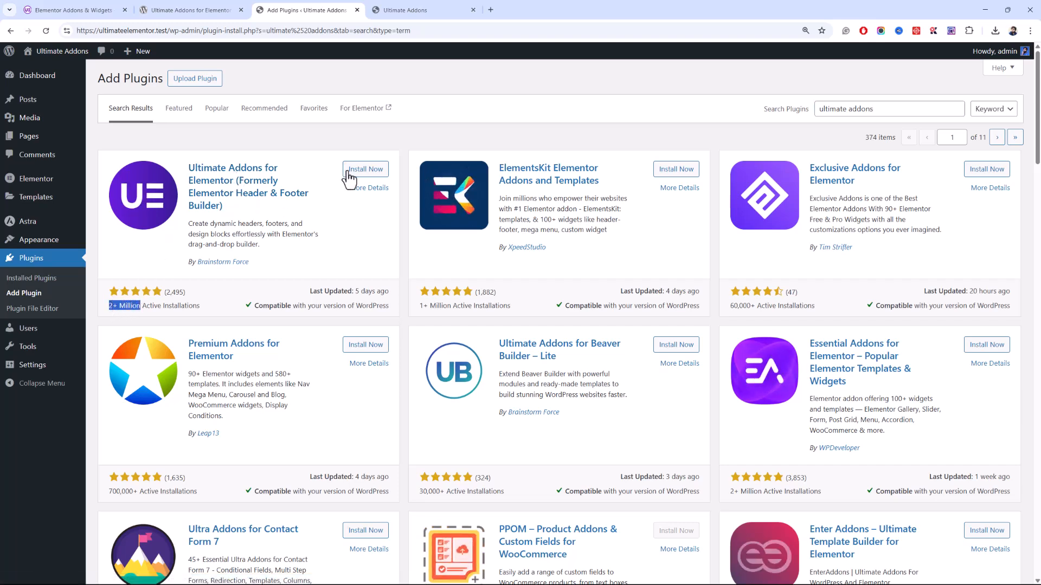
pyautogui.click(362, 169)
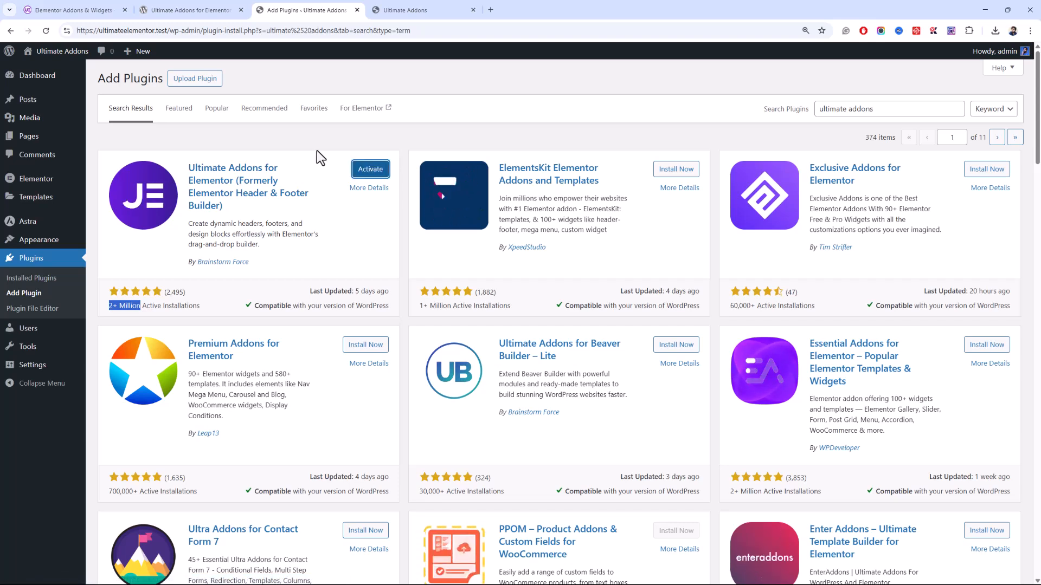
pyautogui.click(361, 174)
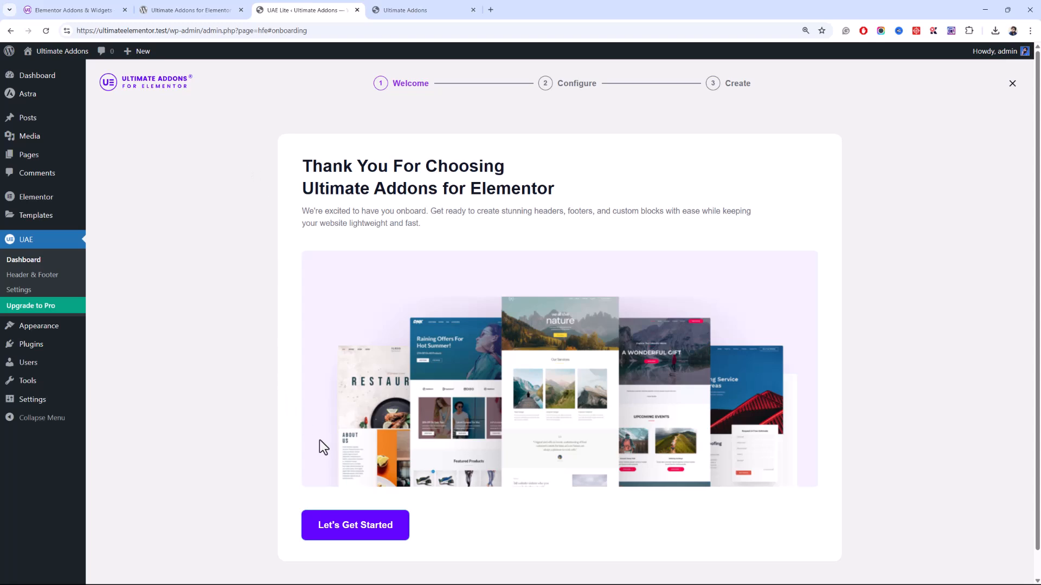
# Complete the Ultimate Addons onboarding with the preselected widgets and go to the plugin's dashboard.
pyautogui.click(373, 524)
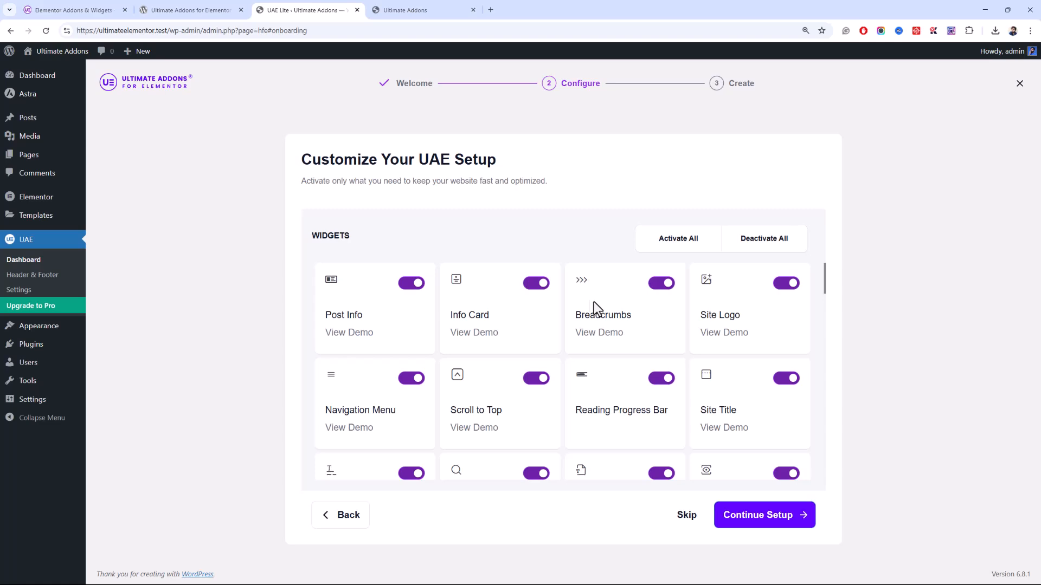
pyautogui.scroll(-10, 456, 291)
pyautogui.click(761, 515)
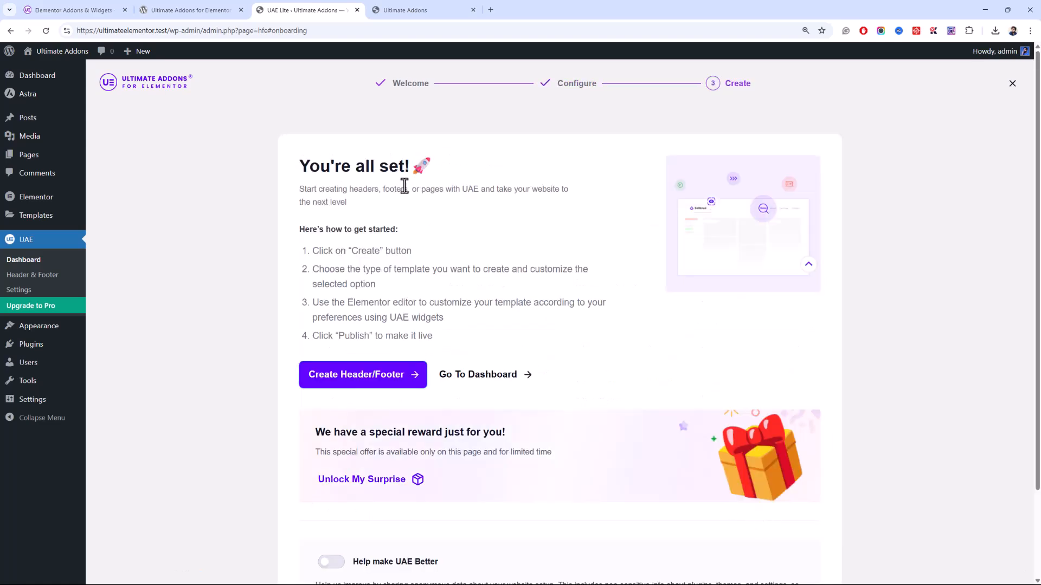
pyautogui.scroll(-2, 403, 186)
pyautogui.scroll(2, 378, 192)
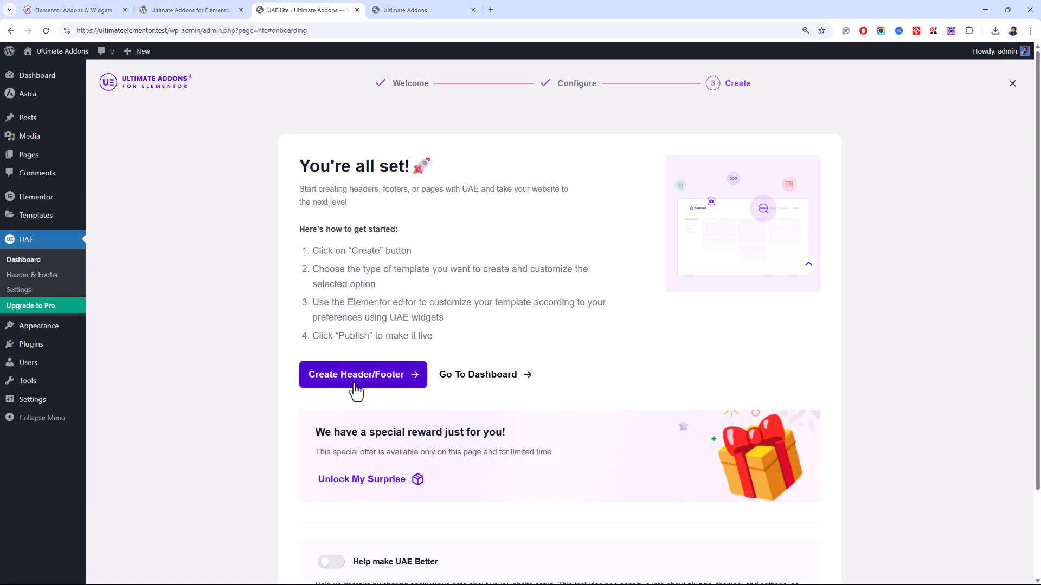
pyautogui.click(445, 380)
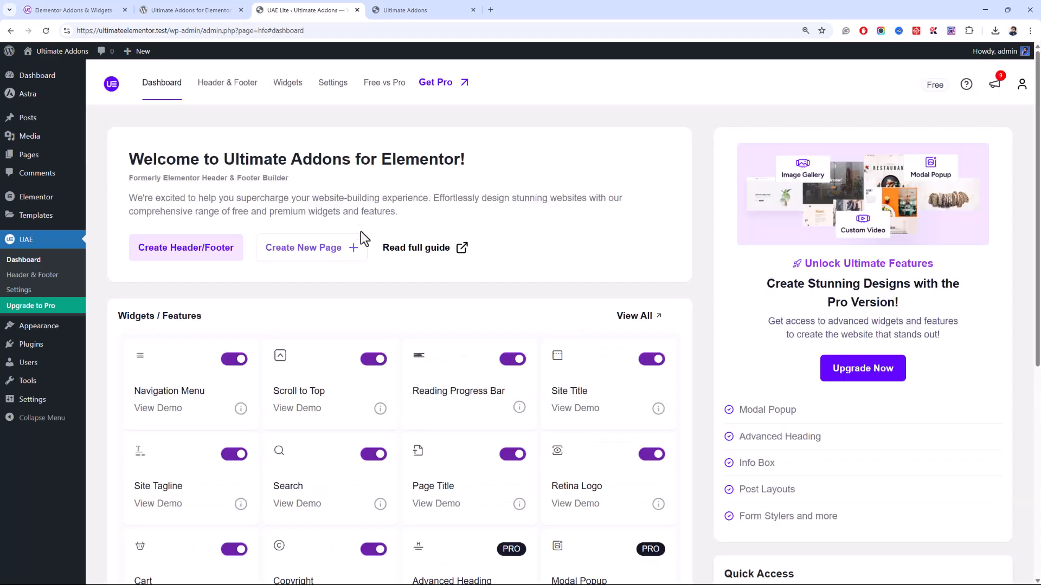
# Examine the widgets, features and suggested website extensions on the Ultimate Addons dashboard.
pyautogui.scroll(-4, 412, 305)
pyautogui.scroll(4, 387, 295)
pyautogui.scroll(-3, 386, 293)
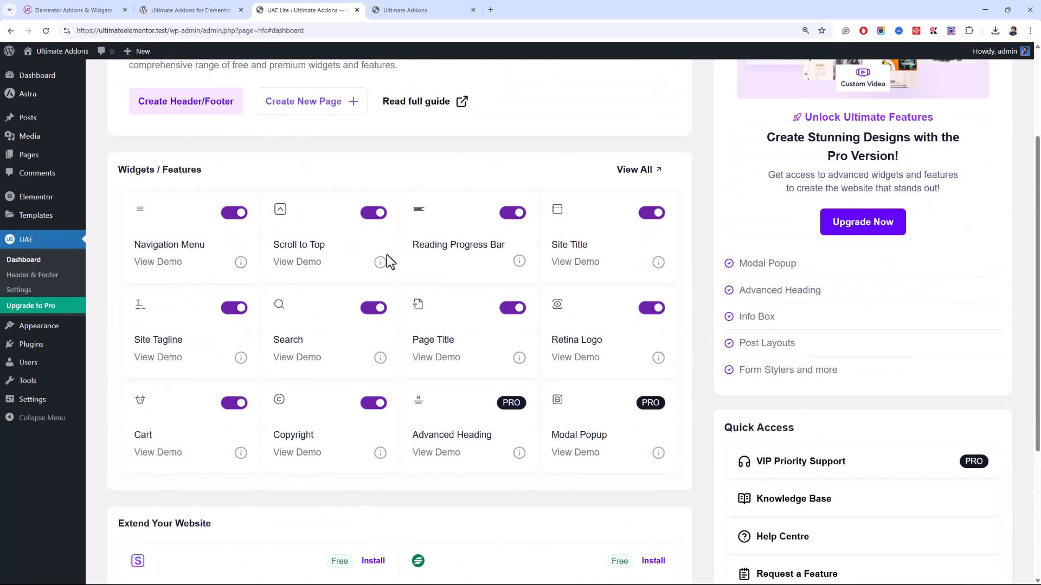
pyautogui.scroll(-3, 387, 257)
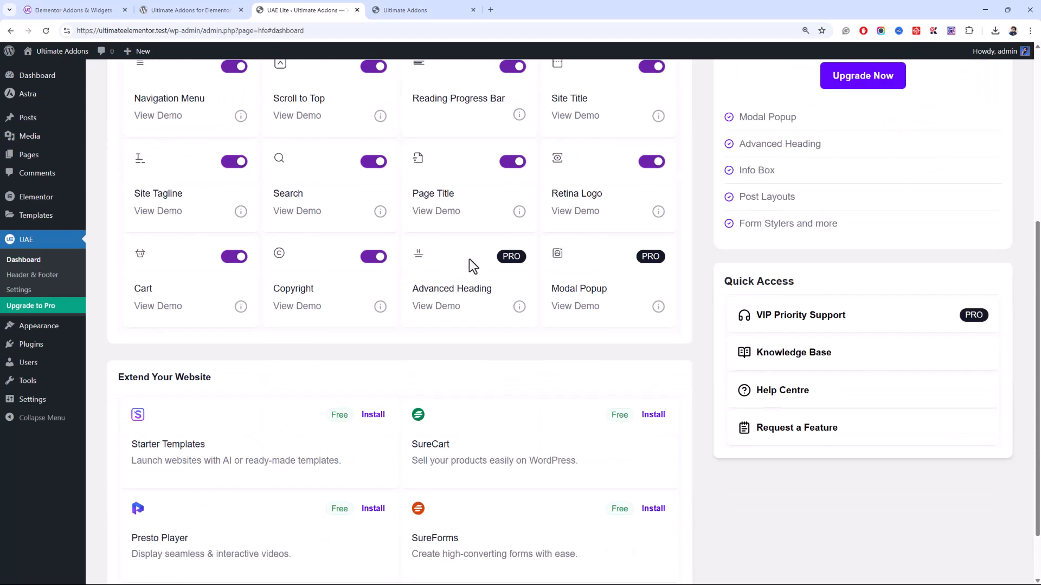
pyautogui.scroll(2, 461, 262)
pyautogui.scroll(1, 401, 245)
pyautogui.scroll(-4, 401, 245)
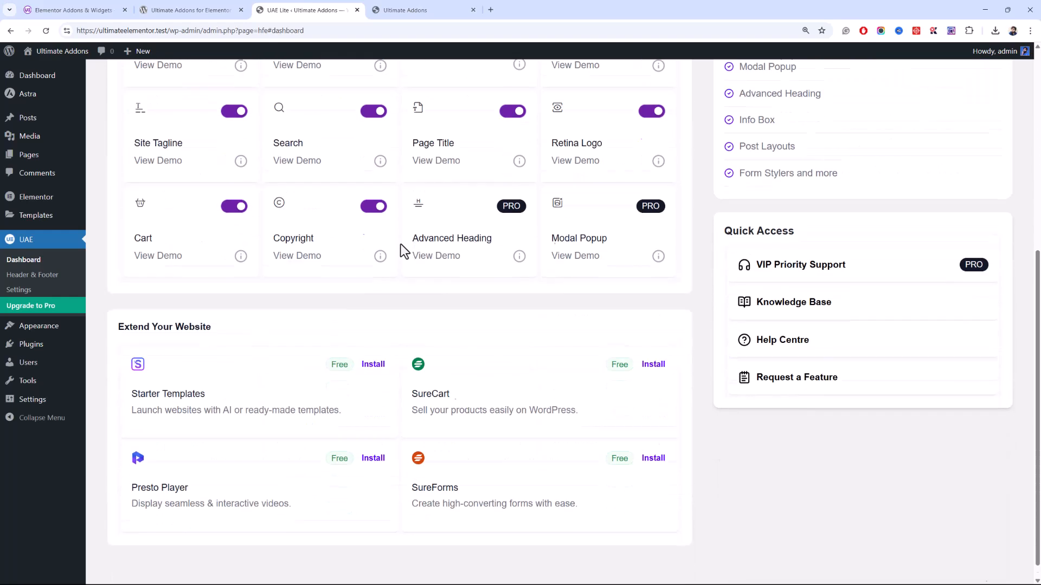
pyautogui.scroll(5, 404, 250)
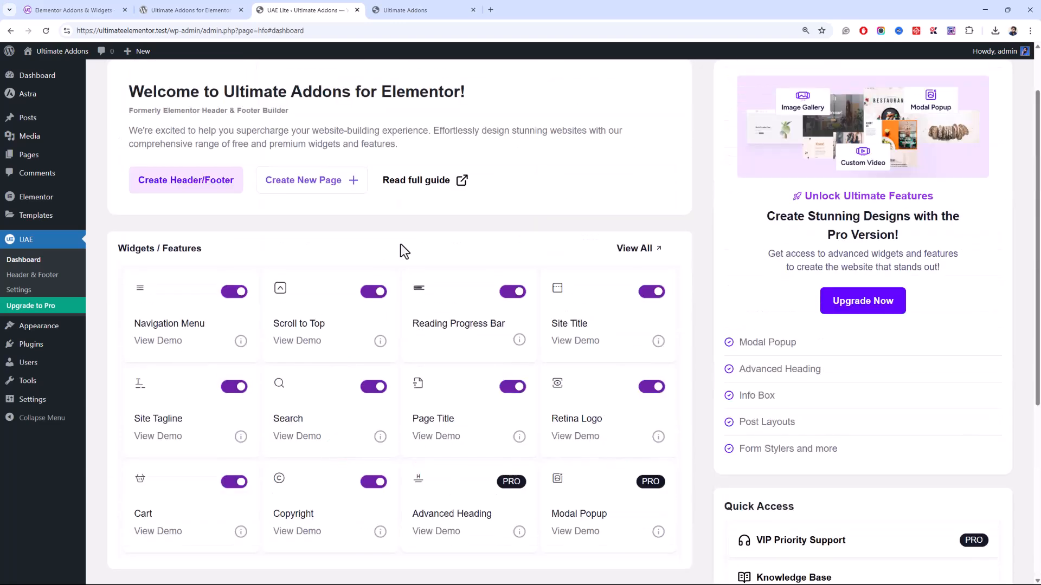
pyautogui.scroll(1, 401, 249)
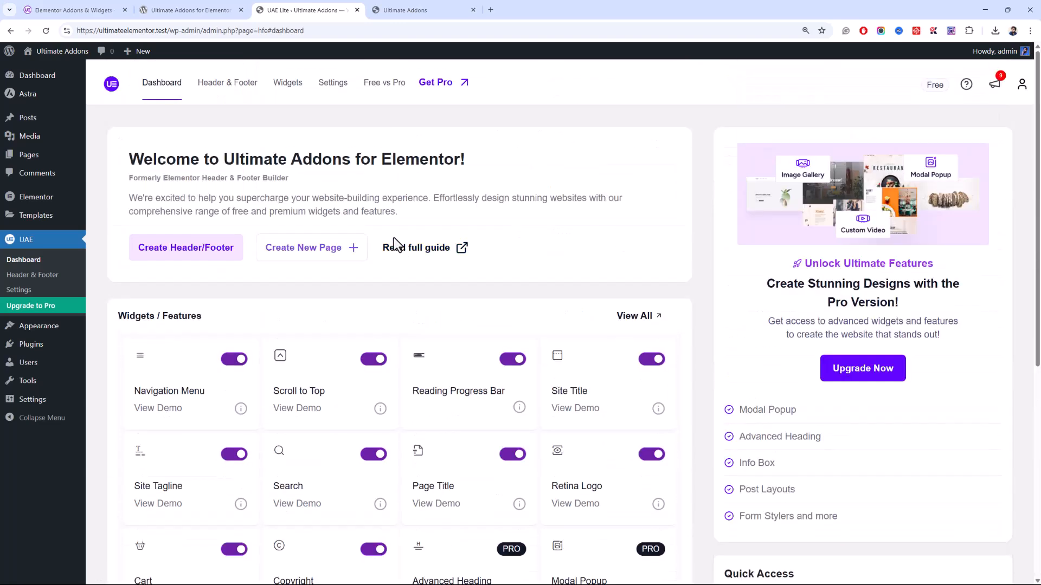
# Browse the full list of free and Pro widgets offered by Ultimate Addons.
pyautogui.click(285, 98)
pyautogui.scroll(-17, 329, 191)
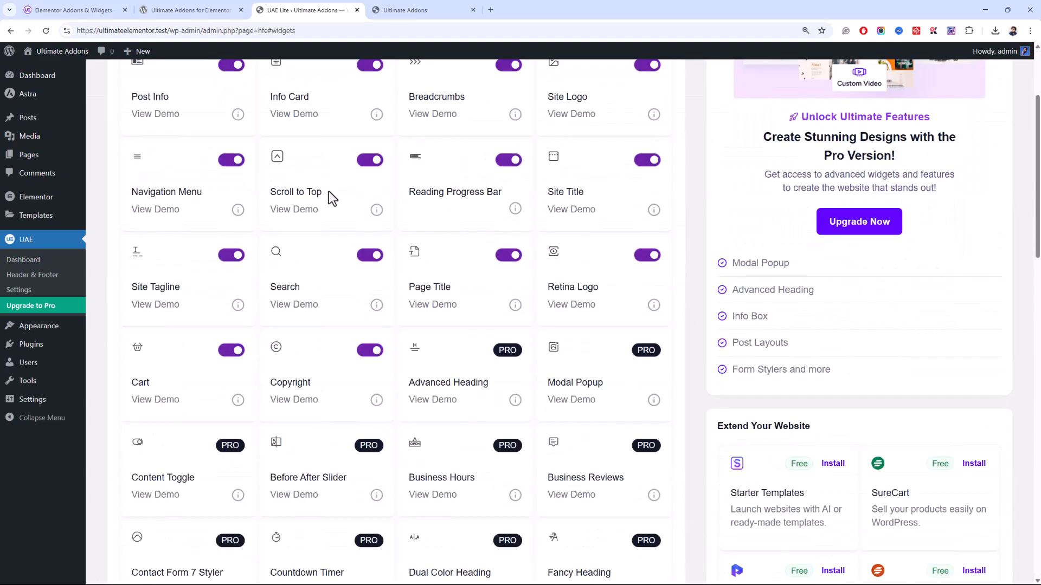
pyautogui.scroll(-3, 328, 191)
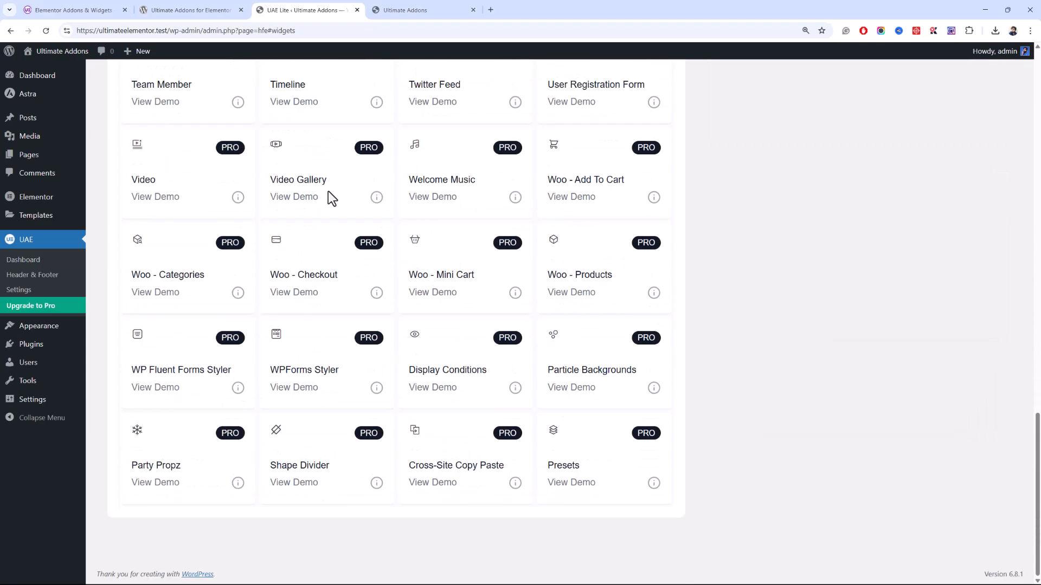
pyautogui.scroll(20, 323, 261)
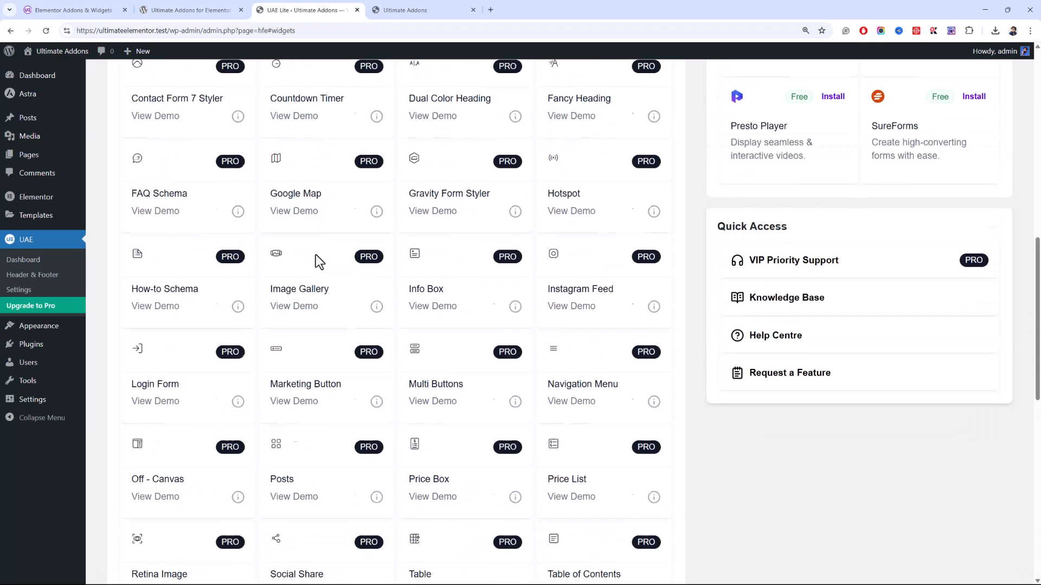
pyautogui.scroll(-3, 304, 257)
pyautogui.scroll(3, 319, 325)
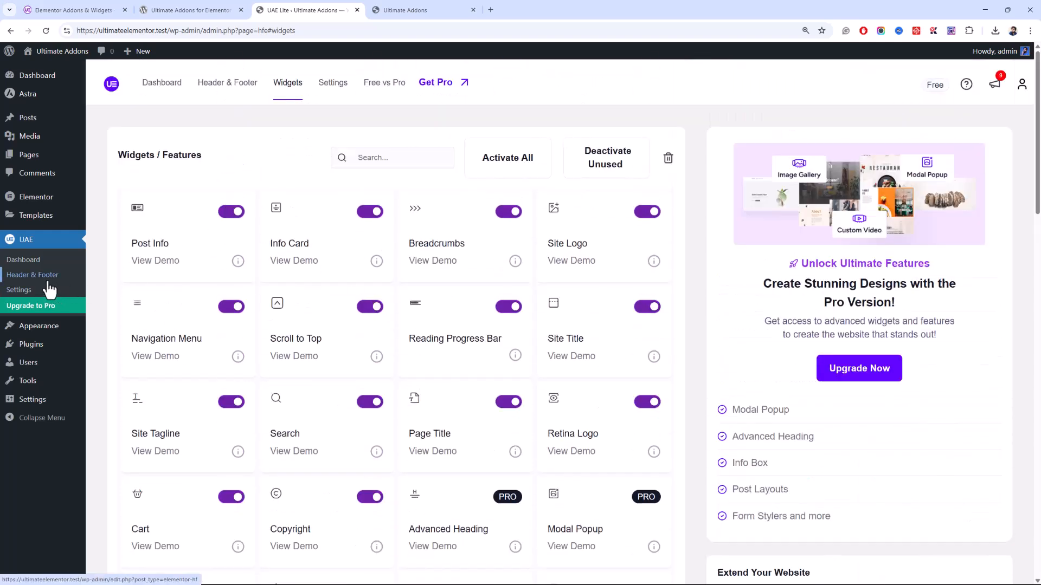
# Check the Ultimate Addons account settings and return to look over the plugin's dashboard.
pyautogui.click(332, 99)
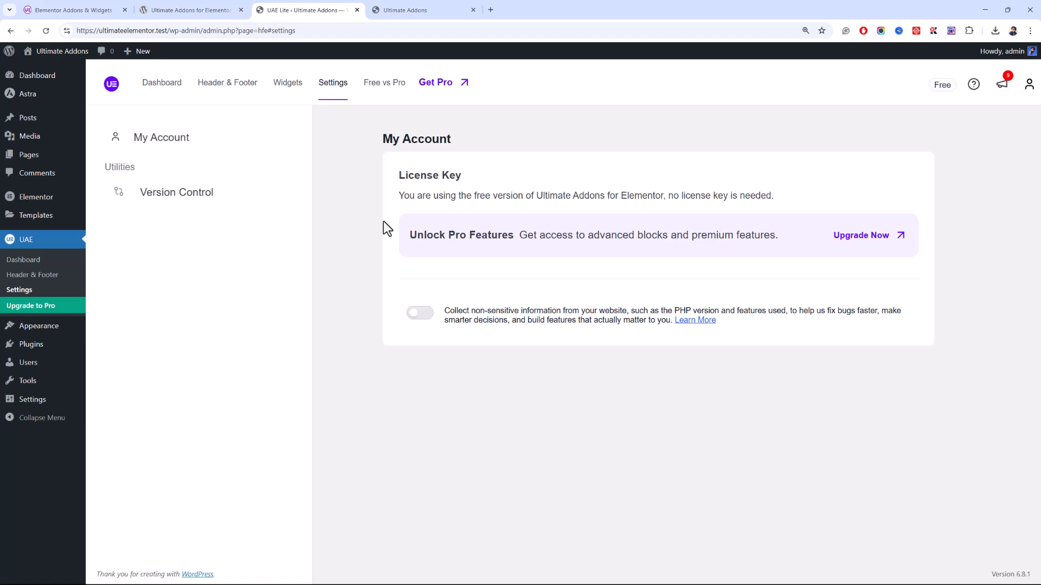
pyautogui.click(164, 95)
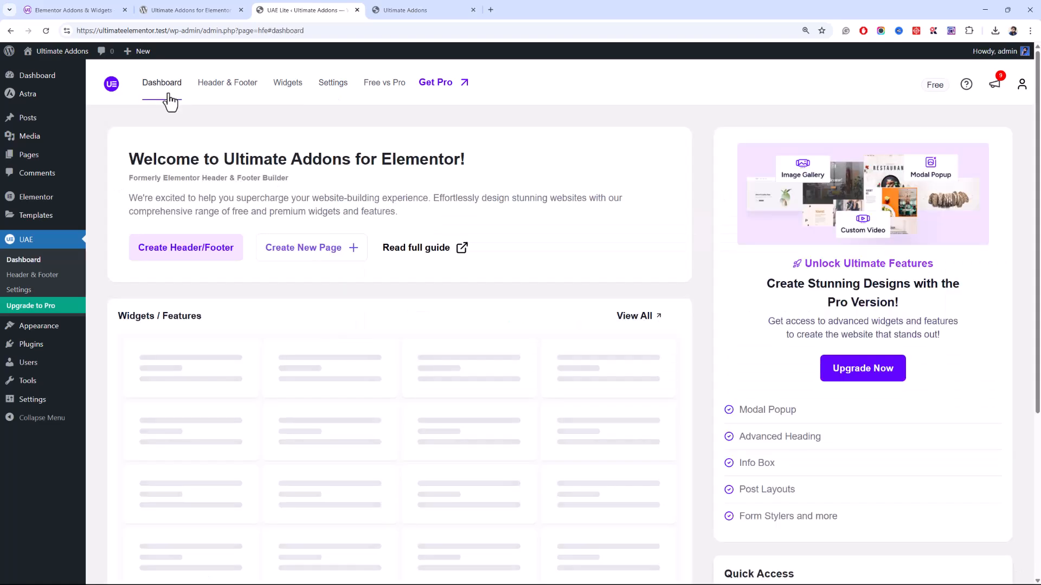
pyautogui.scroll(-6, 222, 220)
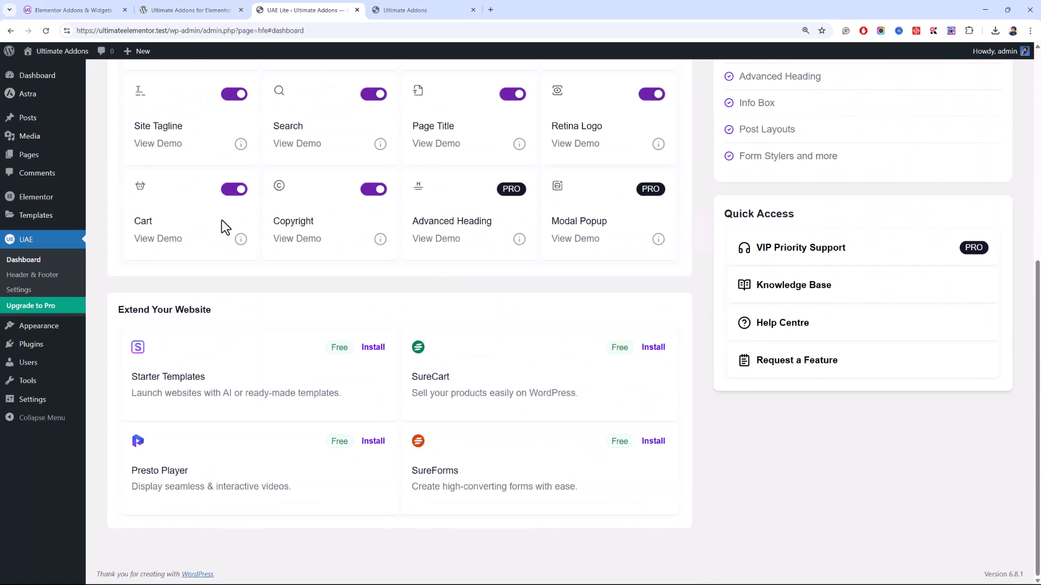
pyautogui.scroll(5, 222, 220)
pyautogui.scroll(2, 223, 220)
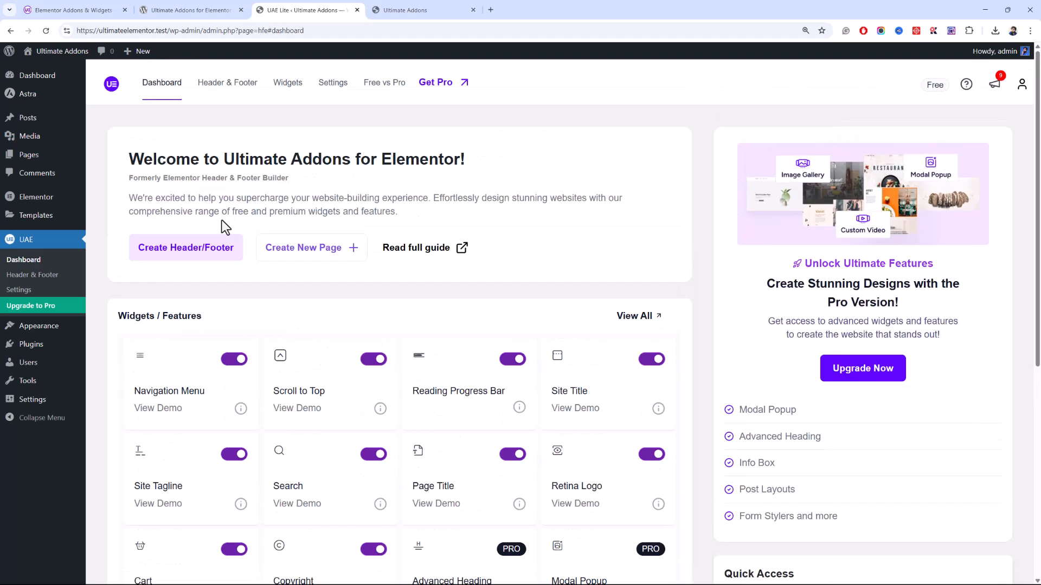
# Open the Header & Footer template list, reload the live home page to view its current layout, and return to the list.
pyautogui.click(70, 281)
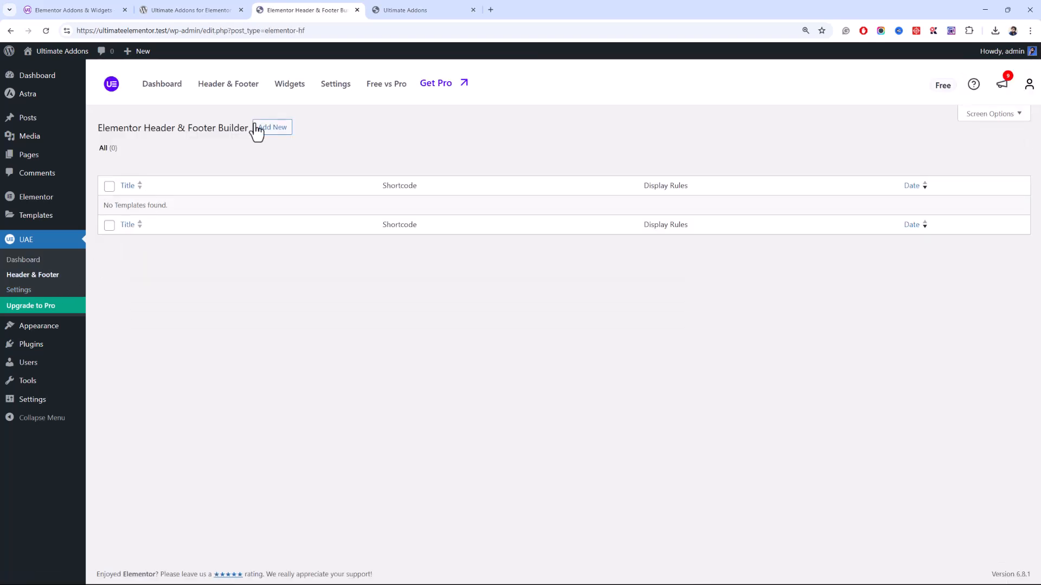
pyautogui.click(406, 13)
pyautogui.click(46, 31)
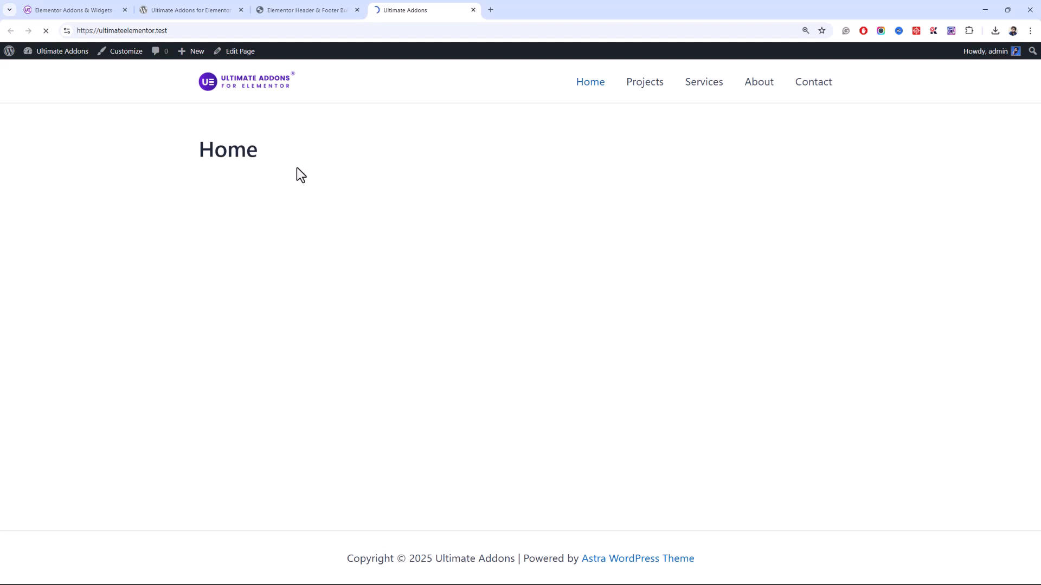
pyautogui.click(325, 9)
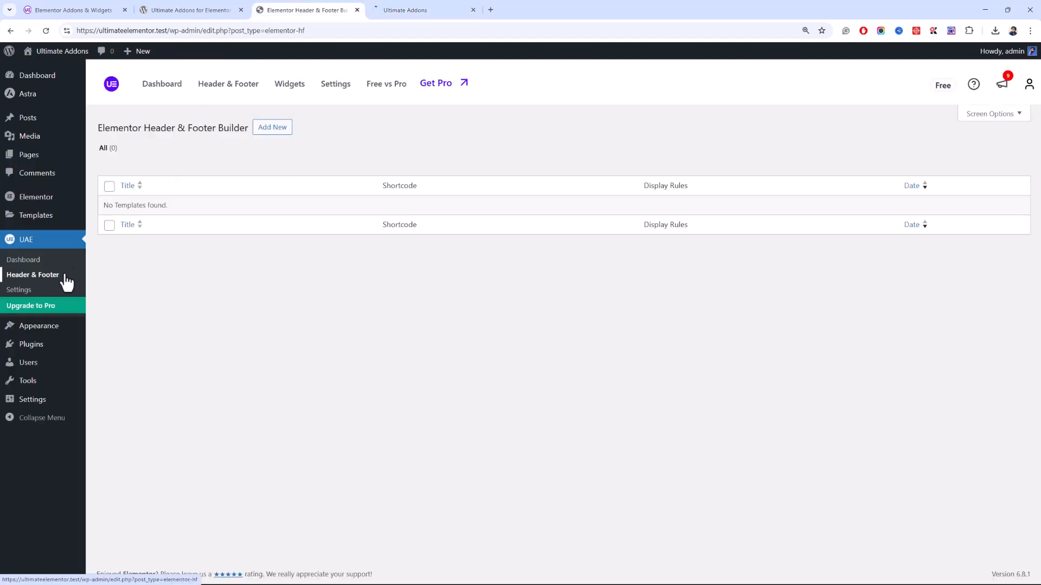
# Add a new template titled "Header" and set its template type to Header.
pyautogui.click(272, 128)
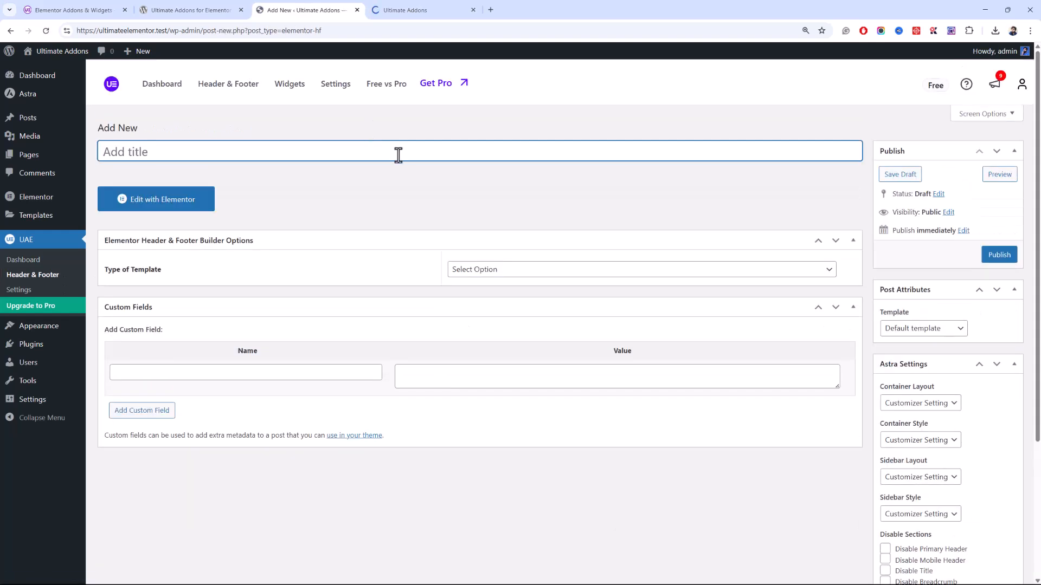
pyautogui.write('Header')
pyautogui.click(522, 271)
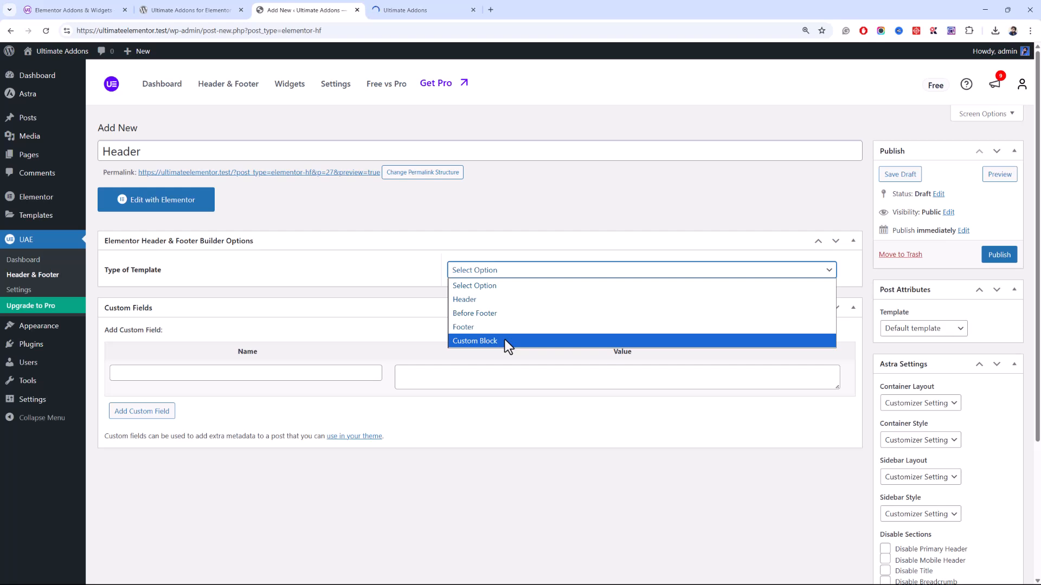
pyautogui.click(476, 301)
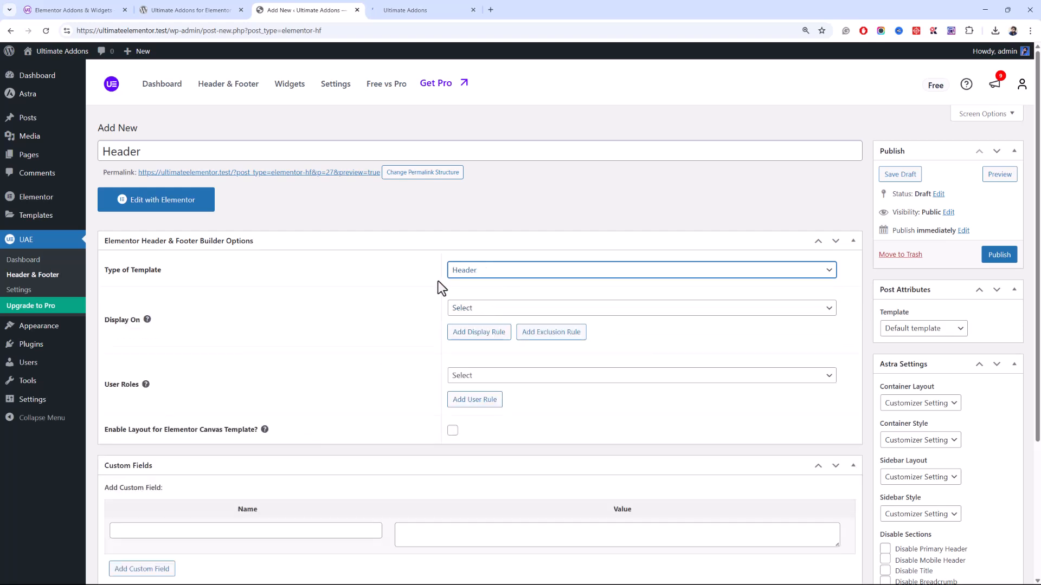
# Set the header template to display on the Entire Website.
pyautogui.click(474, 308)
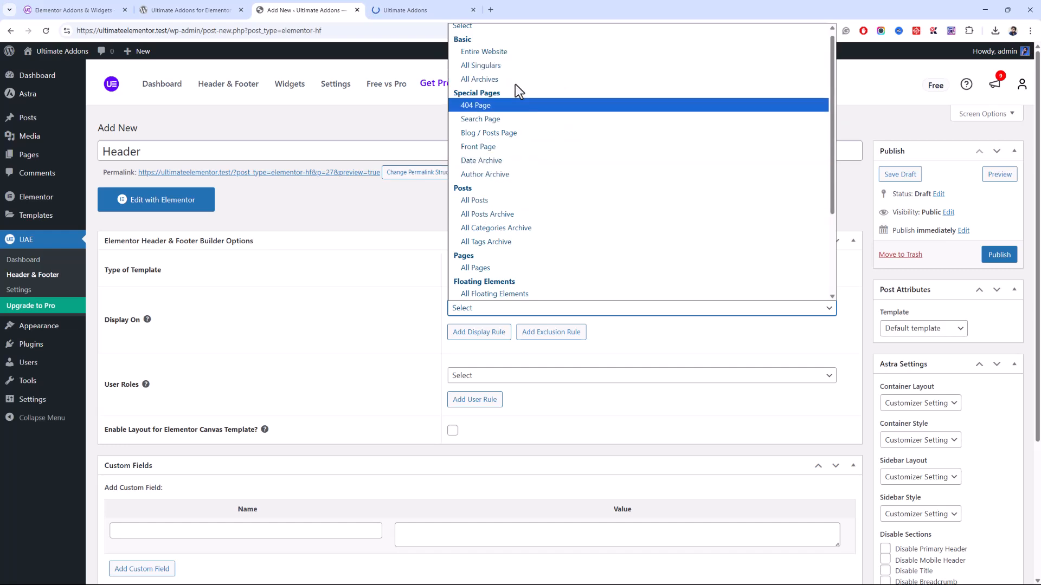
pyautogui.click(509, 53)
pyautogui.scroll(-3, 478, 236)
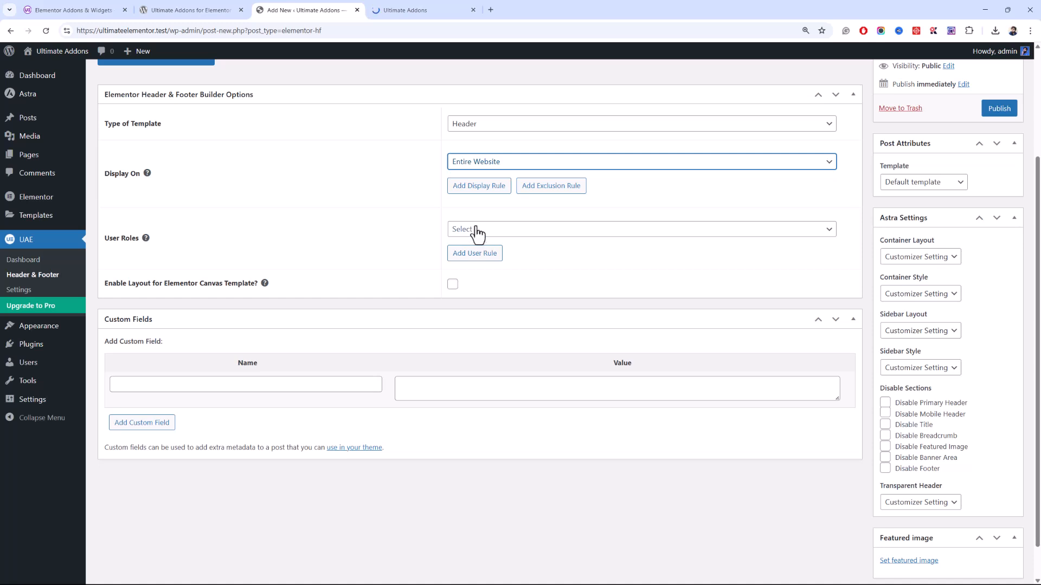
# Add a second display rule, look over its location choices, and remove the rule.
pyautogui.click(490, 187)
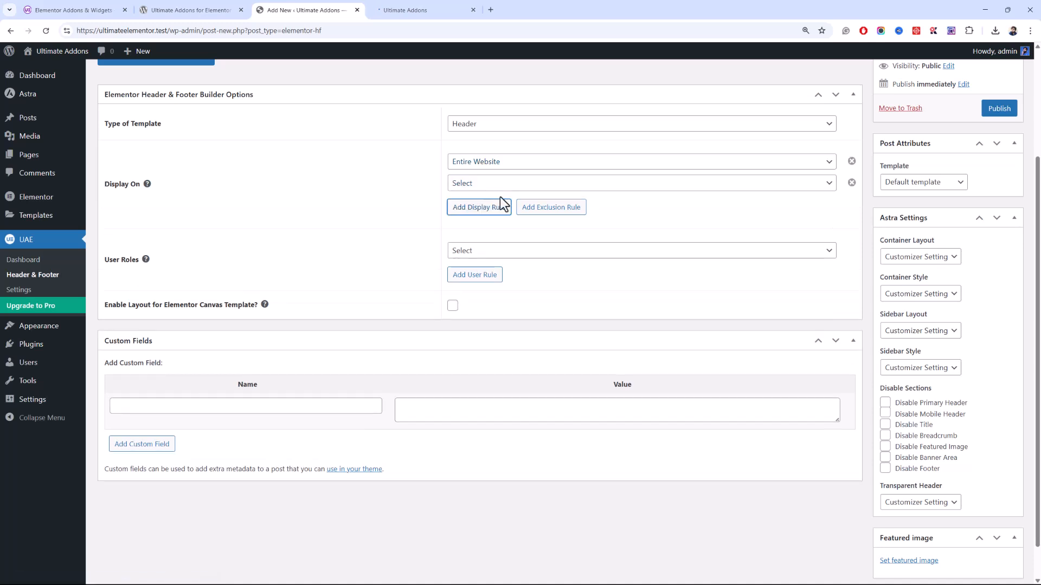
pyautogui.click(494, 186)
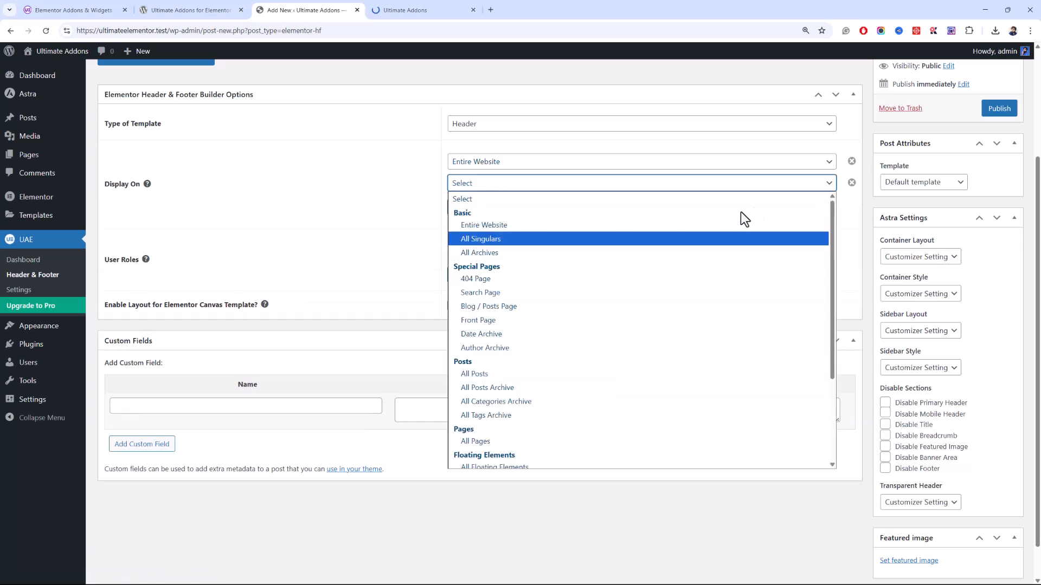
pyautogui.click(852, 183)
# Examine the user role choices available for the header template without selecting one.
pyautogui.click(467, 235)
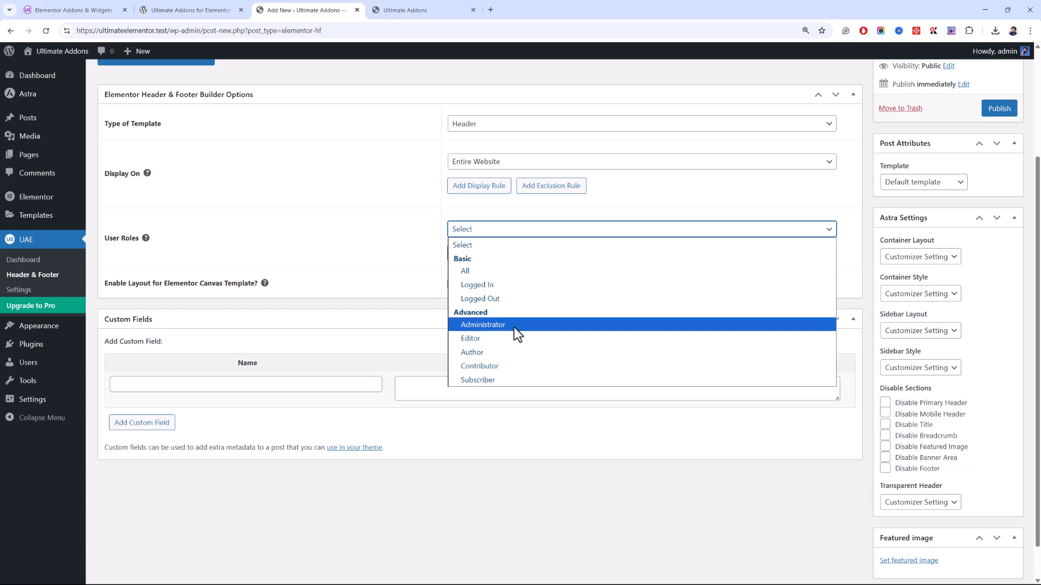
pyautogui.click(400, 268)
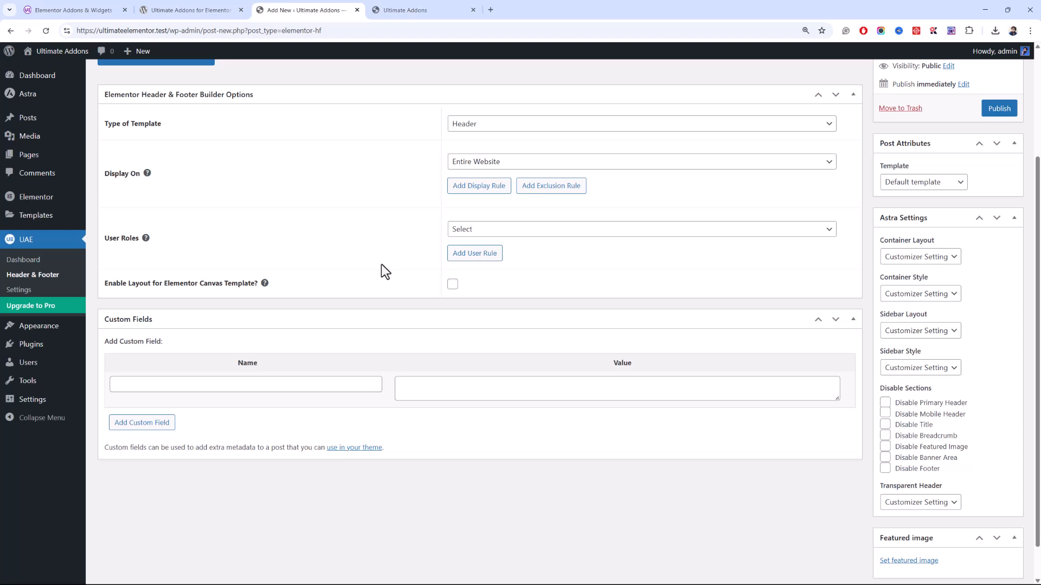
pyautogui.click(470, 230)
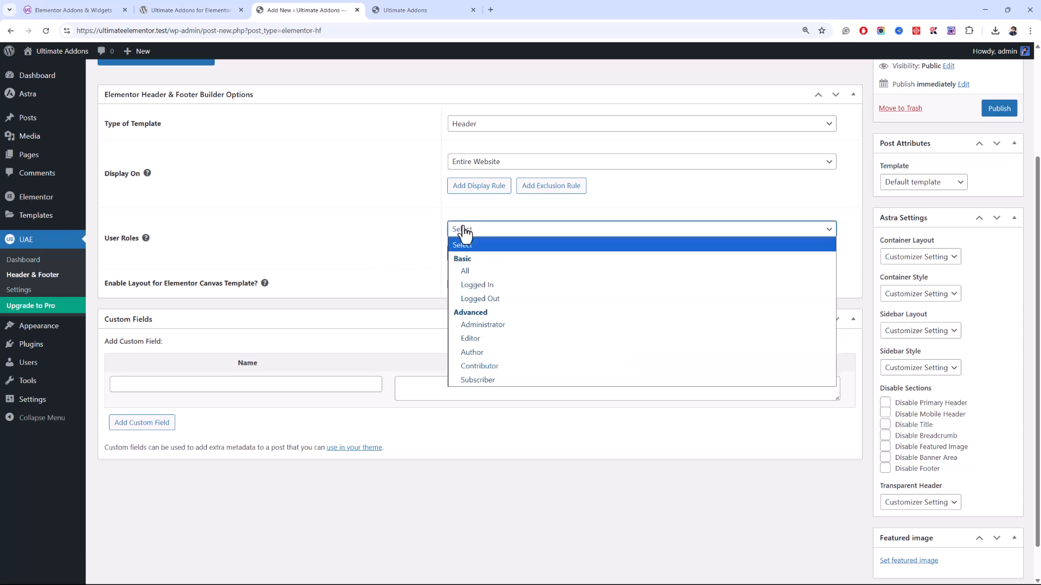
pyautogui.click(405, 224)
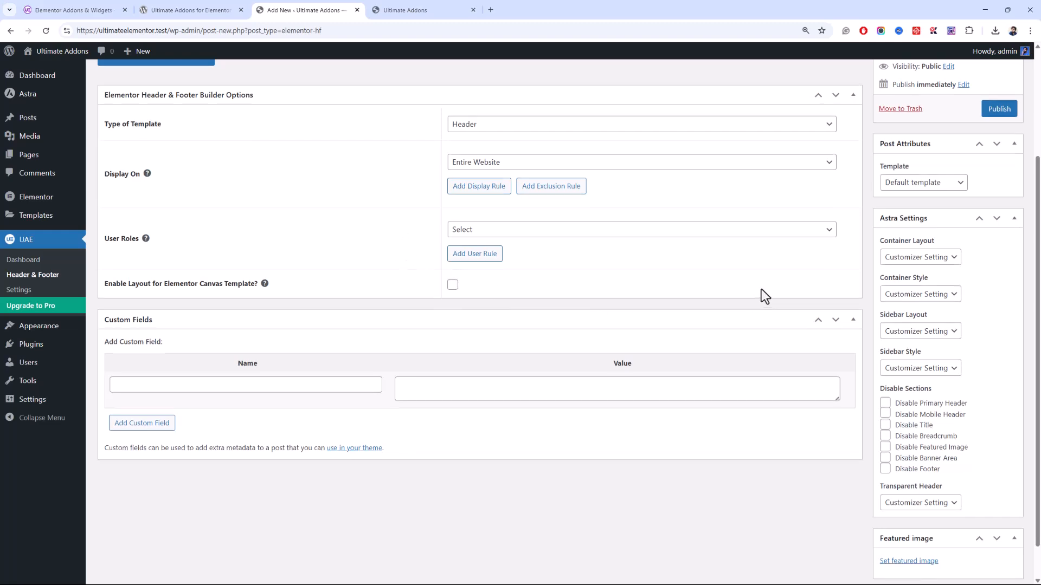
# Set the post template to Elementor Full Width and publish the header template.
pyautogui.scroll(3, 762, 294)
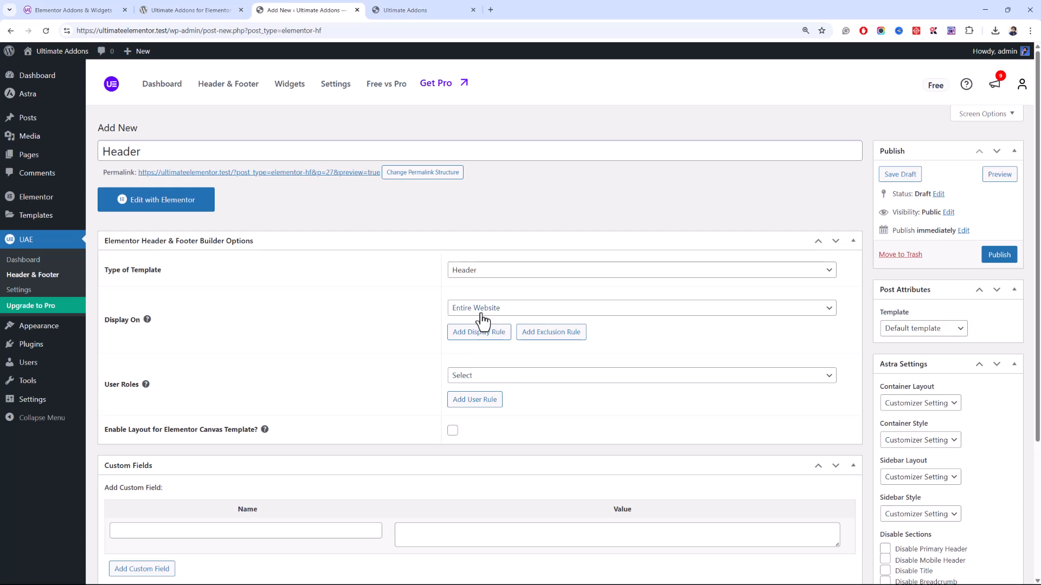
pyautogui.click(914, 335)
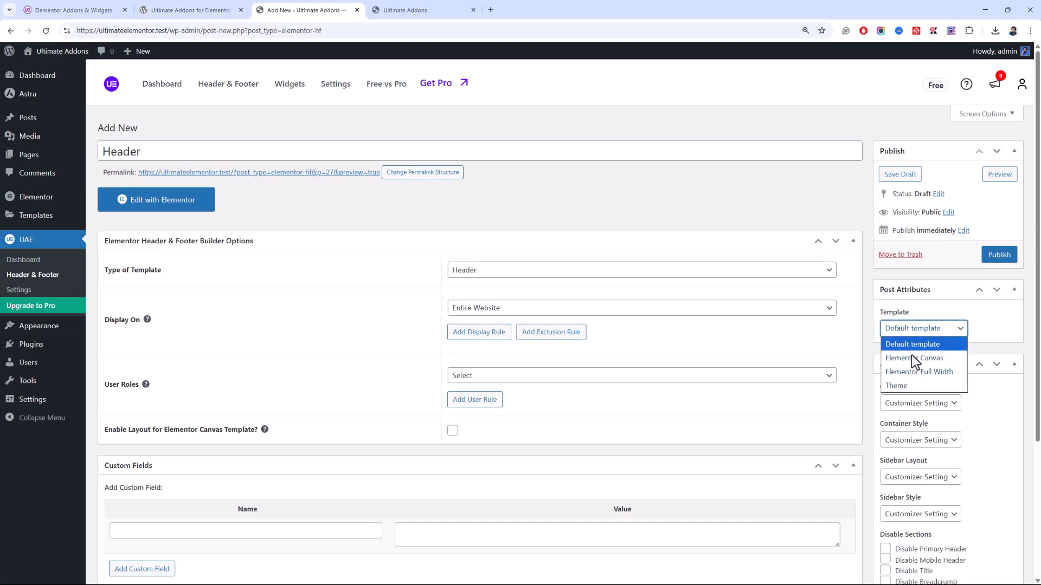
pyautogui.click(915, 367)
pyautogui.scroll(-2, 879, 314)
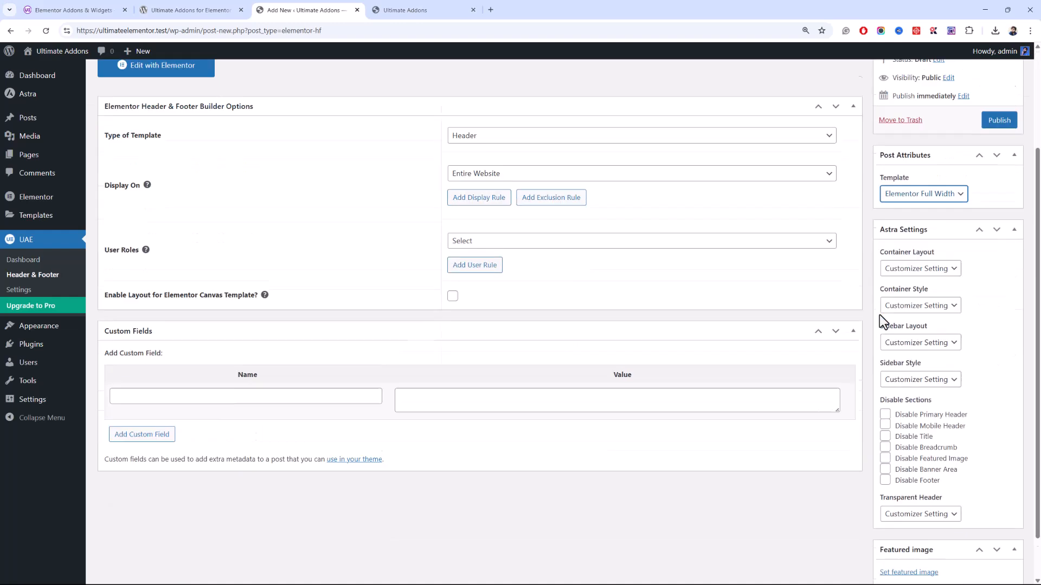
pyautogui.scroll(2, 882, 319)
pyautogui.click(996, 257)
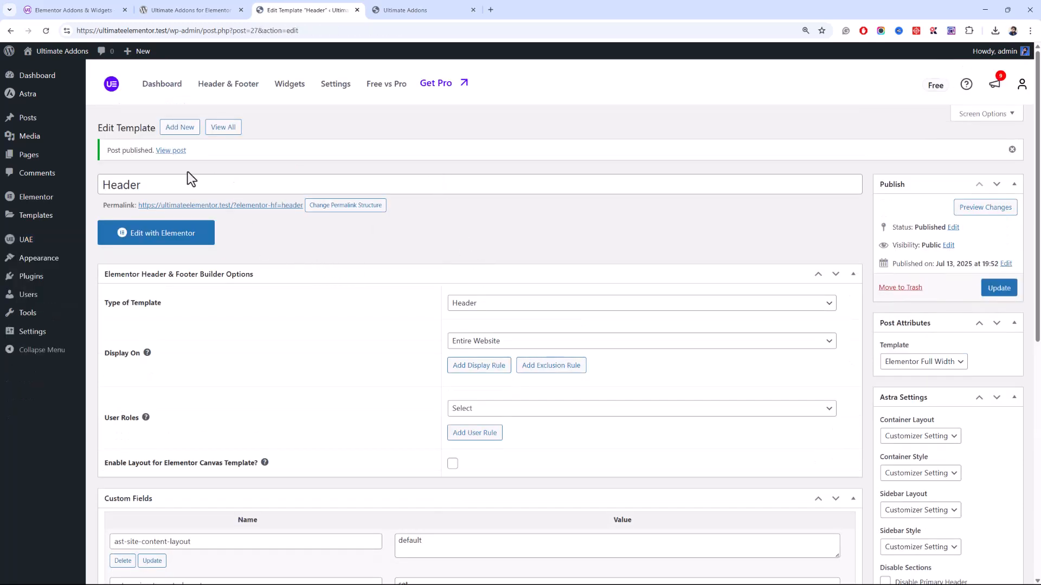
# Open the header template in the Elementor editor, dismiss the notification, and bring up the Ultimate Addons widgets.
pyautogui.click(158, 239)
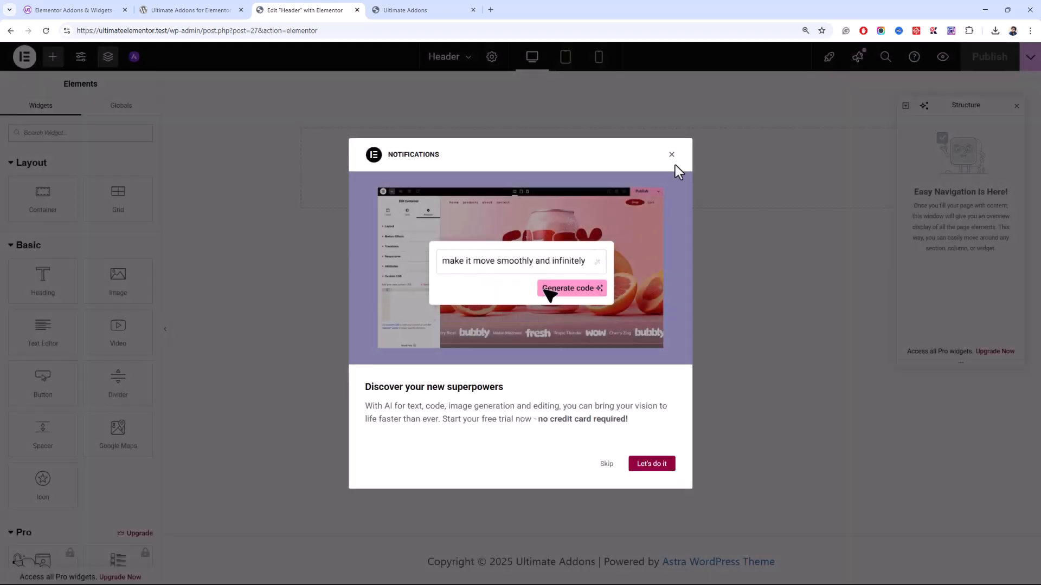
pyautogui.click(671, 157)
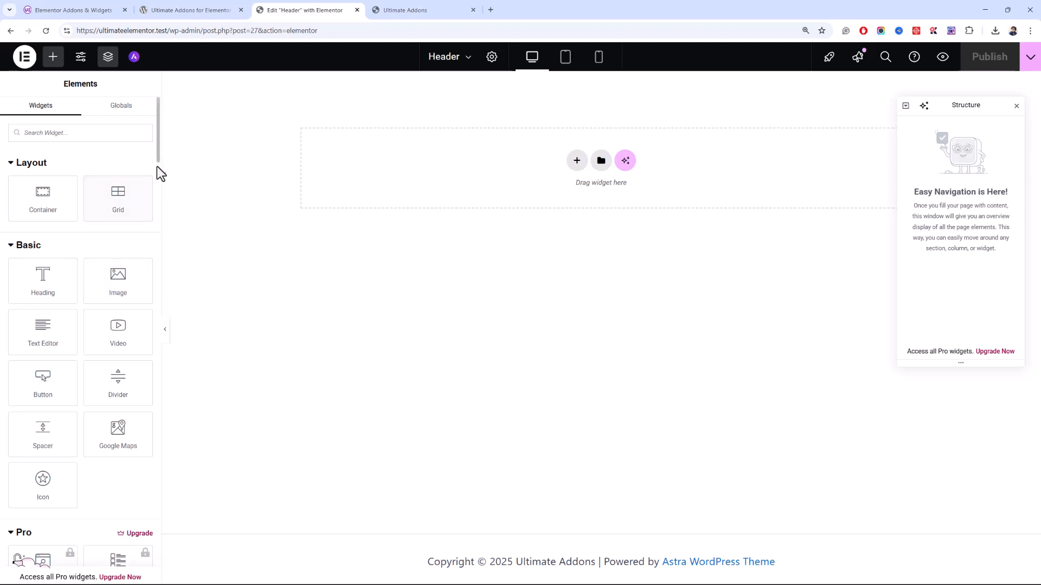
pyautogui.moveTo(157, 103); pyautogui.dragTo(156, 388)
pyautogui.moveTo(51, 298); pyautogui.dragTo(79, 317)
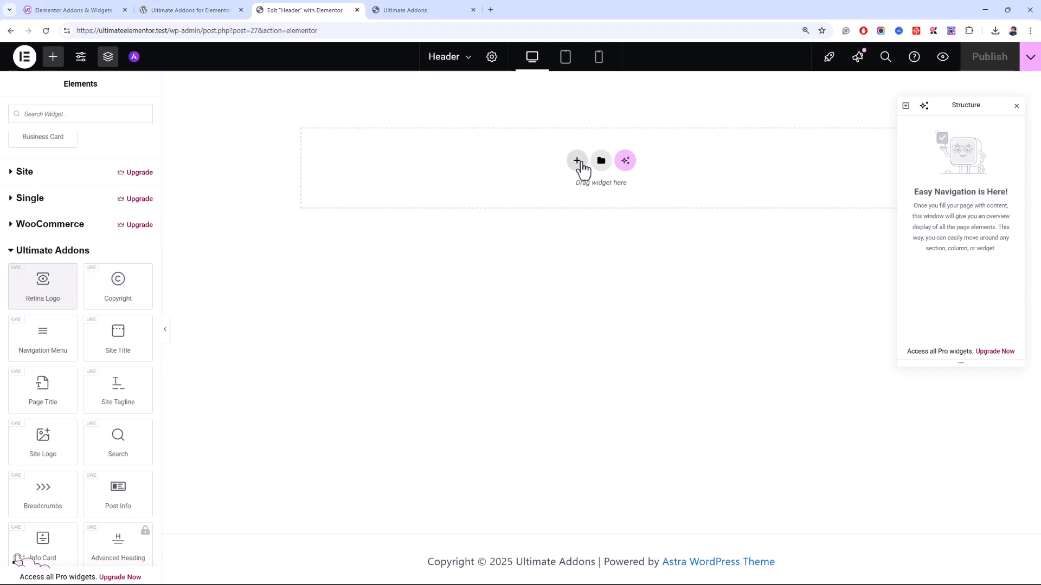
# Add a single flexbox container with a vertical direction to the empty header canvas.
pyautogui.click(578, 164)
pyautogui.click(560, 199)
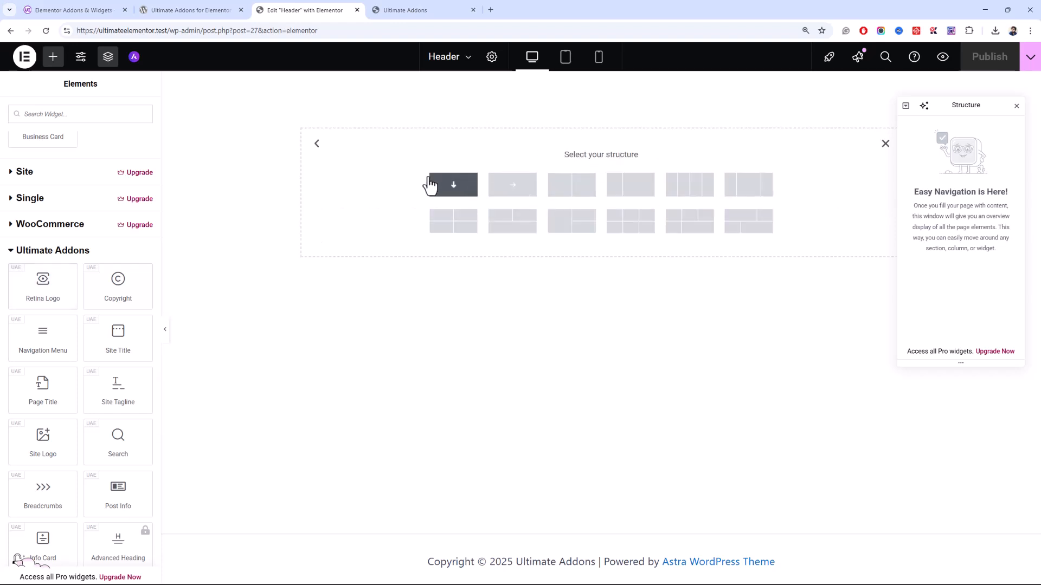
pyautogui.click(448, 190)
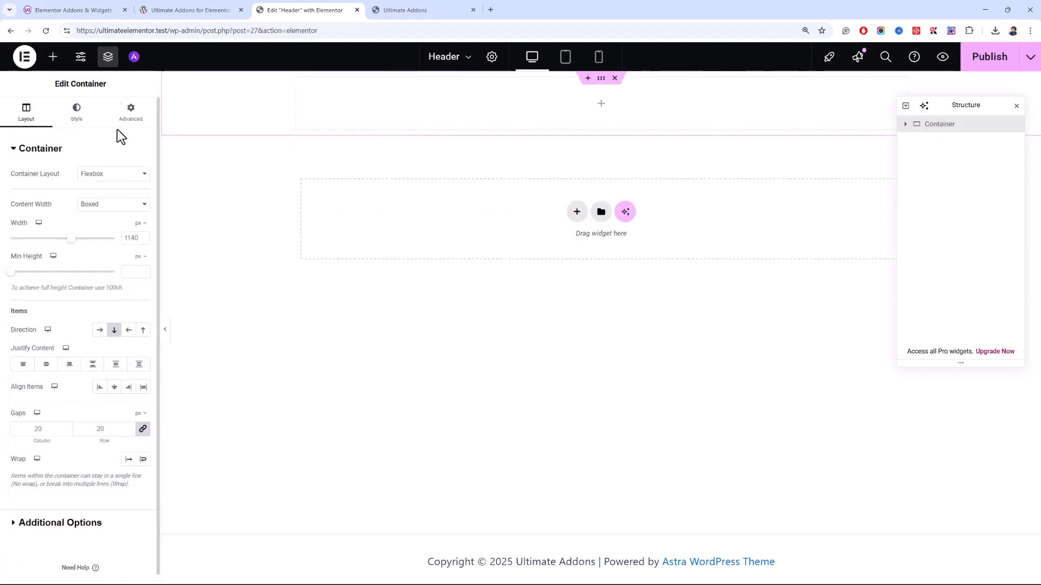
# Place the Ultimate Addons Retina Logo widget inside the new container.
pyautogui.click(53, 56)
pyautogui.scroll(-10, 32, 244)
pyautogui.moveTo(42, 316); pyautogui.dragTo(351, 118)
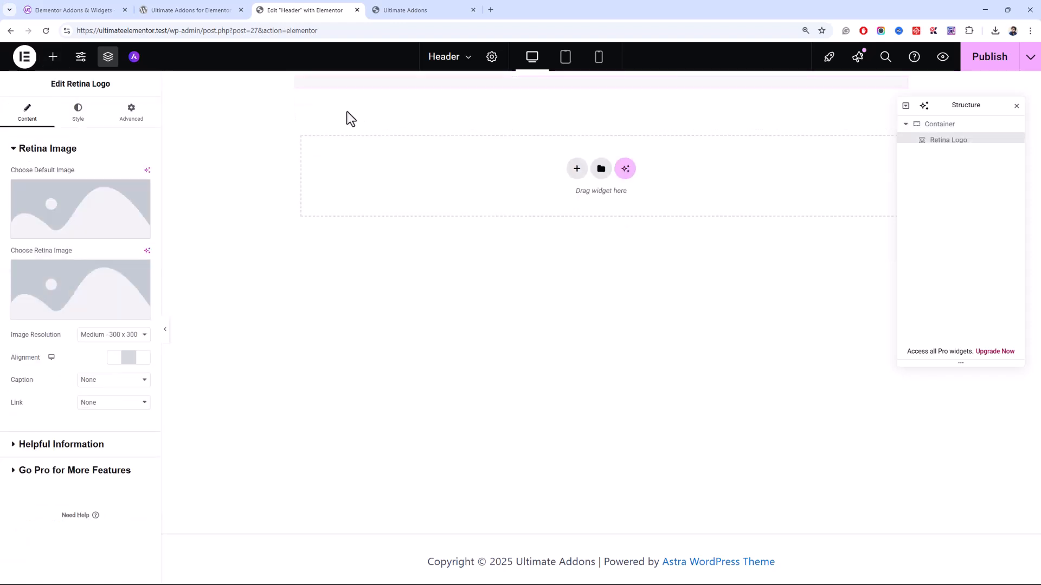
# Use uae-color-logo.png from the media library as both the default image and the retina image of the logo.
pyautogui.click(96, 233)
pyautogui.click(185, 192)
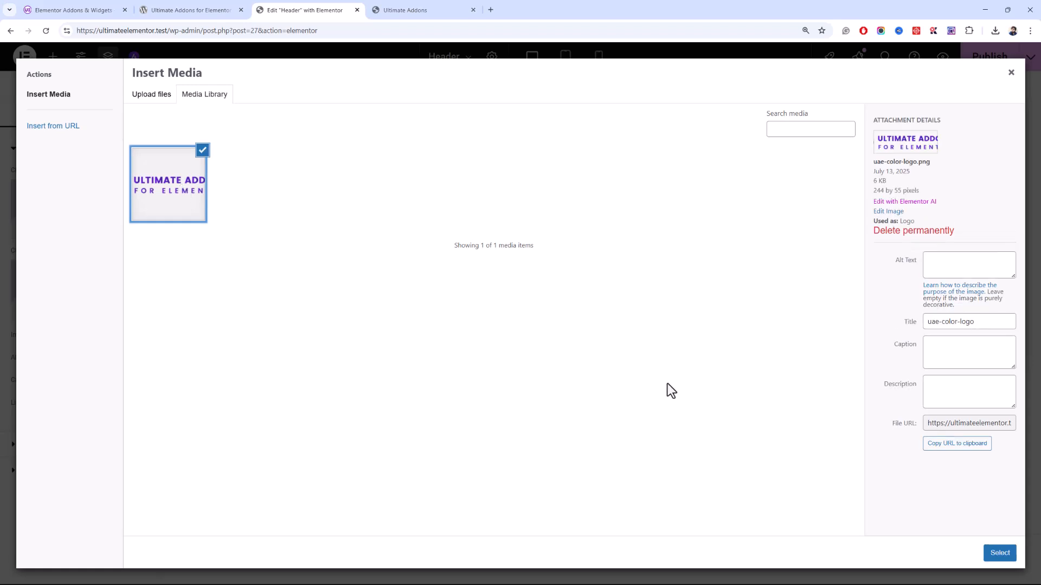
pyautogui.click(999, 552)
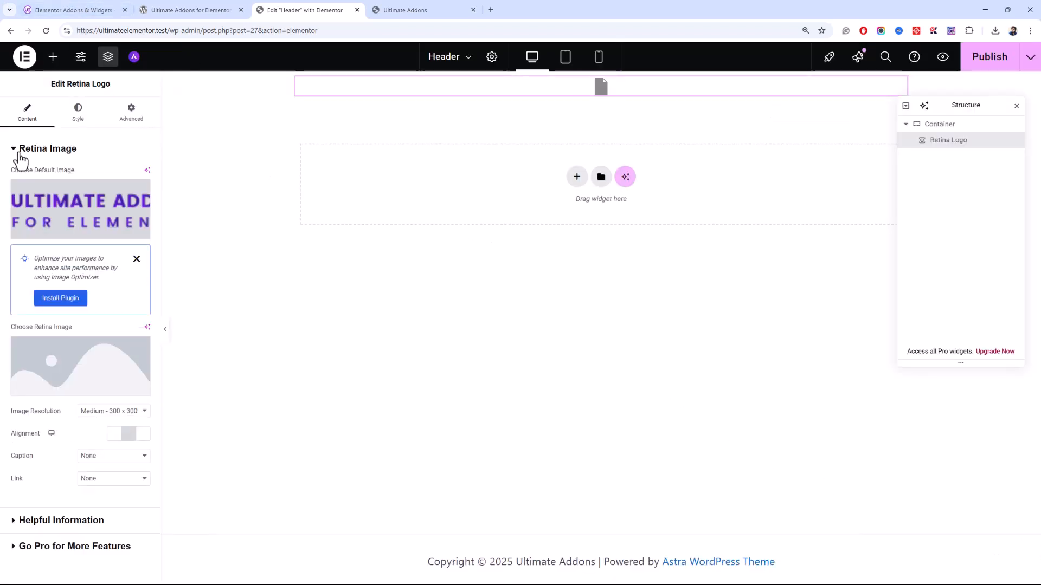
pyautogui.click(79, 389)
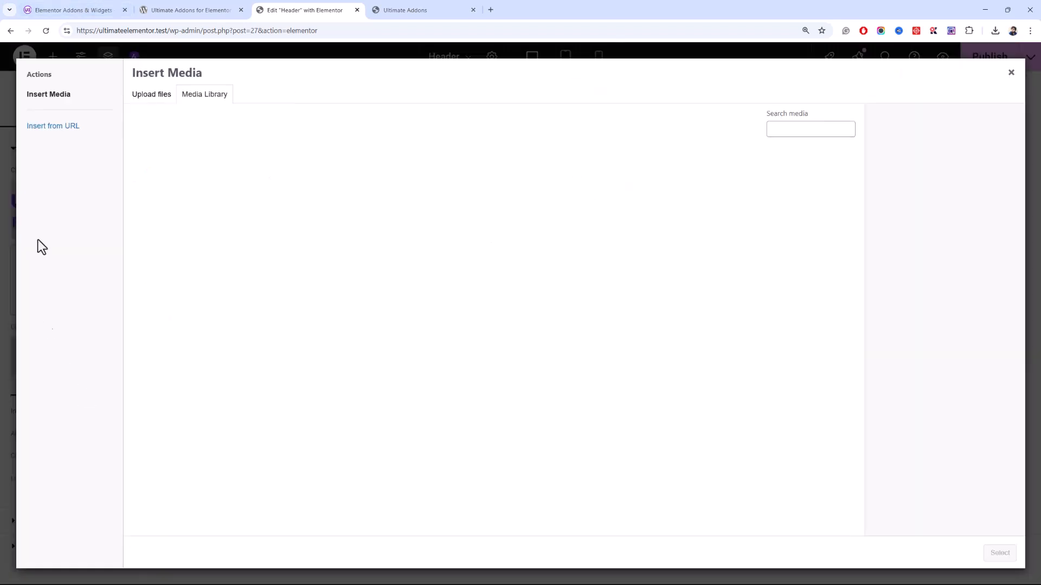
pyautogui.click(189, 202)
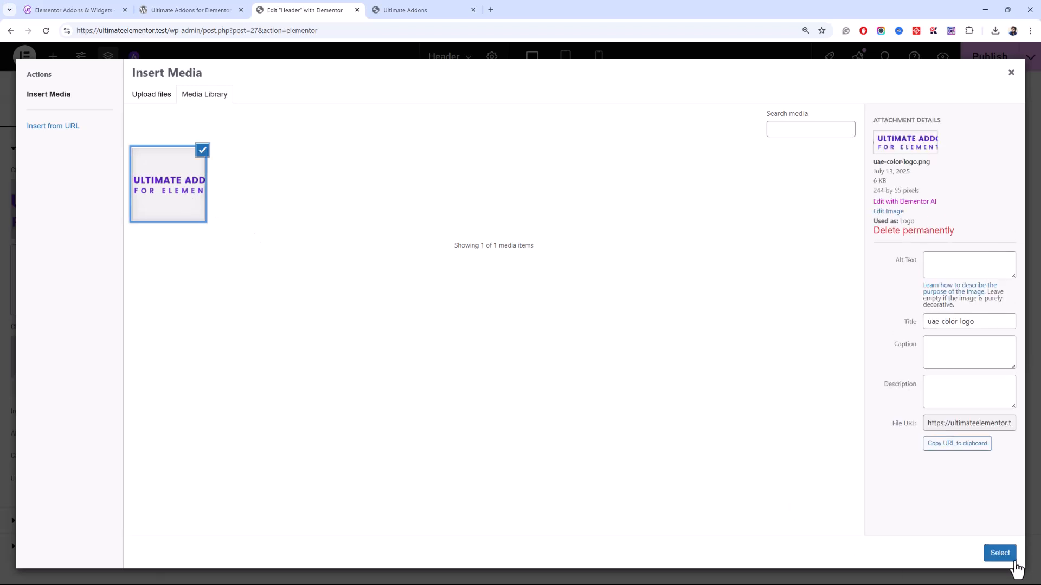
pyautogui.click(1000, 554)
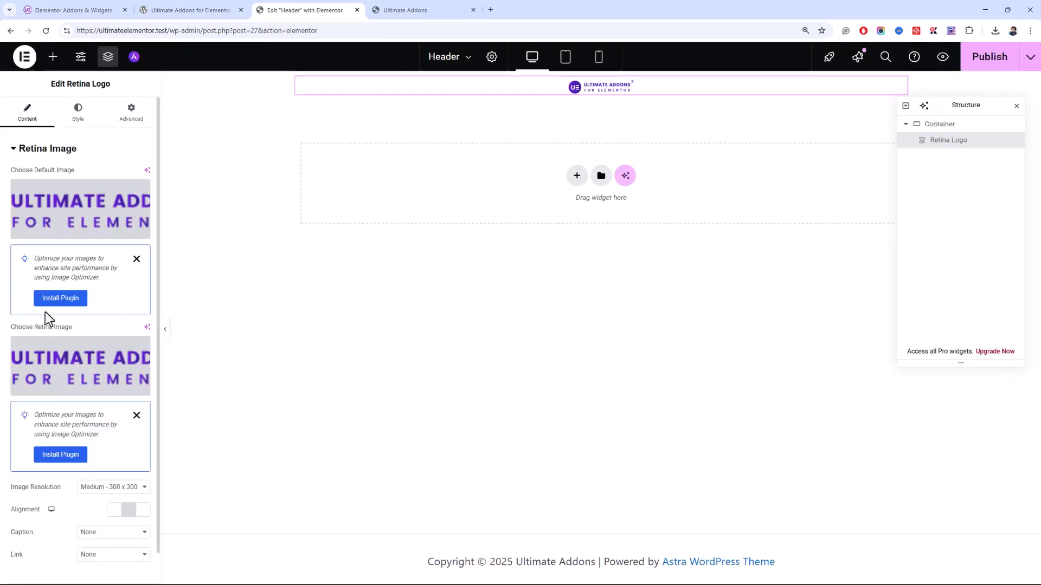
# Check the logo's image resolution choices and set the logo's width to 180 px.
pyautogui.scroll(-2, 52, 320)
pyautogui.click(111, 375)
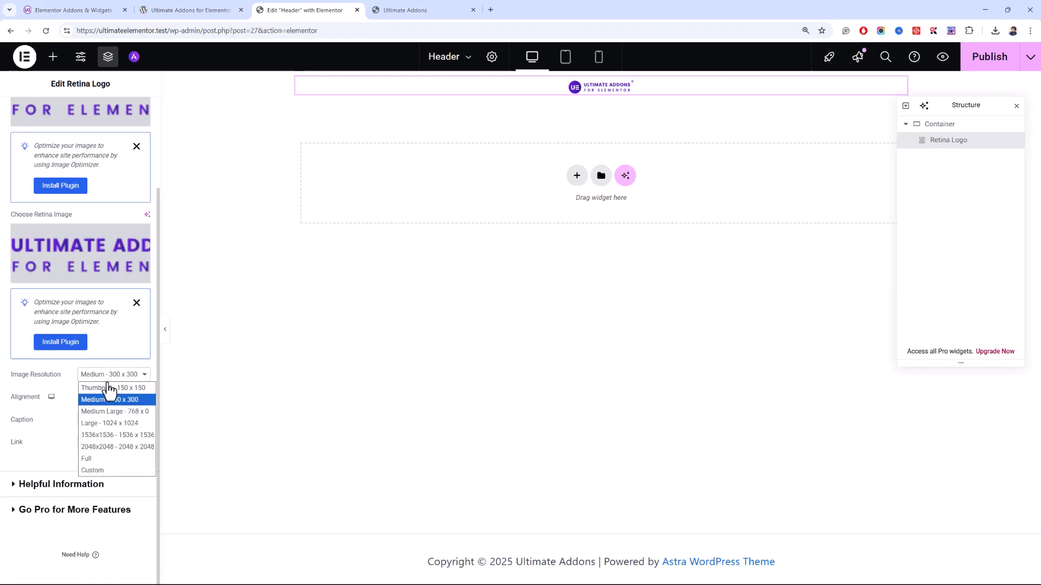
pyautogui.click(55, 467)
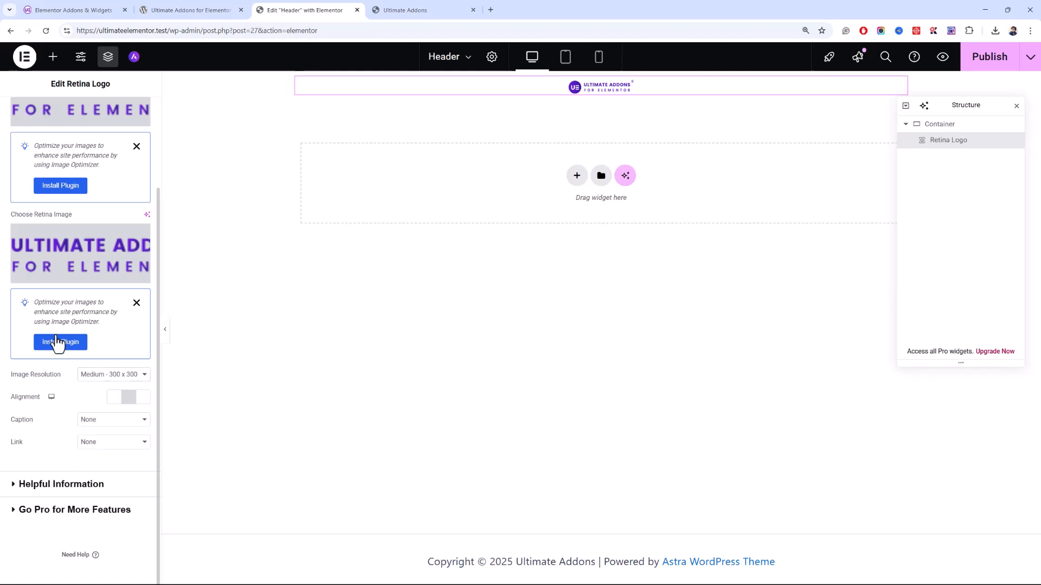
pyautogui.scroll(3, 55, 356)
pyautogui.click(79, 113)
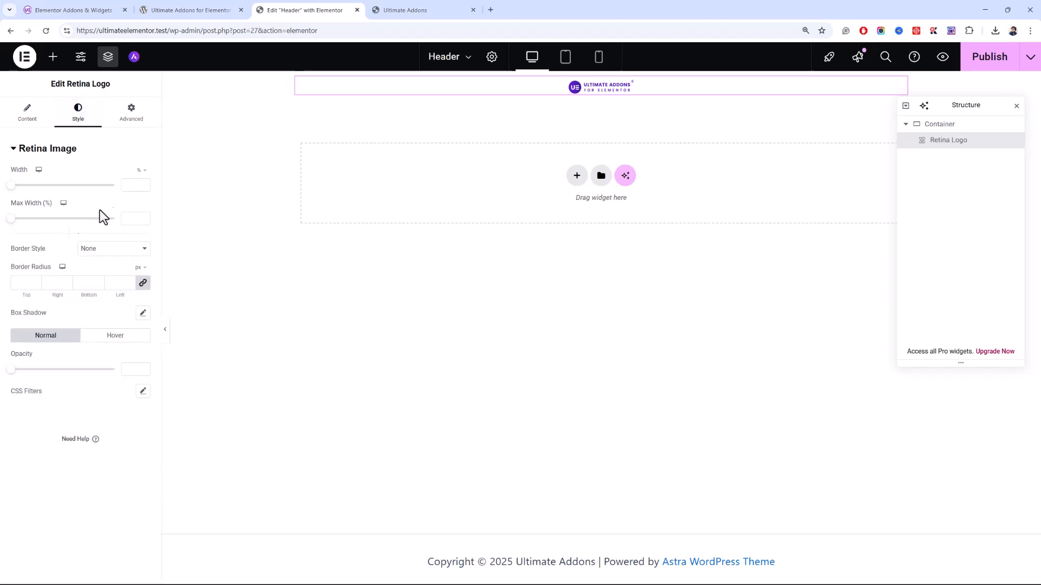
pyautogui.click(132, 189)
pyautogui.write('180')
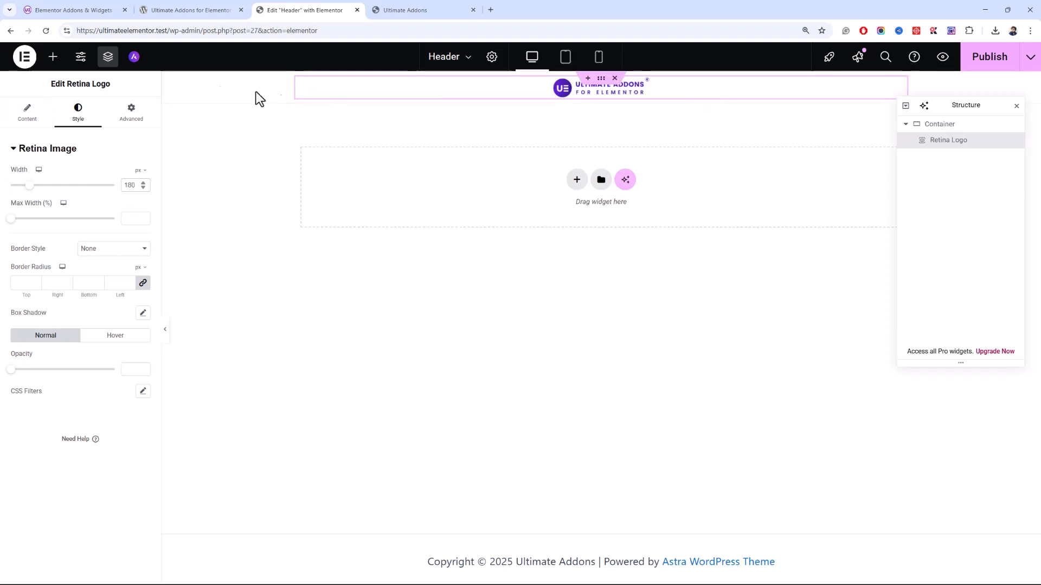
# Add the Ultimate Addons Navigation Menu widget below the logo in the same container.
pyautogui.click(53, 56)
pyautogui.scroll(-10, 41, 296)
pyautogui.scroll(10, 42, 298)
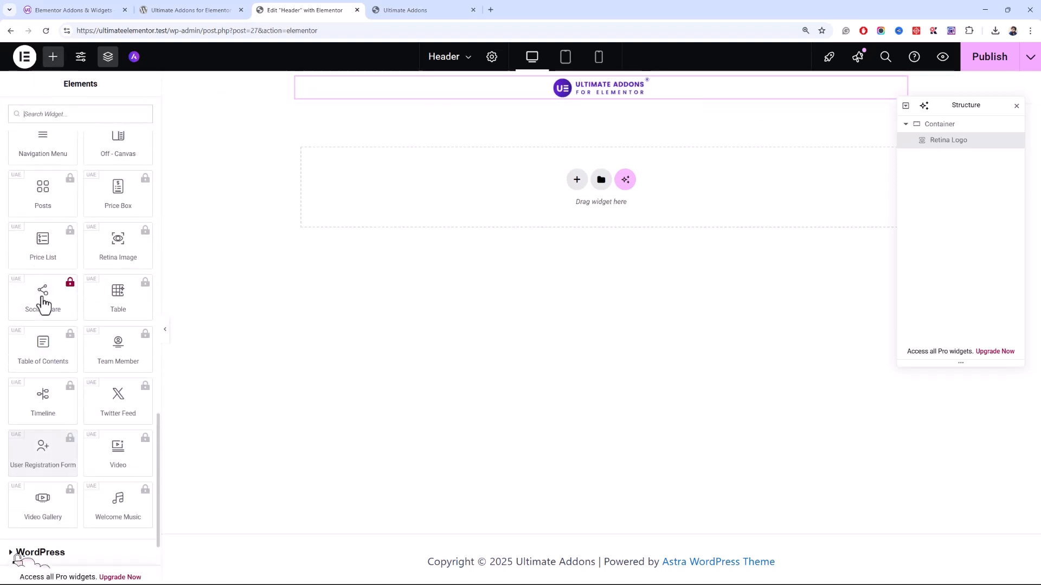
pyautogui.scroll(5, 42, 298)
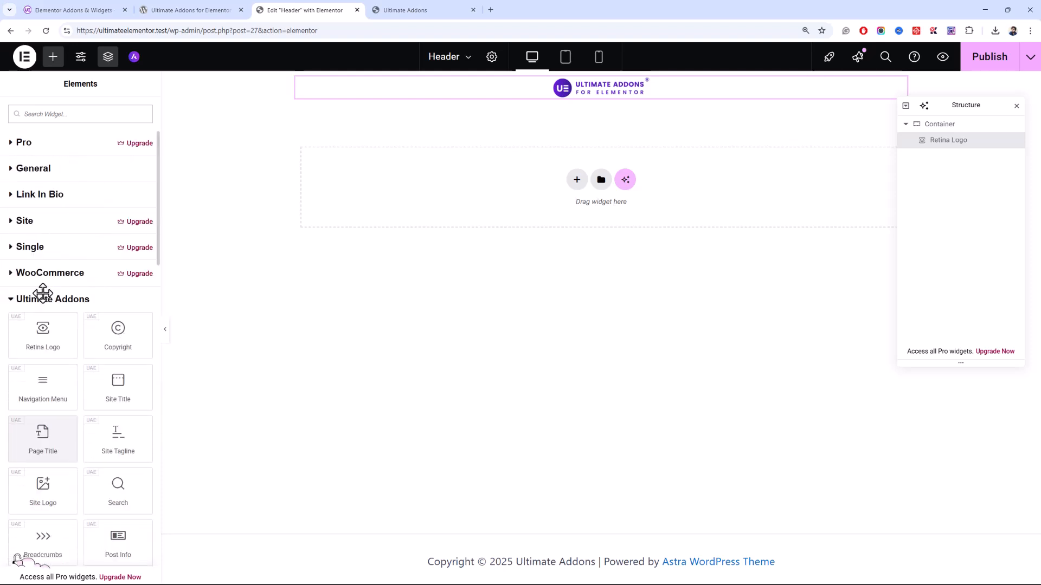
pyautogui.scroll(3, 69, 379)
pyautogui.click(60, 387)
pyautogui.scroll(-5, 53, 444)
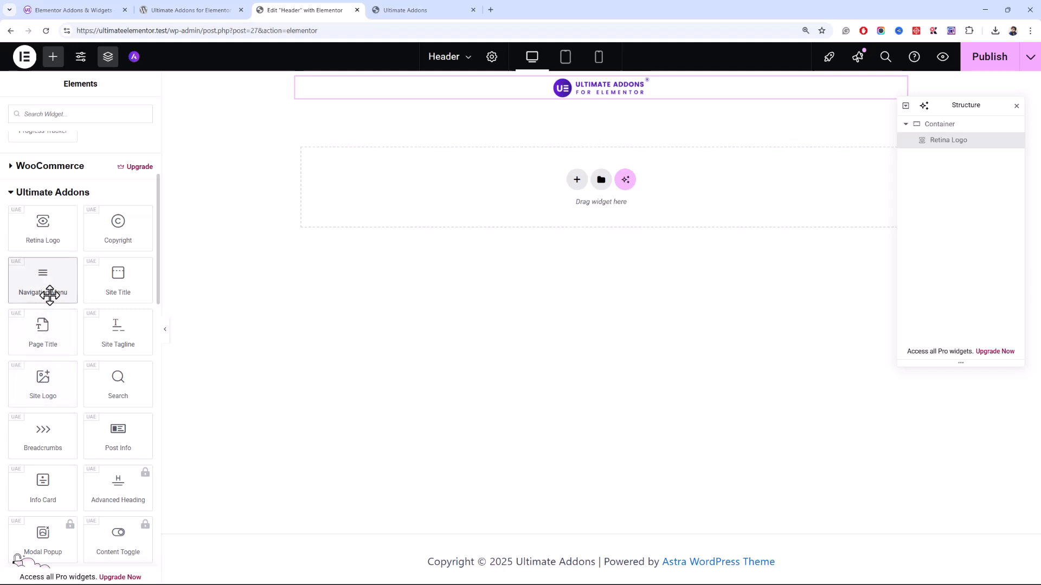
pyautogui.moveTo(49, 296); pyautogui.dragTo(530, 95)
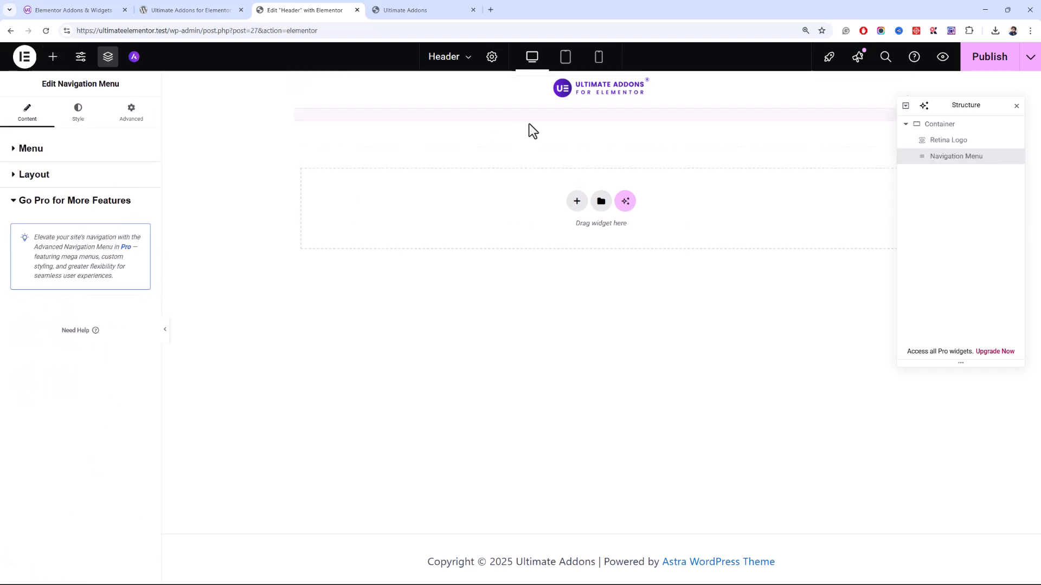
# Arrange the container's items in a horizontal row and set Justify Content to Space Between.
pyautogui.click(932, 129)
pyautogui.click(100, 330)
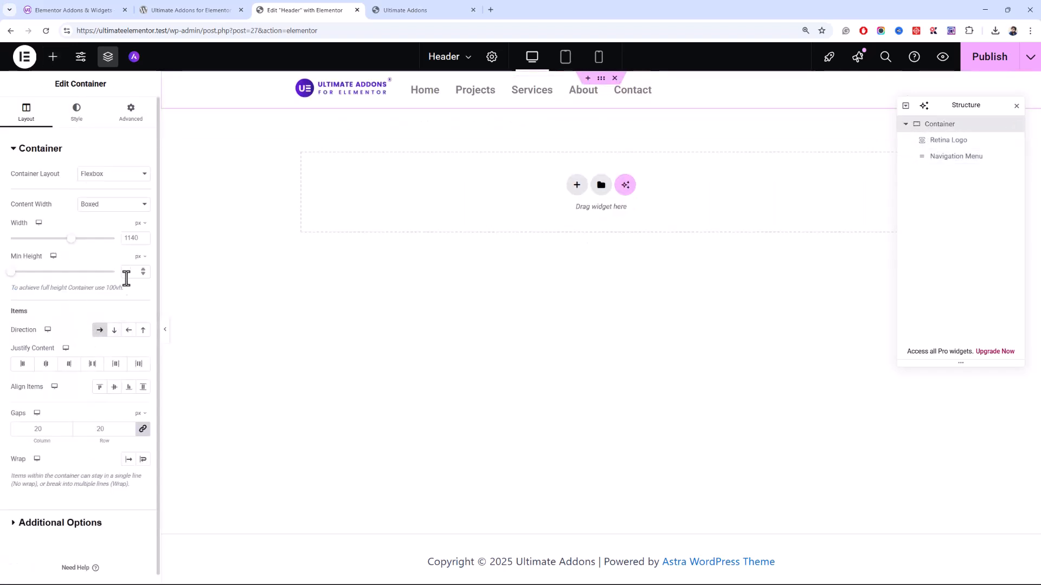
pyautogui.click(101, 369)
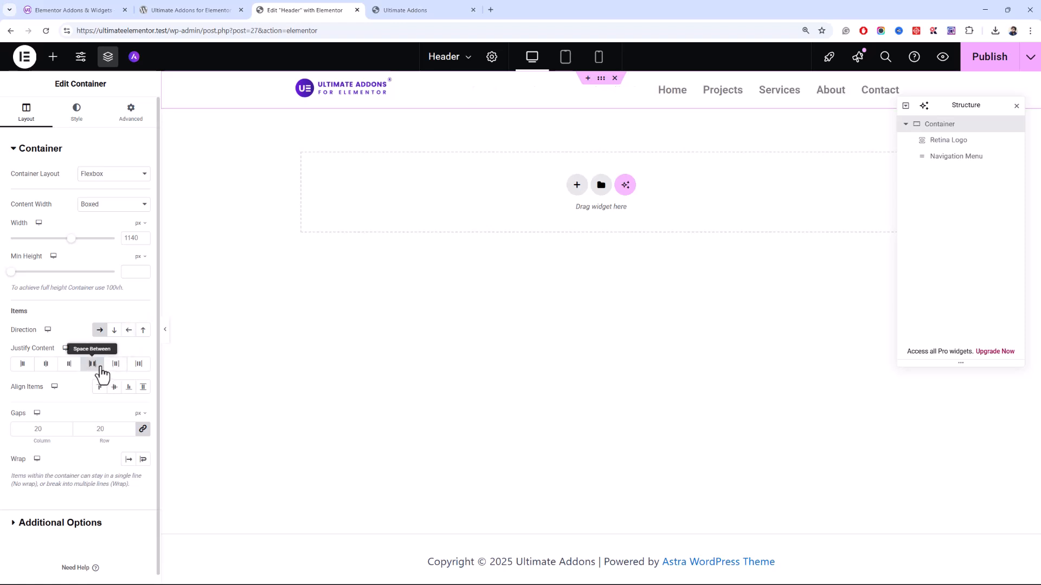
# Select the navigation menu widget, choose Main Menu as its menu, and open its layout settings.
pyautogui.rightClick(735, 104)
pyautogui.press('Escape')
pyautogui.click(98, 174)
pyautogui.click(92, 187)
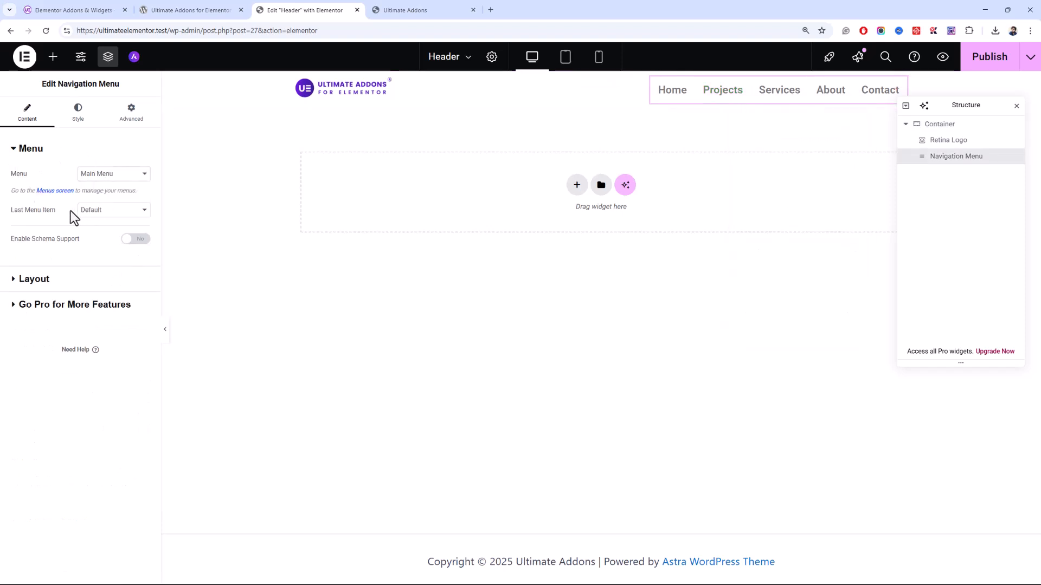
pyautogui.click(60, 280)
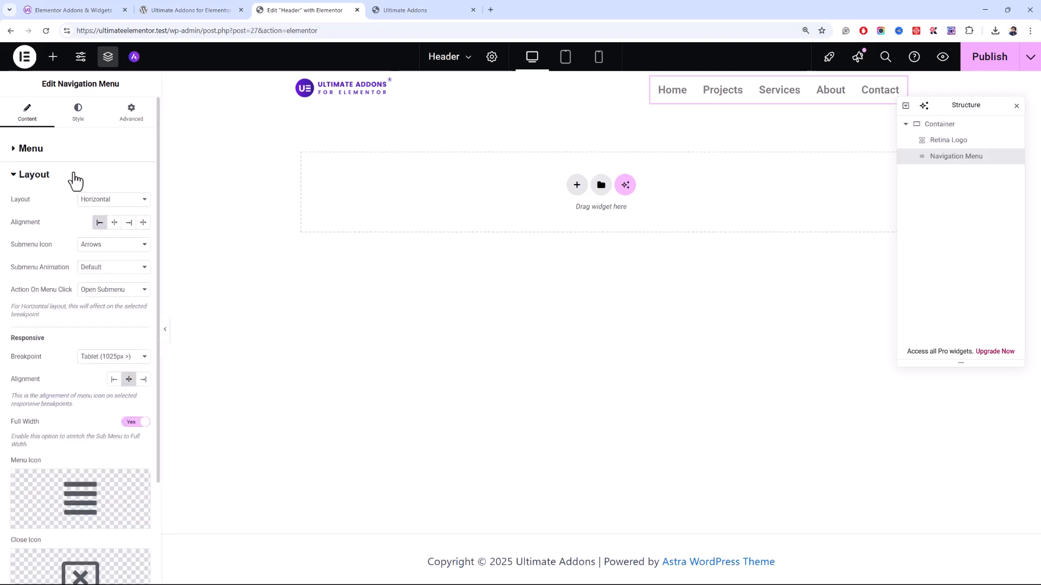
# Try the Flyout layout for the navigation menu and undo the change.
pyautogui.click(108, 203)
pyautogui.click(43, 226)
pyautogui.click(111, 200)
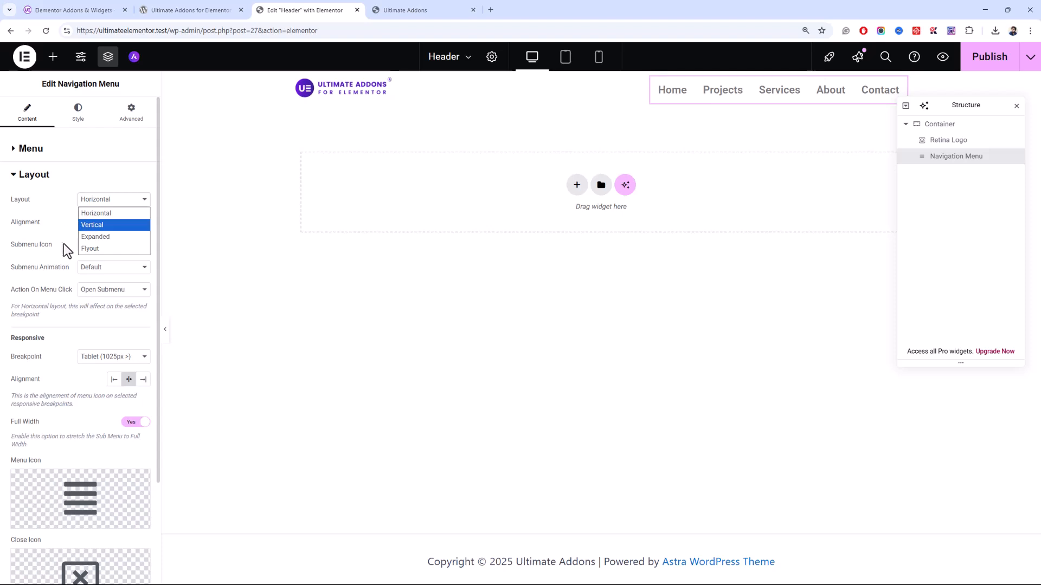
pyautogui.click(89, 249)
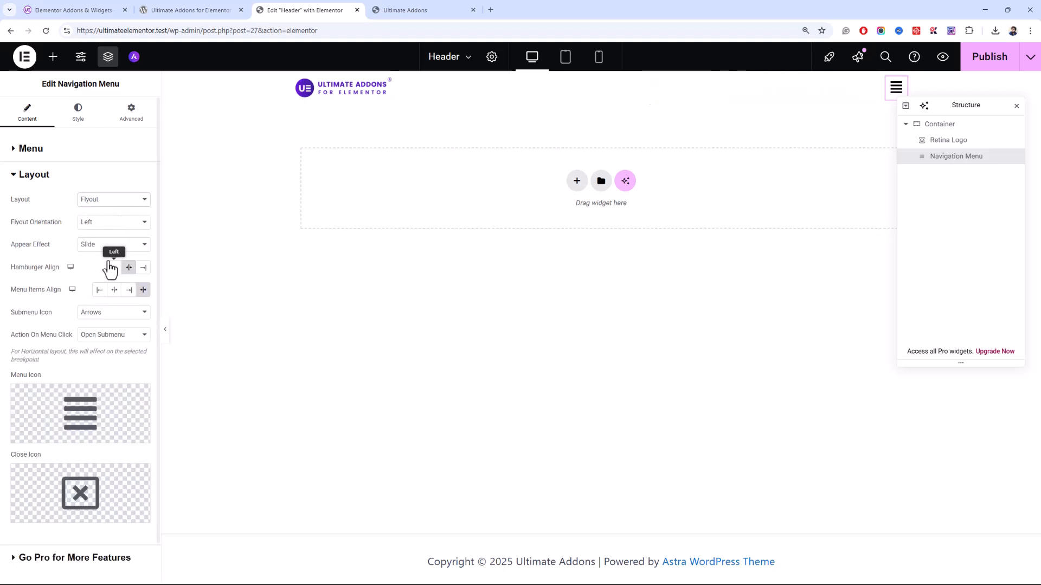
pyautogui.hotkey('ctrl', 'z')
# Set the menu's normal text color to Theme Headings and hover text color to Theme Alternate Brand, and show the Active state's color settings.
pyautogui.click(87, 120)
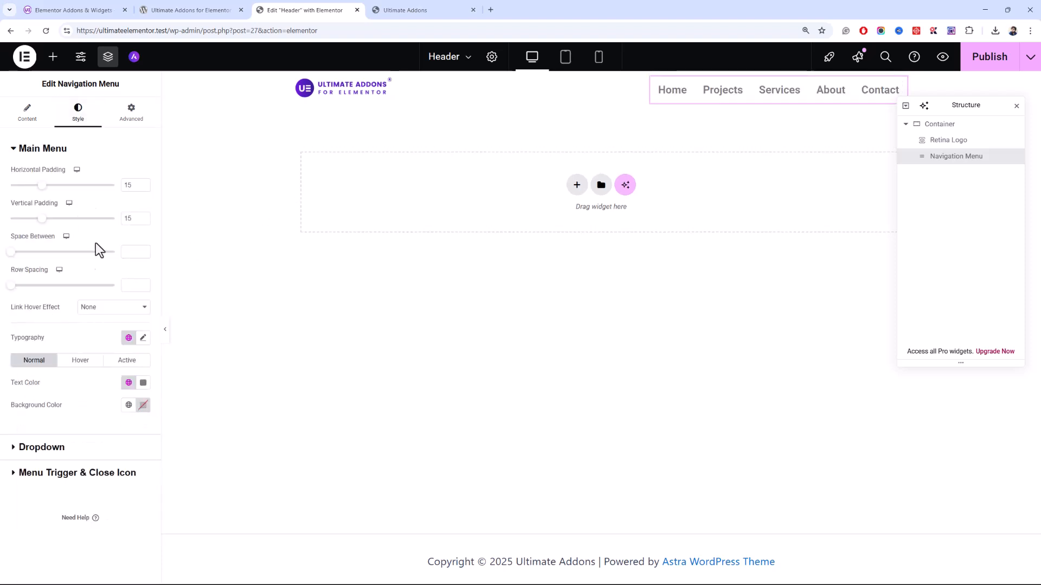
pyautogui.click(129, 383)
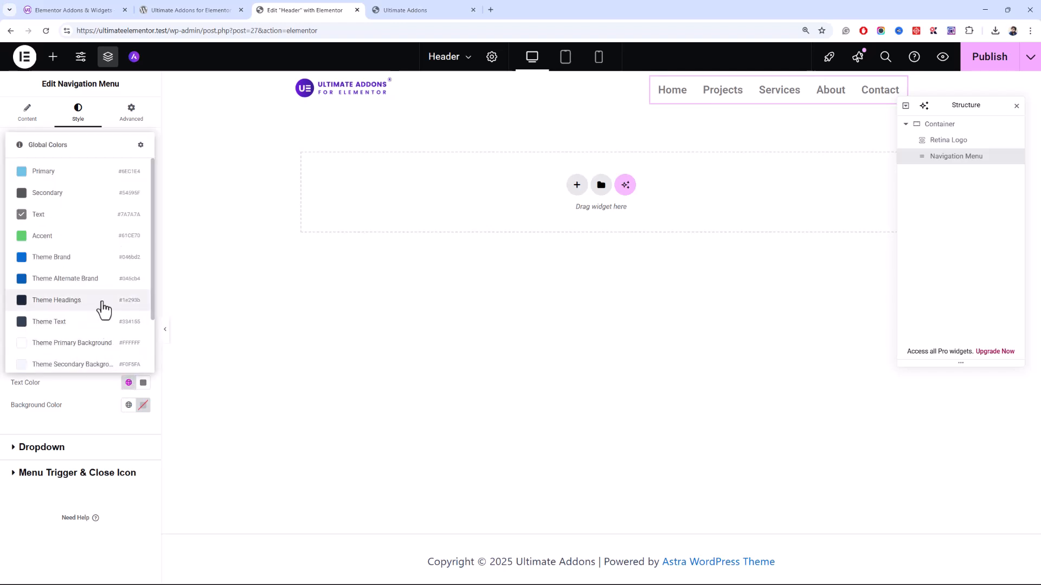
pyautogui.click(102, 305)
pyautogui.click(80, 360)
pyautogui.click(129, 382)
pyautogui.click(91, 282)
pyautogui.click(127, 360)
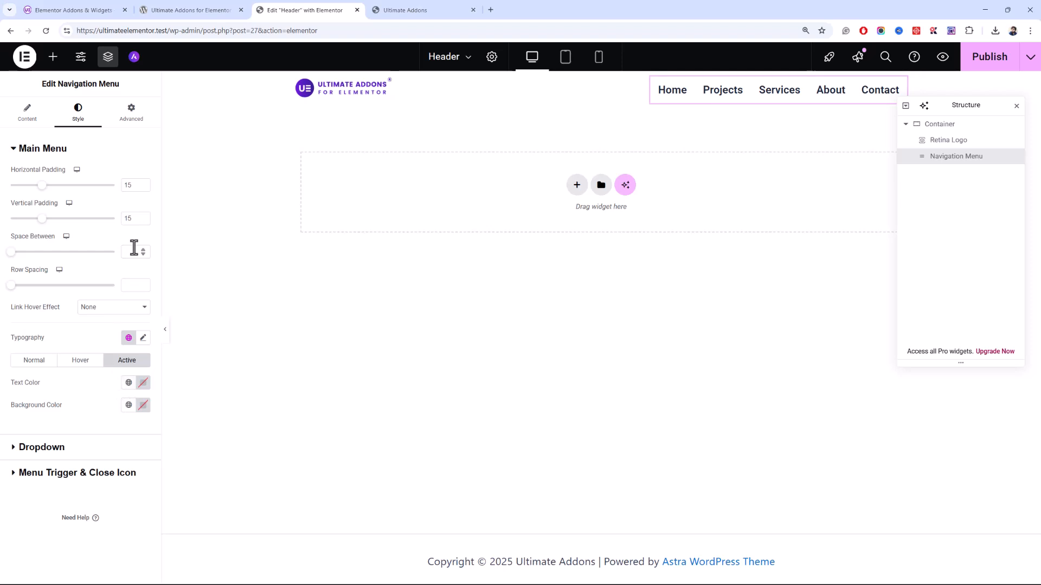
# Add a Button widget after the navigation menu and set its text to "Get Started".
pyautogui.click(53, 57)
pyautogui.scroll(5, 73, 224)
pyautogui.click(70, 244)
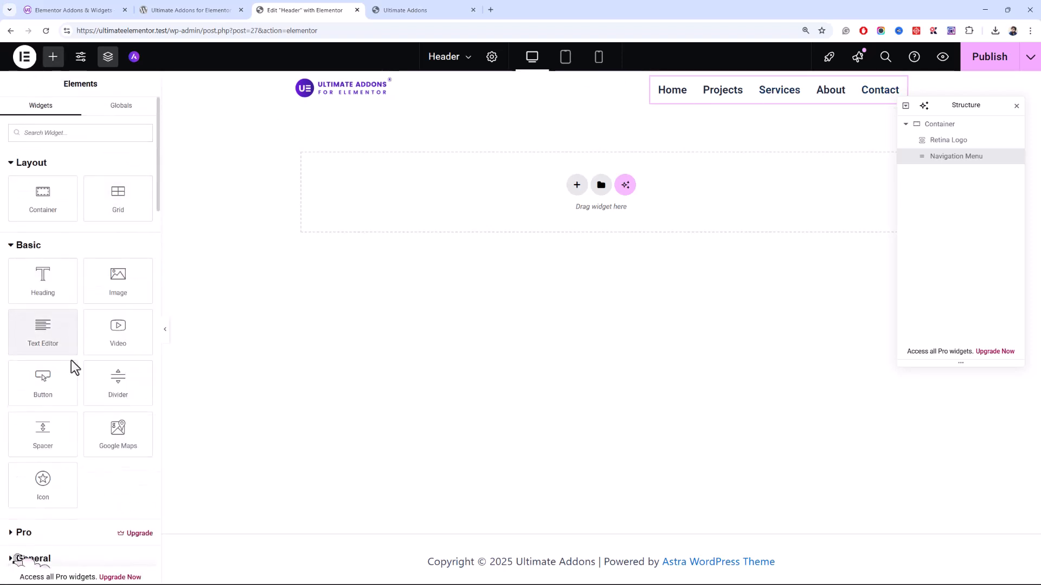
pyautogui.doubleClick(52, 400)
pyautogui.doubleClick(113, 197)
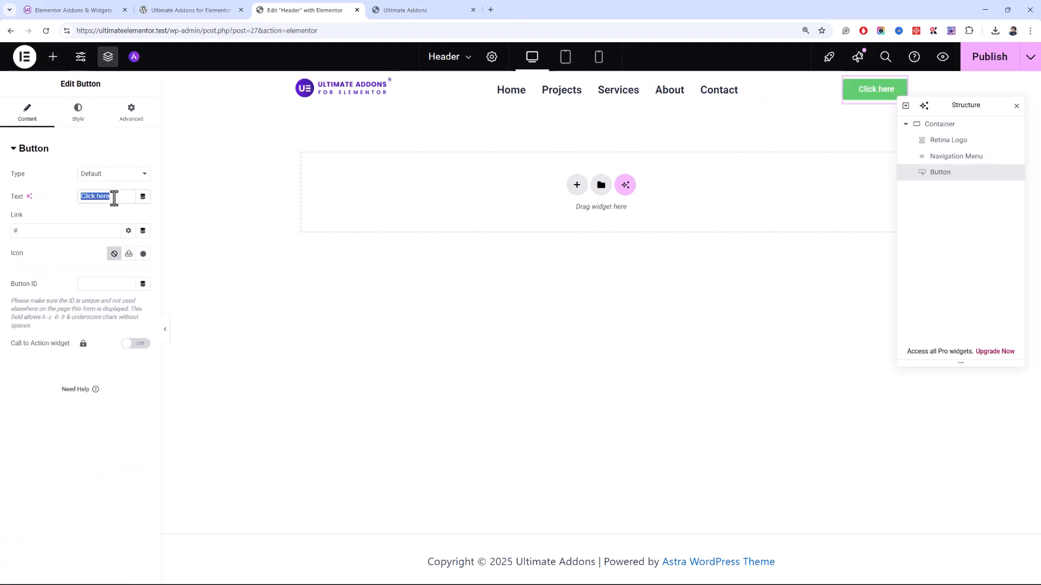
pyautogui.write('Get Started')
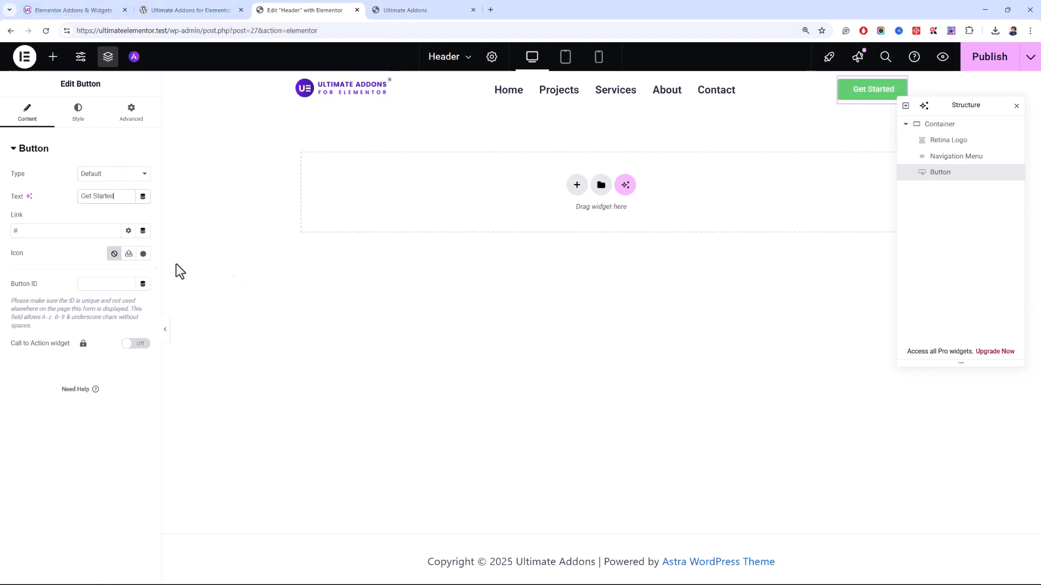
# Set the Get Started button's background color to the global color Theme Alternate Brand.
pyautogui.click(78, 111)
pyautogui.click(128, 308)
pyautogui.click(74, 465)
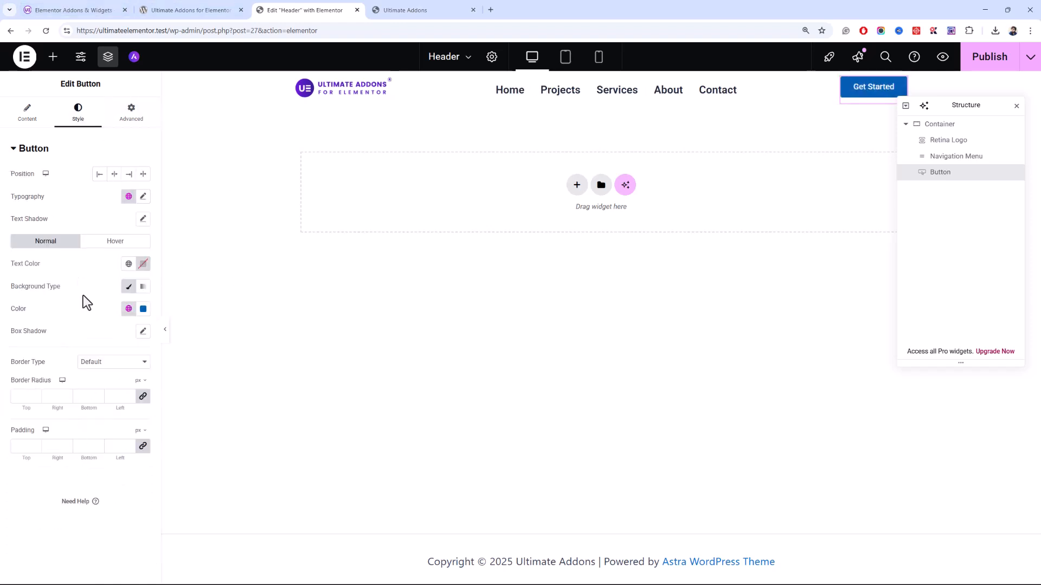
pyautogui.click(925, 133)
pyautogui.click(940, 172)
pyautogui.click(128, 309)
pyautogui.click(105, 445)
pyautogui.click(128, 308)
pyautogui.click(61, 468)
# Select the header container and set Align Items to center.
pyautogui.click(928, 129)
pyautogui.click(114, 388)
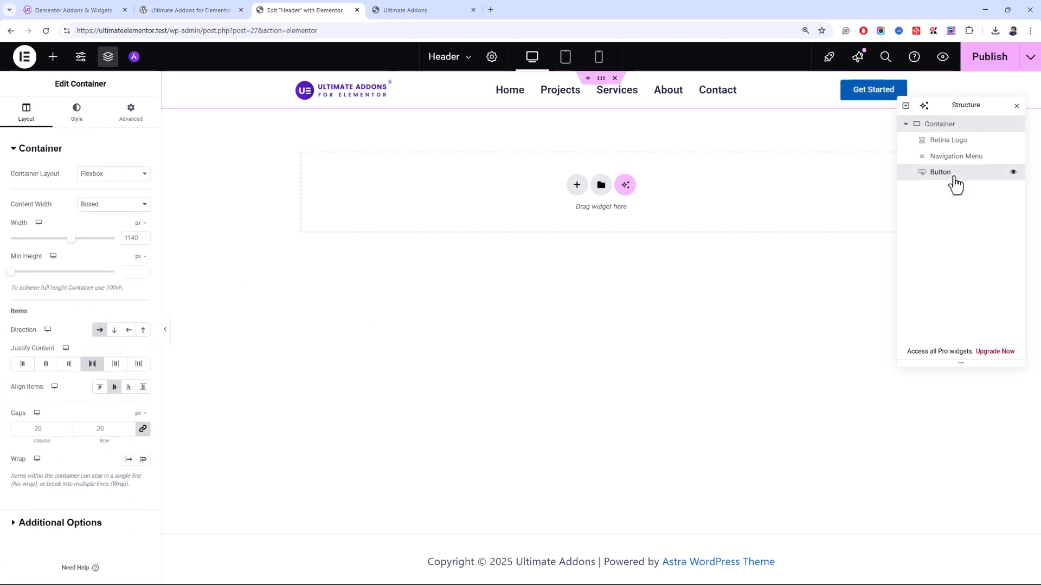
# Try to sample the logo's purple as the Get Started button's background color.
pyautogui.click(950, 174)
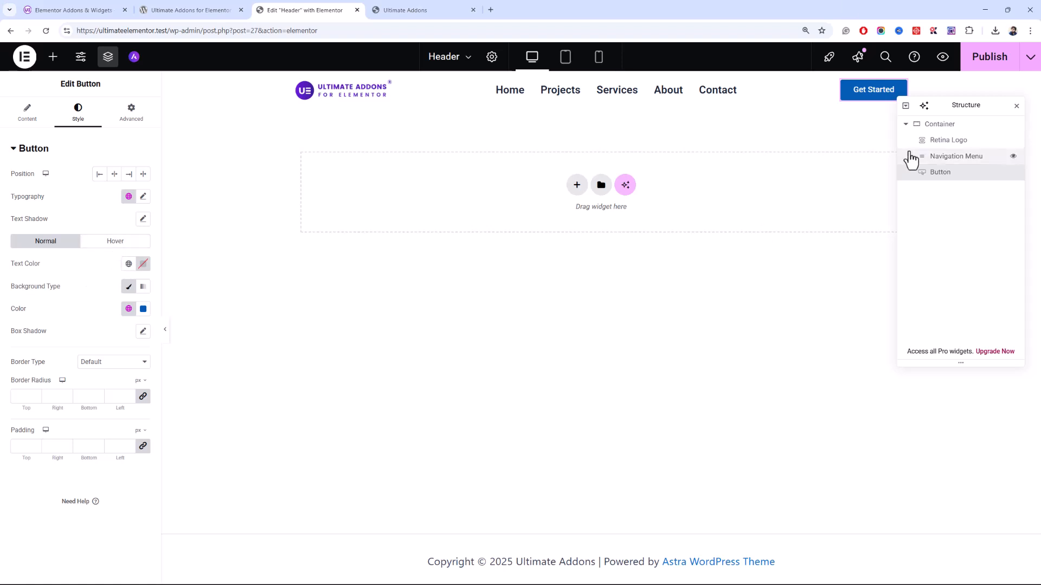
pyautogui.click(129, 308)
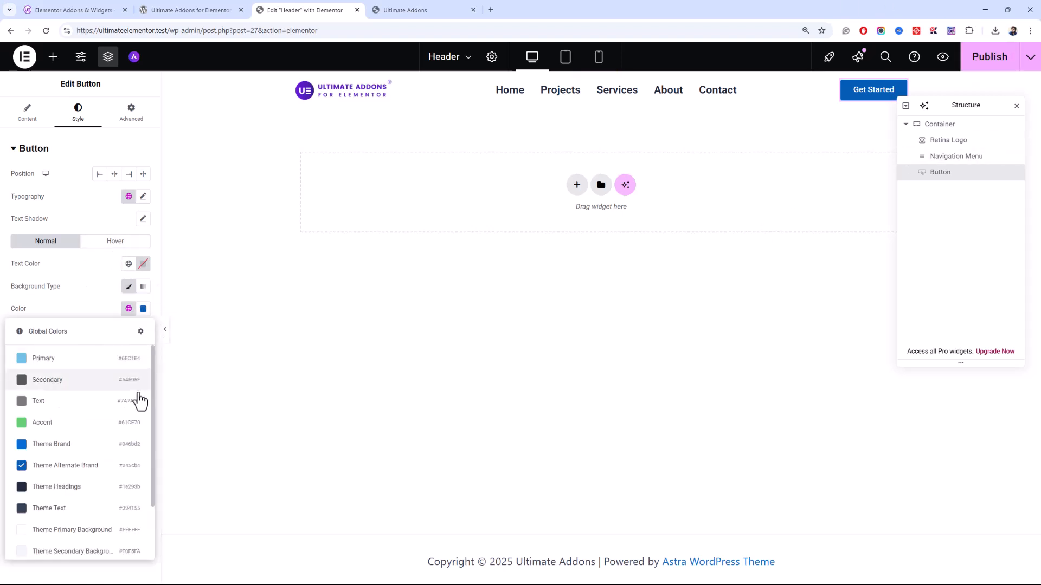
pyautogui.click(143, 308)
pyautogui.click(288, 385)
pyautogui.click(203, 331)
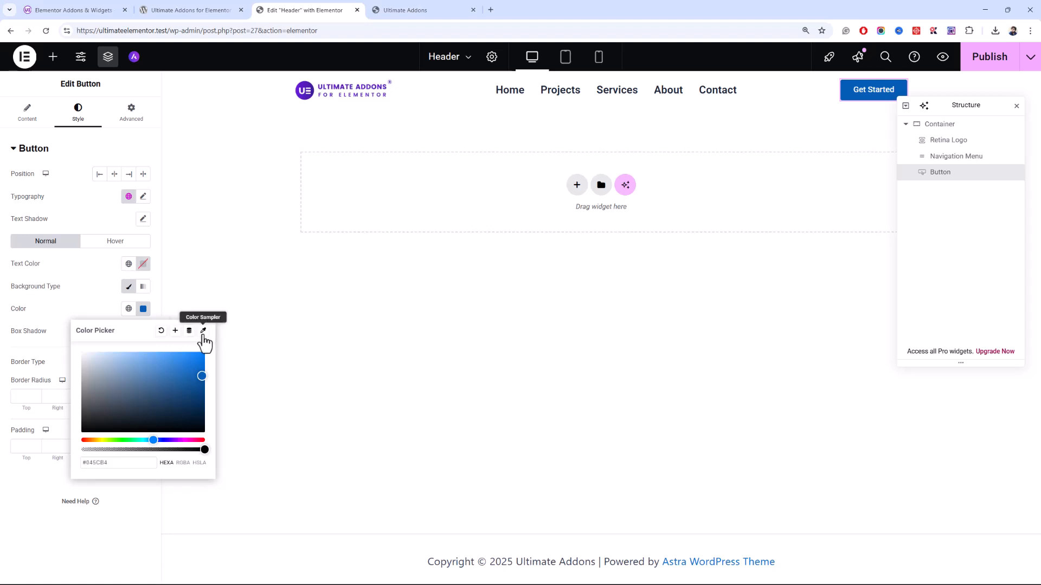
pyautogui.click(304, 85)
pyautogui.click(144, 311)
pyautogui.click(129, 316)
# Publish the header and close the Structure panel.
pyautogui.click(989, 57)
pyautogui.click(1016, 106)
# Give the header container a solid 1 px bottom-only border in the global color Theme Secondary Background.
pyautogui.click(594, 80)
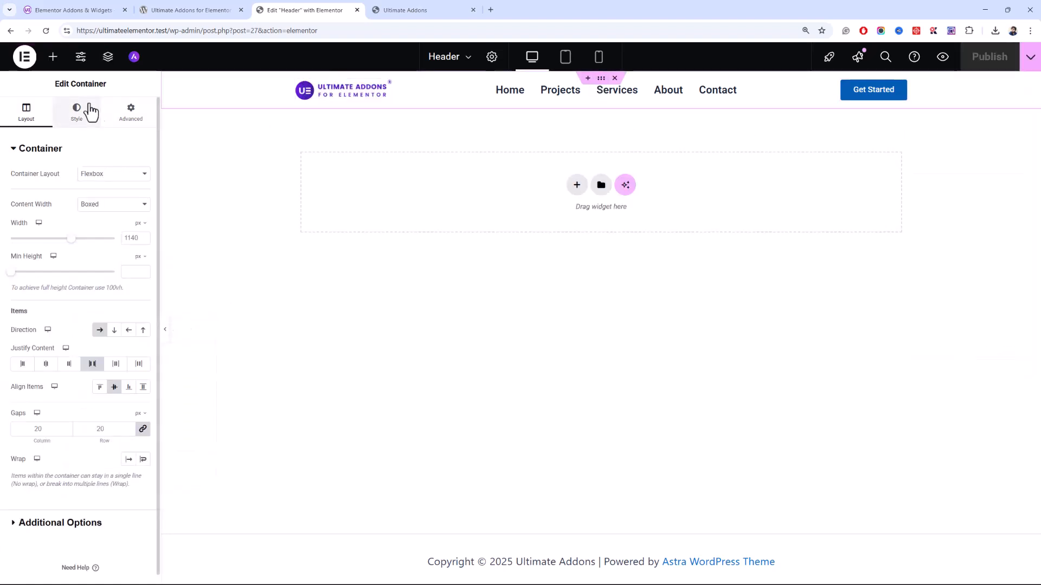
pyautogui.click(87, 111)
pyautogui.click(87, 274)
pyautogui.click(128, 248)
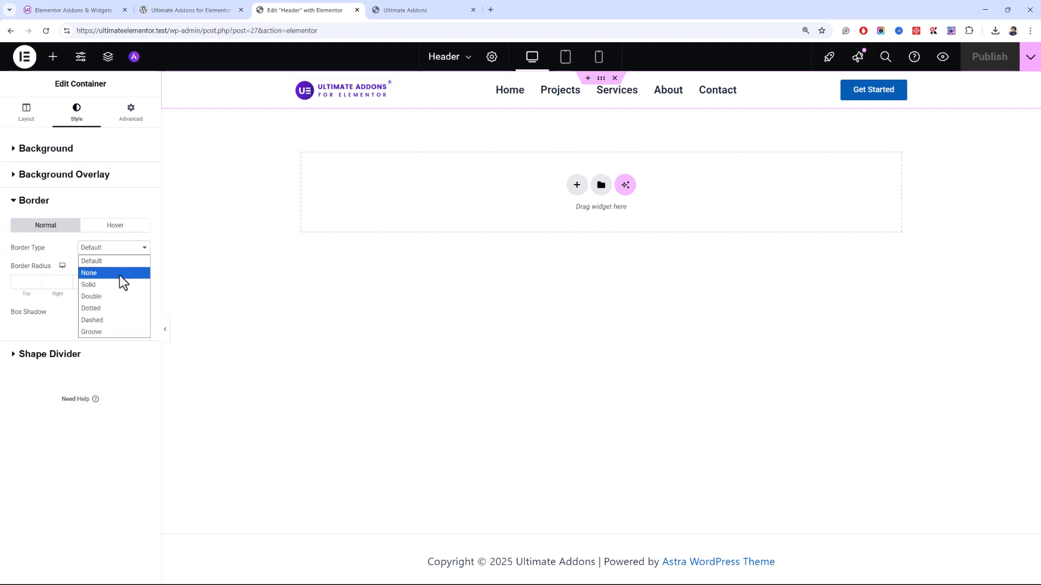
pyautogui.click(111, 284)
pyautogui.click(129, 311)
pyautogui.scroll(-3, 109, 412)
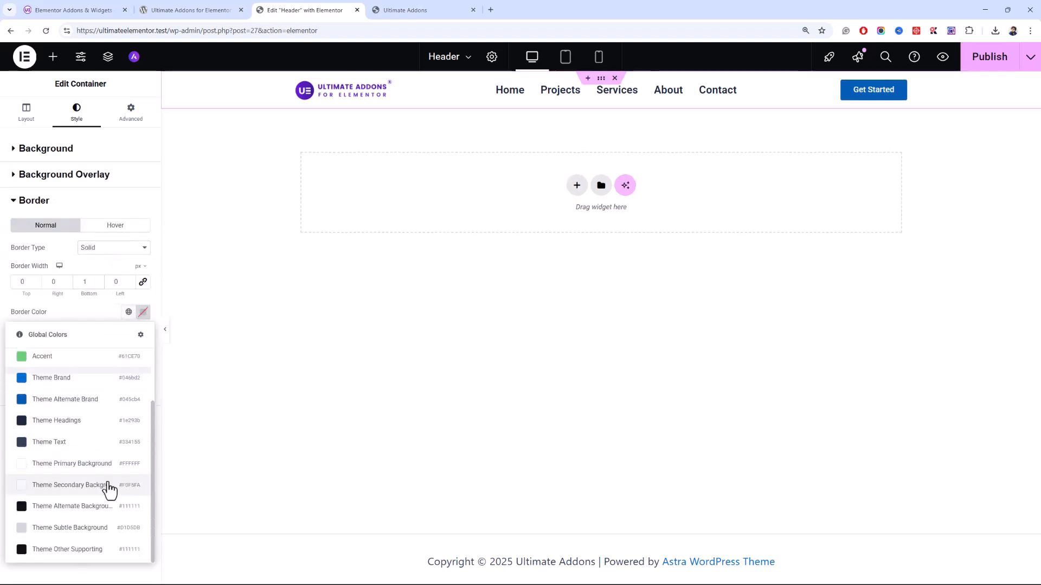
pyautogui.click(105, 483)
# Set the header container's padding to 20 px at top and bottom and 10 px at right and left.
pyautogui.click(716, 92)
pyautogui.click(516, 110)
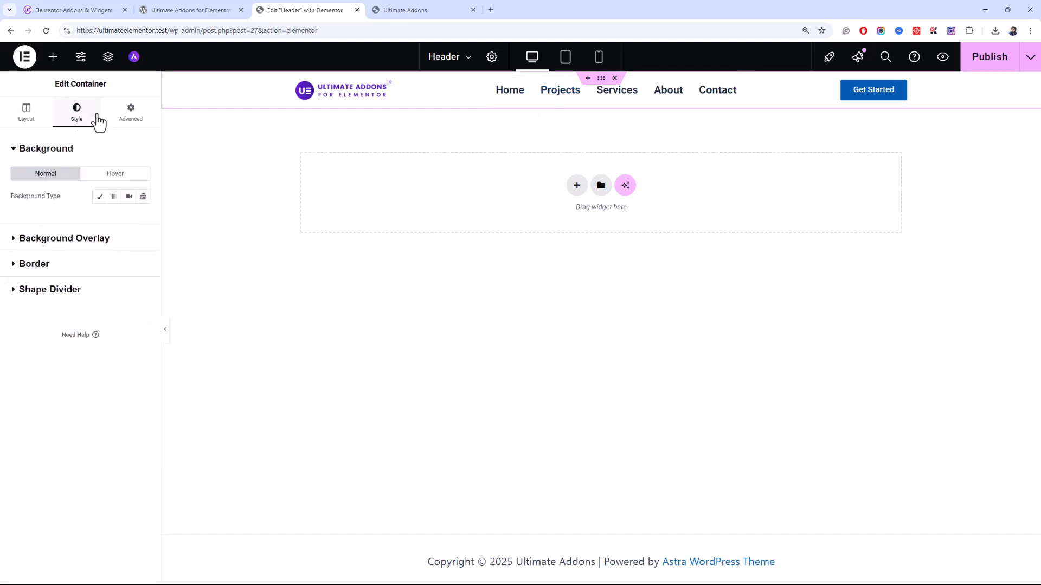
pyautogui.click(131, 111)
pyautogui.click(24, 227)
pyautogui.click(142, 227)
pyautogui.doubleClick(86, 229)
pyautogui.write('20')
pyautogui.doubleClick(24, 231)
pyautogui.write('20')
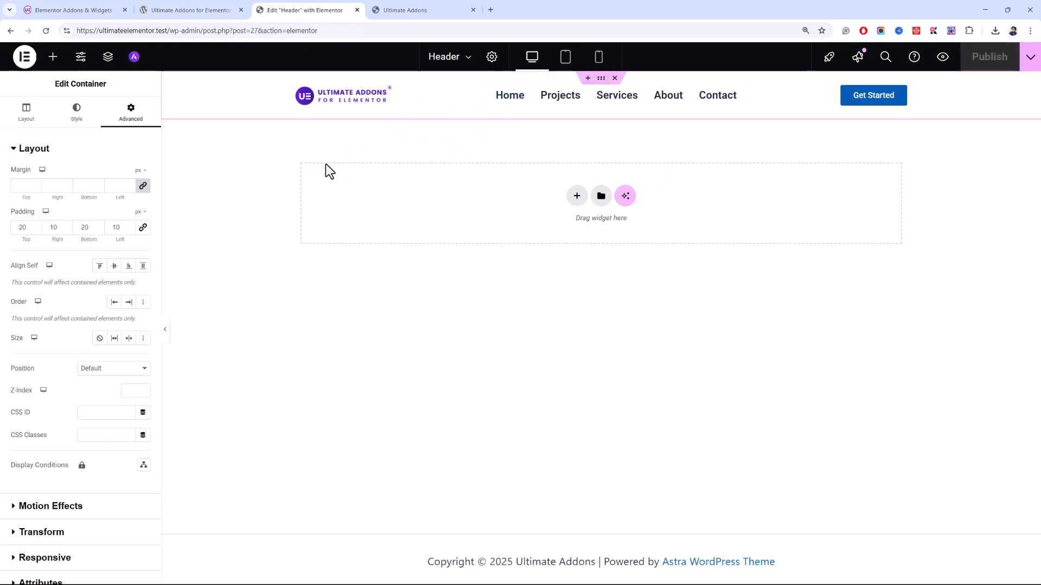
# Reload the live site and visit the Projects, Services and Home pages to check the new header.
pyautogui.click(390, 10)
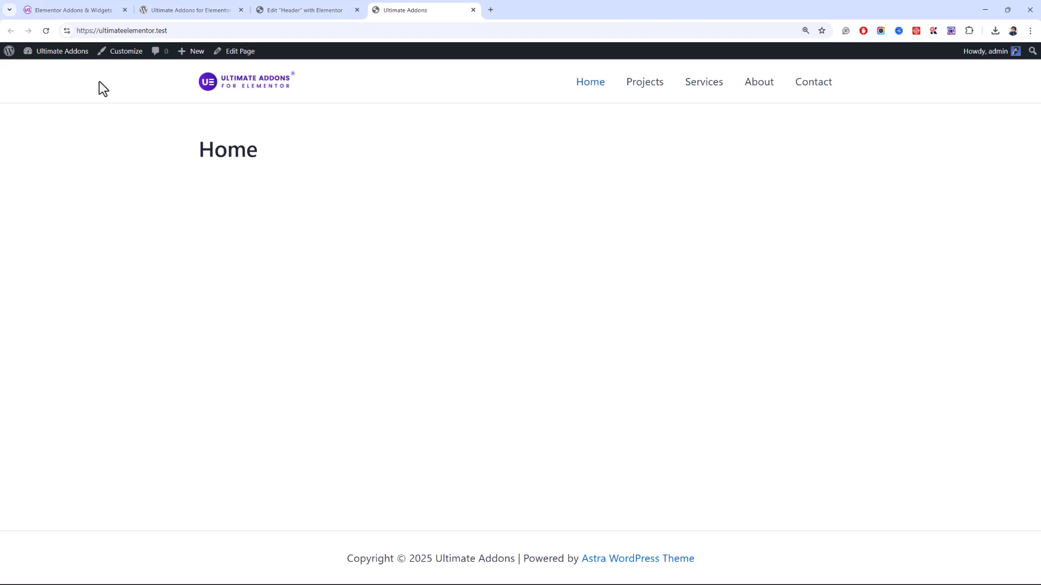
pyautogui.click(48, 33)
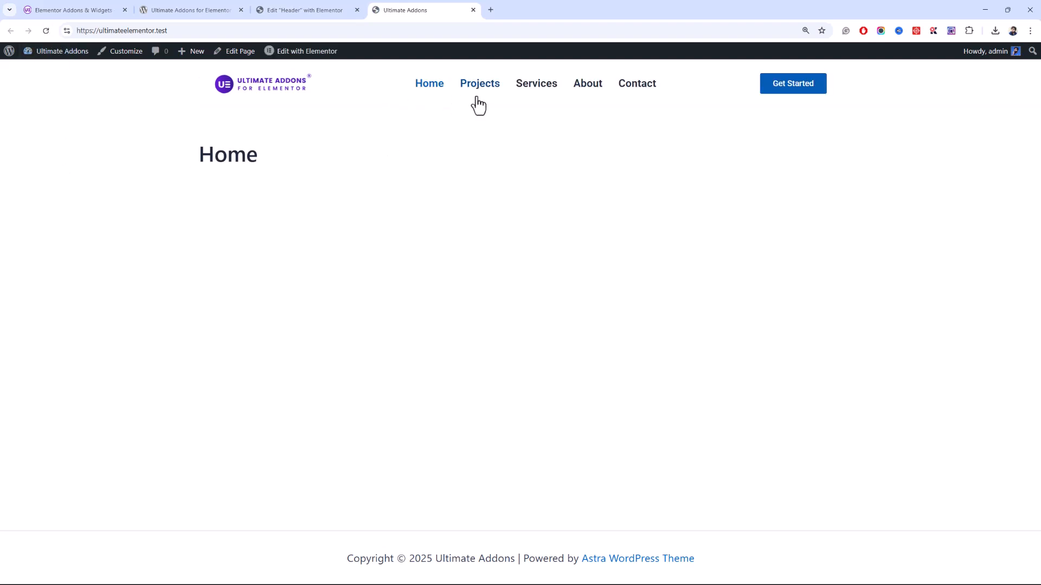
pyautogui.click(485, 91)
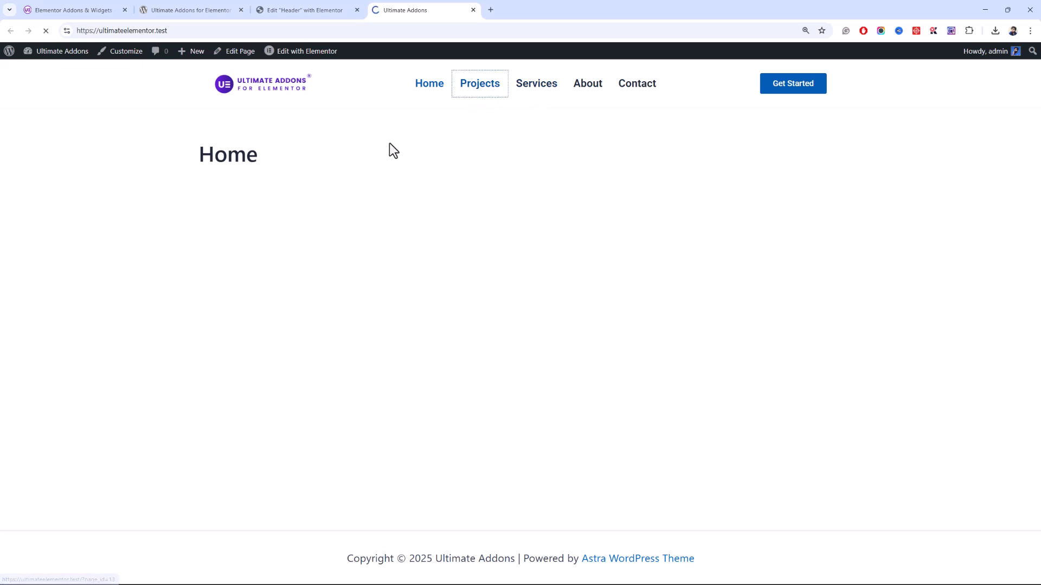
pyautogui.click(563, 95)
pyautogui.click(433, 95)
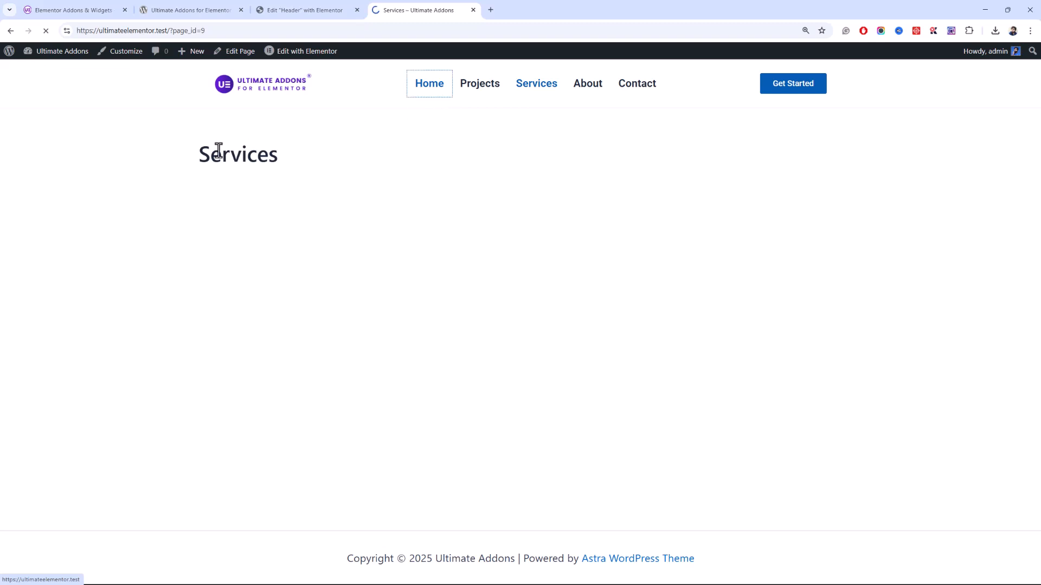
# Exit the header editor to WordPress and open the UAE dashboard to look over its widgets and features.
pyautogui.click(341, 10)
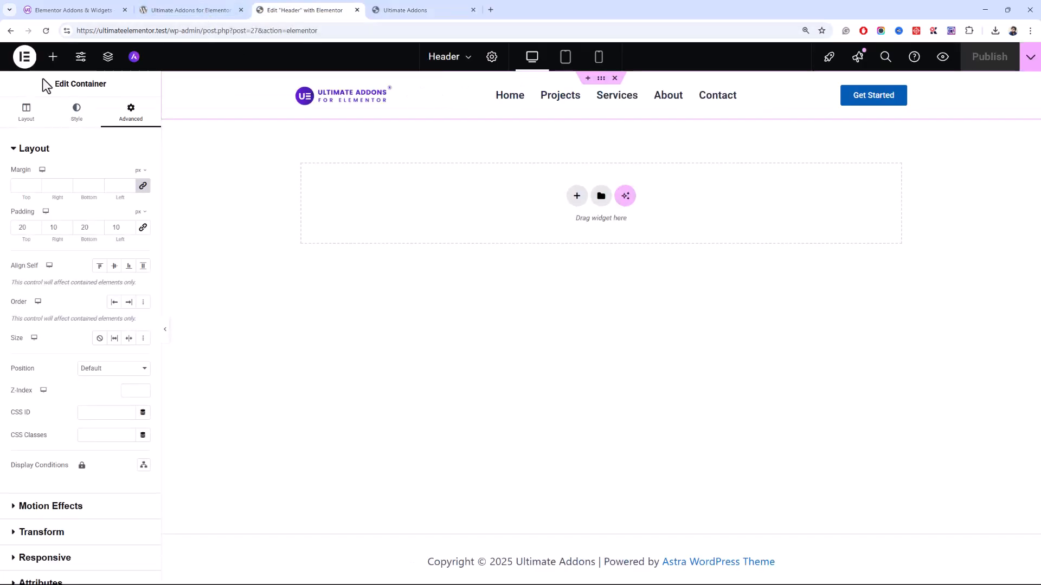
pyautogui.click(24, 56)
pyautogui.click(91, 168)
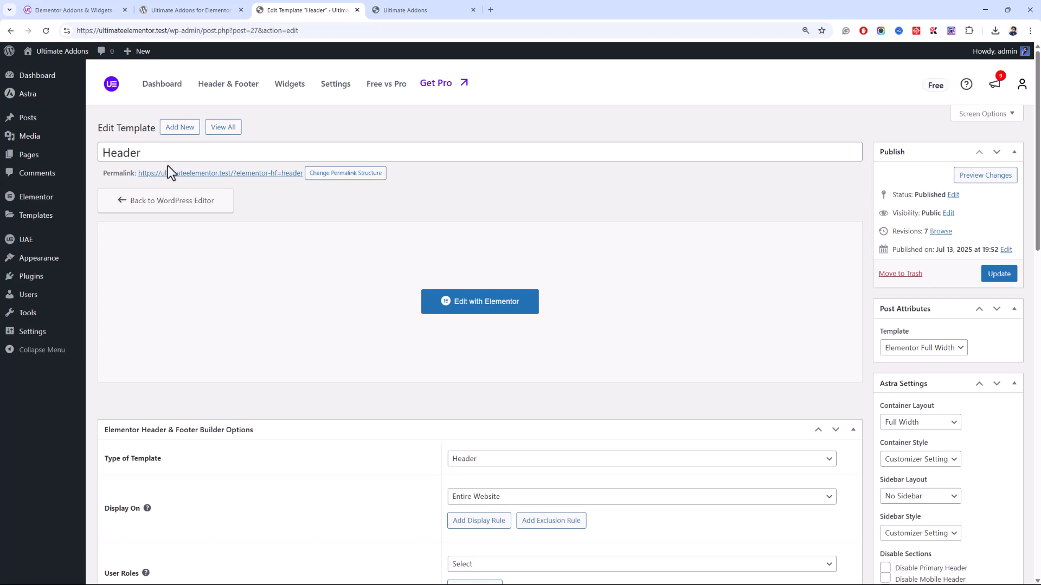
pyautogui.click(41, 242)
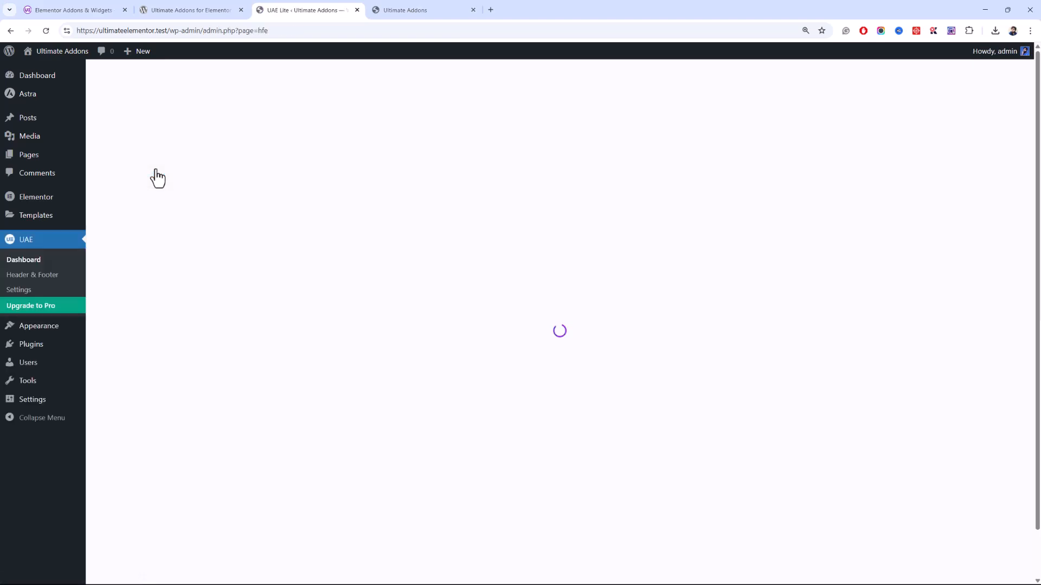
pyautogui.scroll(-3, 187, 273)
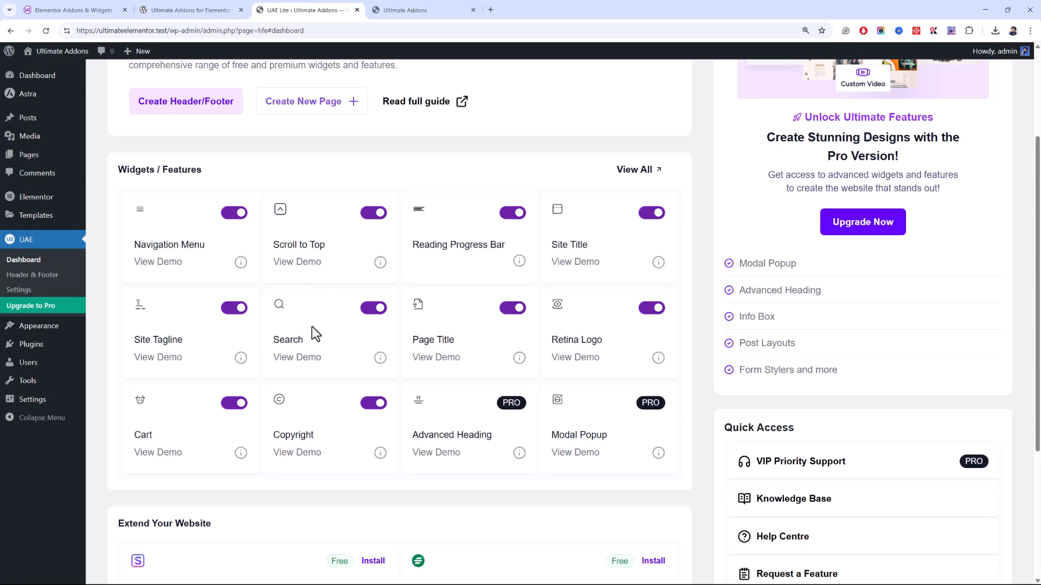
pyautogui.scroll(3, 312, 326)
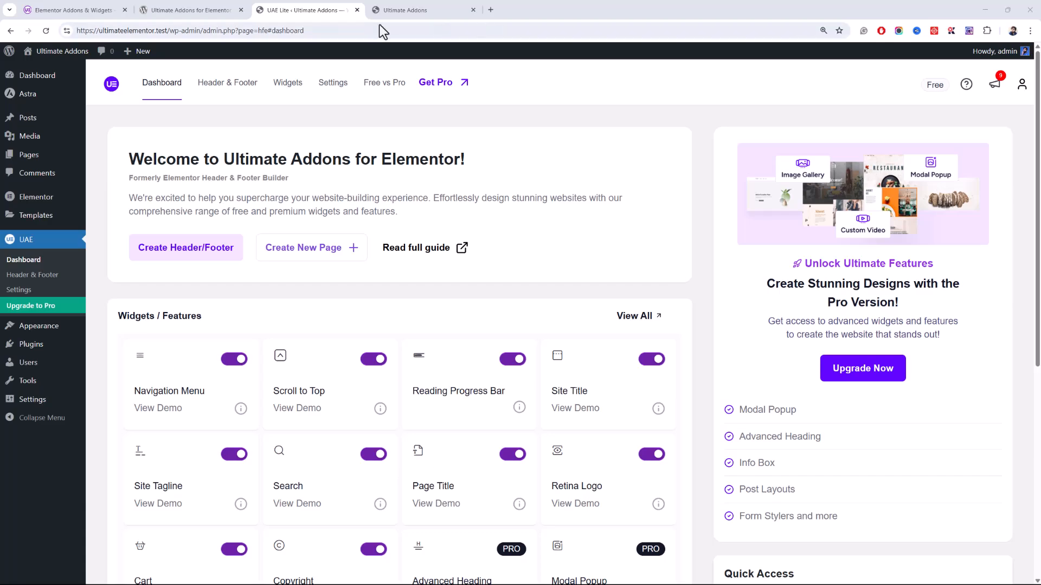
# Examine the Ultimate Addons website's sections on widgets, website templates, section blocks and copying designs between domains.
pyautogui.click(126, 8)
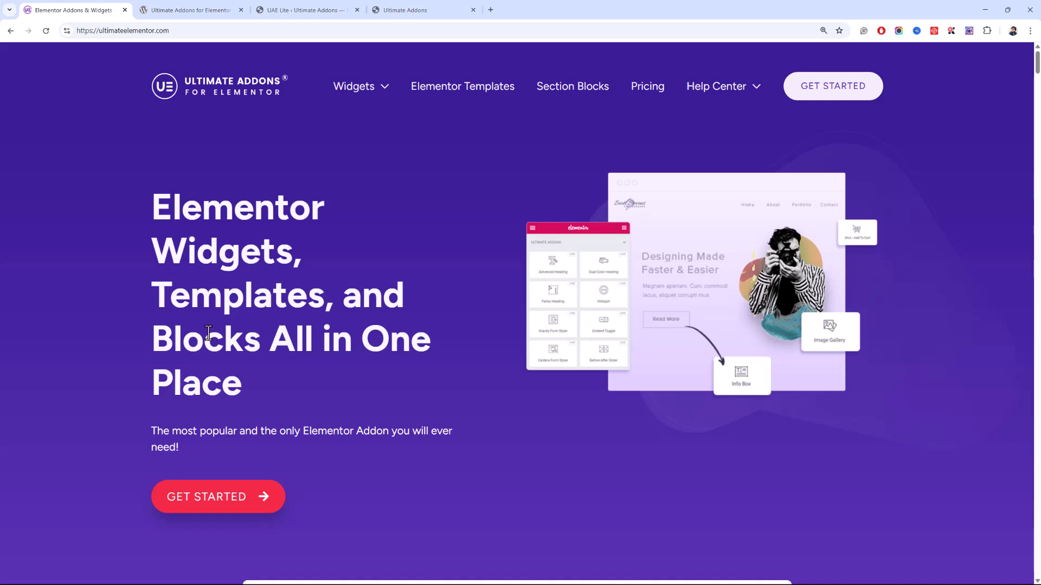
pyautogui.scroll(-10, 842, 200)
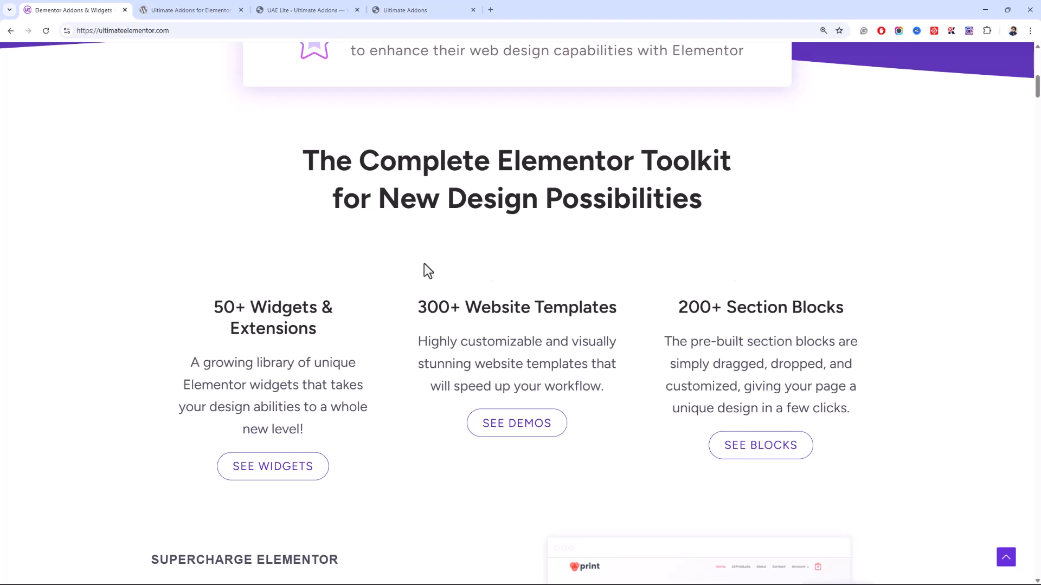
pyautogui.moveTo(319, 332); pyautogui.dragTo(195, 298)
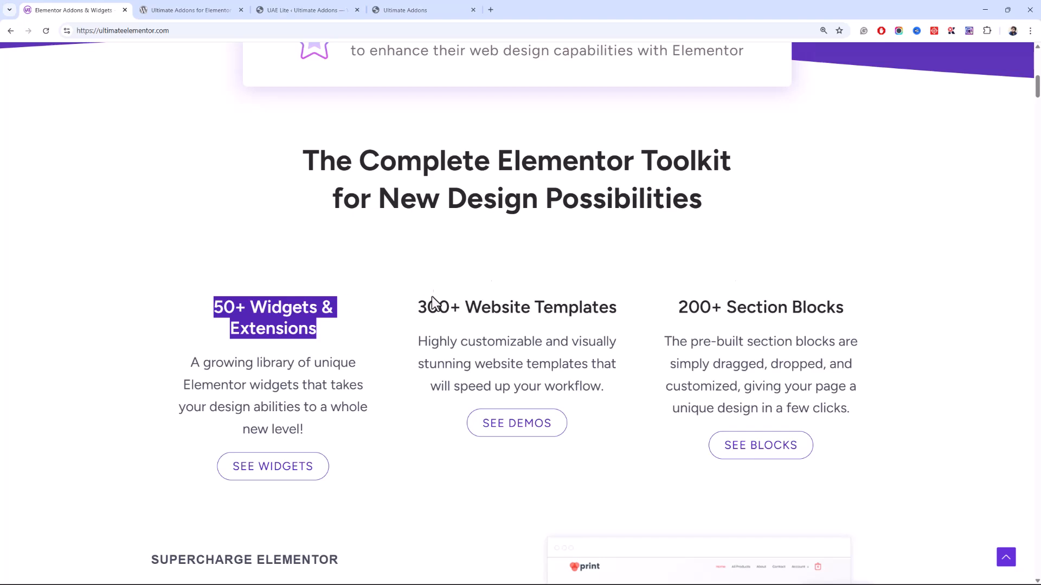
pyautogui.moveTo(461, 305); pyautogui.dragTo(422, 303)
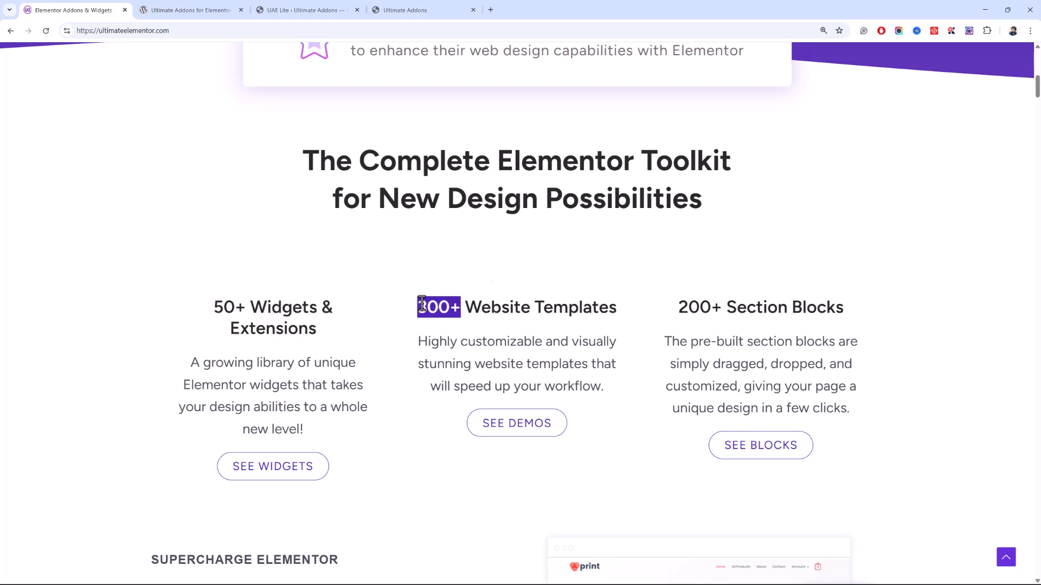
pyautogui.click(840, 304)
pyautogui.moveTo(840, 303); pyautogui.dragTo(673, 313)
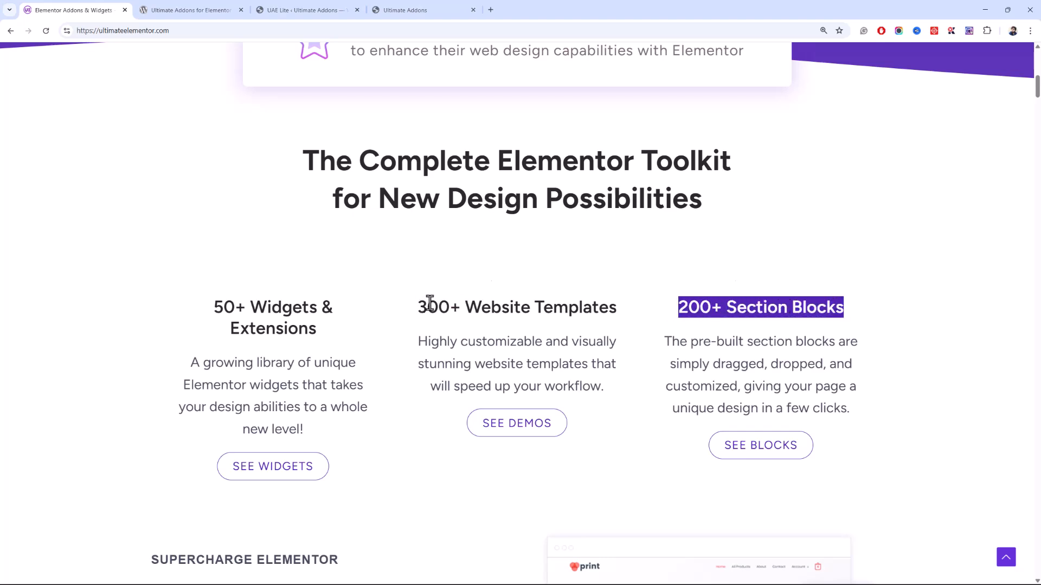
pyautogui.scroll(-10, 425, 293)
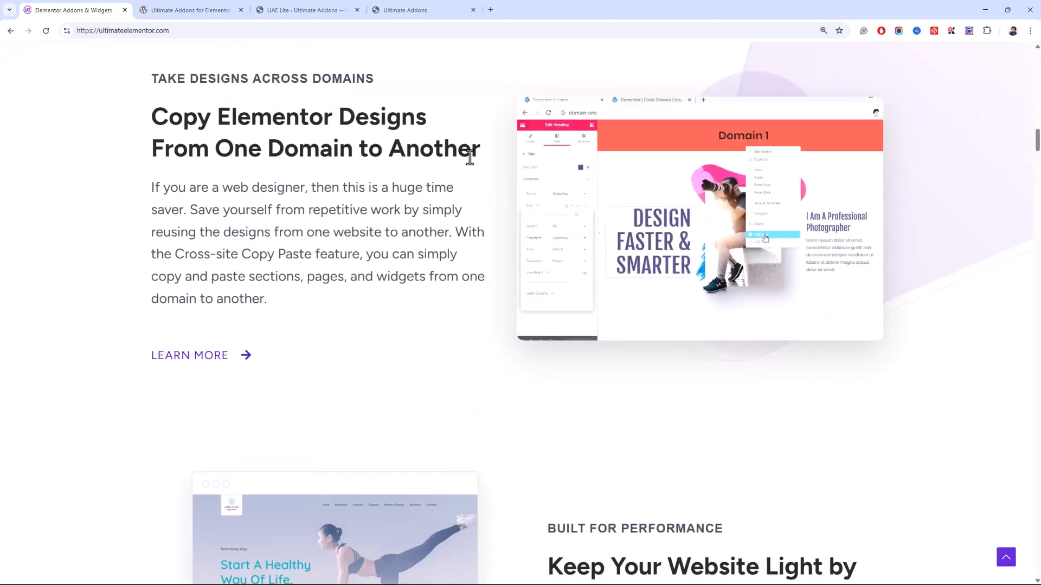
pyautogui.moveTo(480, 157); pyautogui.dragTo(138, 135)
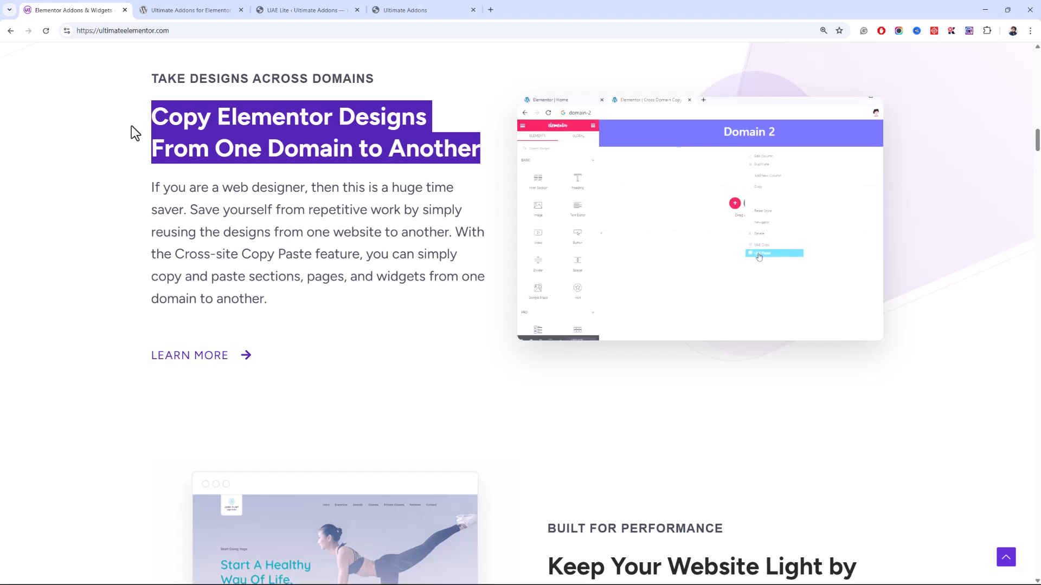
pyautogui.click(424, 165)
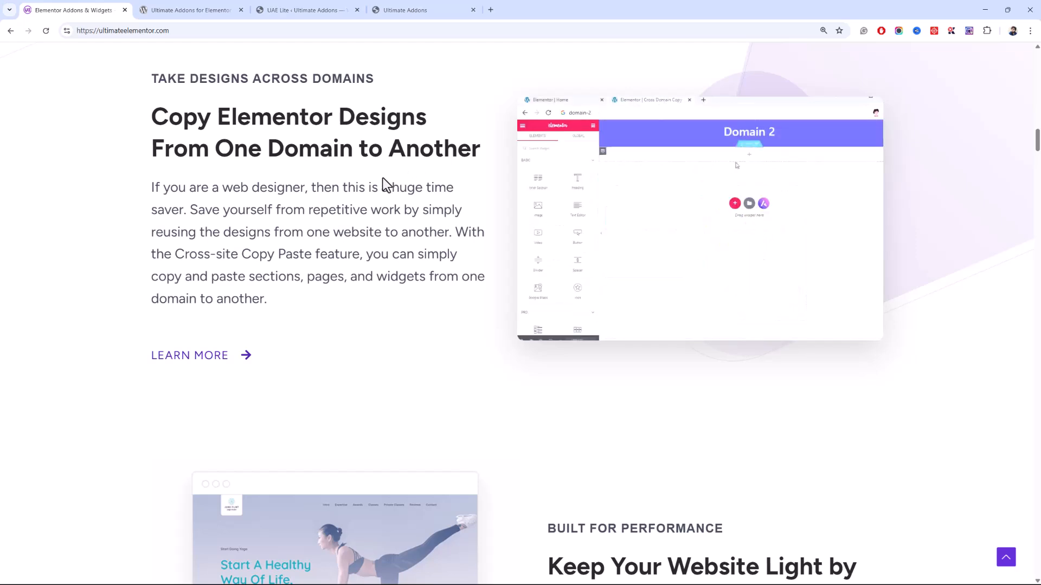
# Examine the Form Styler, Mega Menu and WooCommerce widget sections on the Ultimate Addons home page.
pyautogui.scroll(-10, 249, 195)
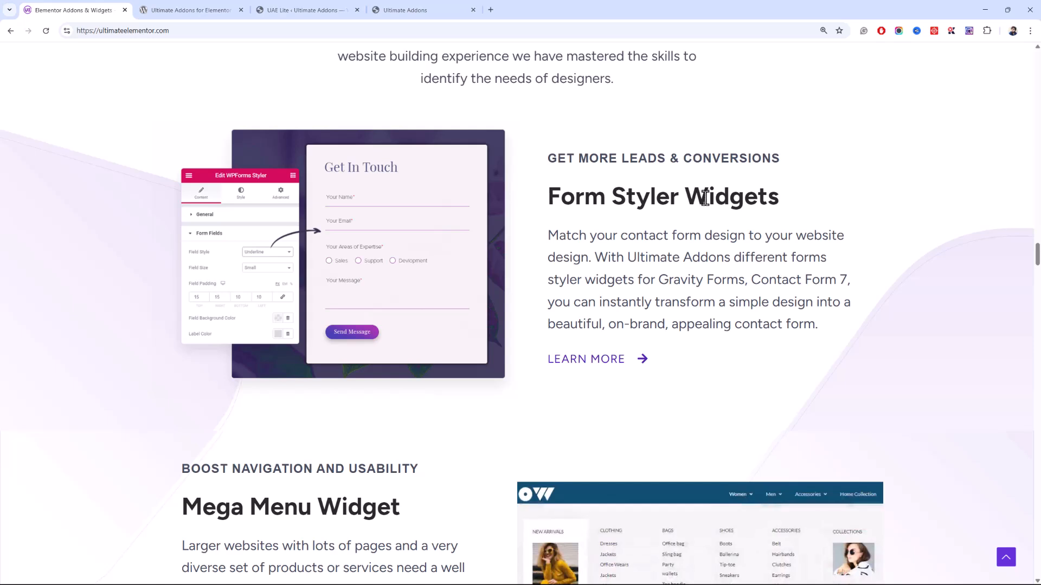
pyautogui.moveTo(755, 201); pyautogui.dragTo(616, 205)
pyautogui.click(614, 237)
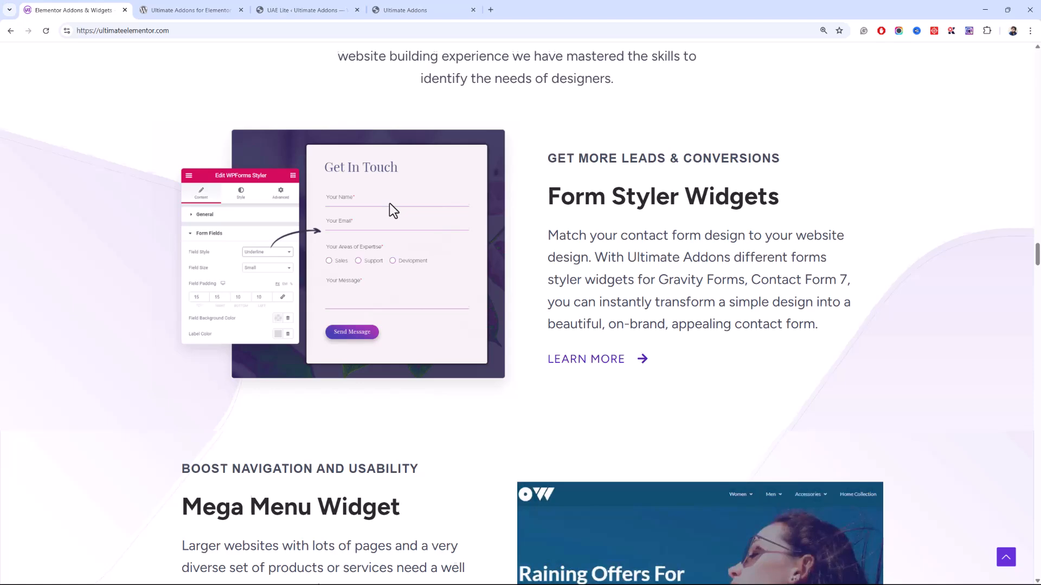
pyautogui.scroll(-8, 389, 204)
pyautogui.scroll(-5, 460, 112)
pyautogui.moveTo(835, 128); pyautogui.dragTo(584, 133)
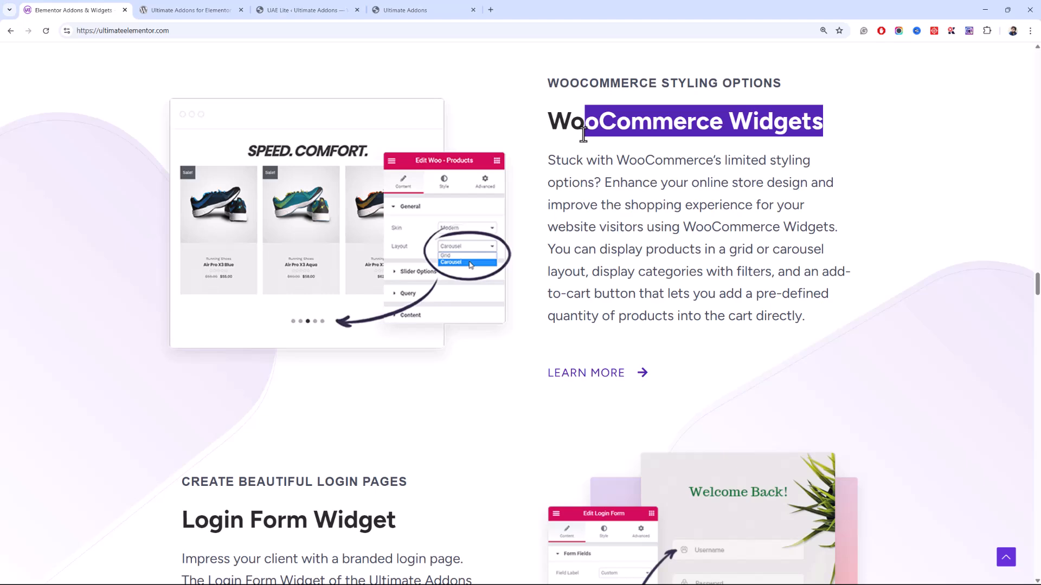
# Review the Login Form, Marketing Button, Video Gallery, Business Reviews, How-to Schema, Hotspot Tour and Sortable Table widget sections.
pyautogui.scroll(-5, 613, 154)
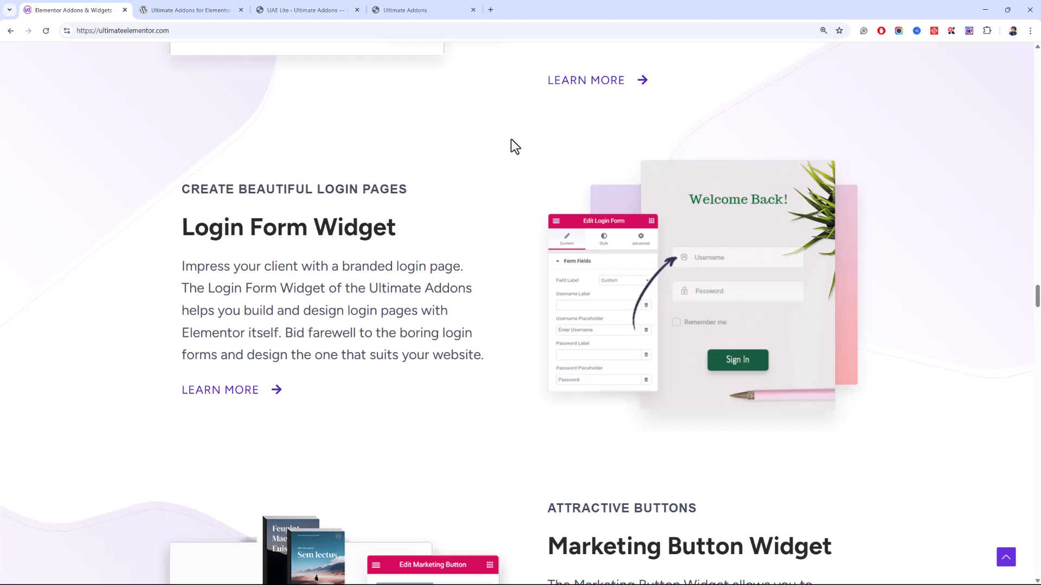
pyautogui.scroll(-3, 444, 155)
pyautogui.moveTo(398, 82); pyautogui.dragTo(295, 116)
pyautogui.click(301, 118)
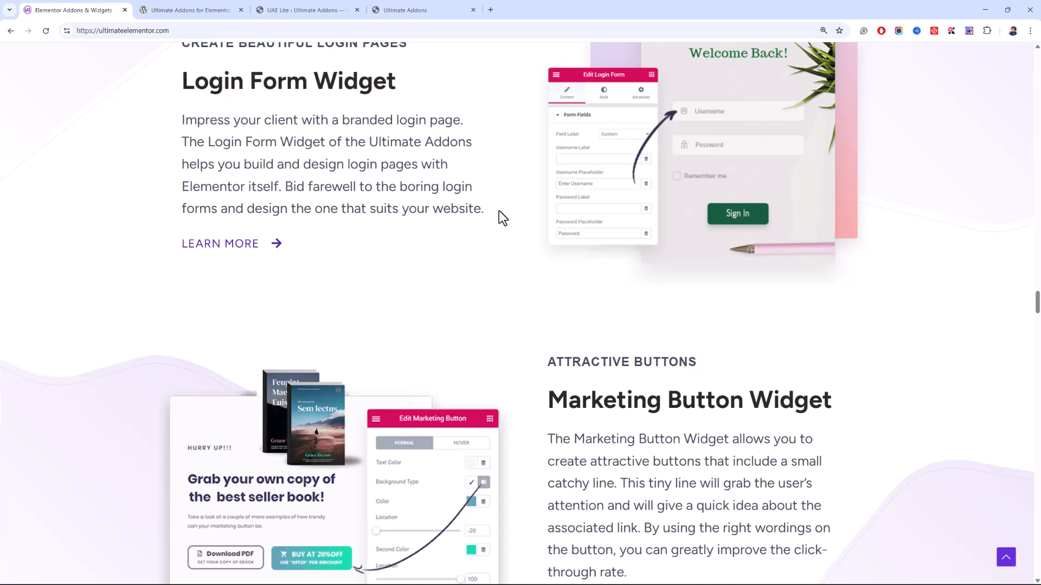
pyautogui.scroll(3, 506, 200)
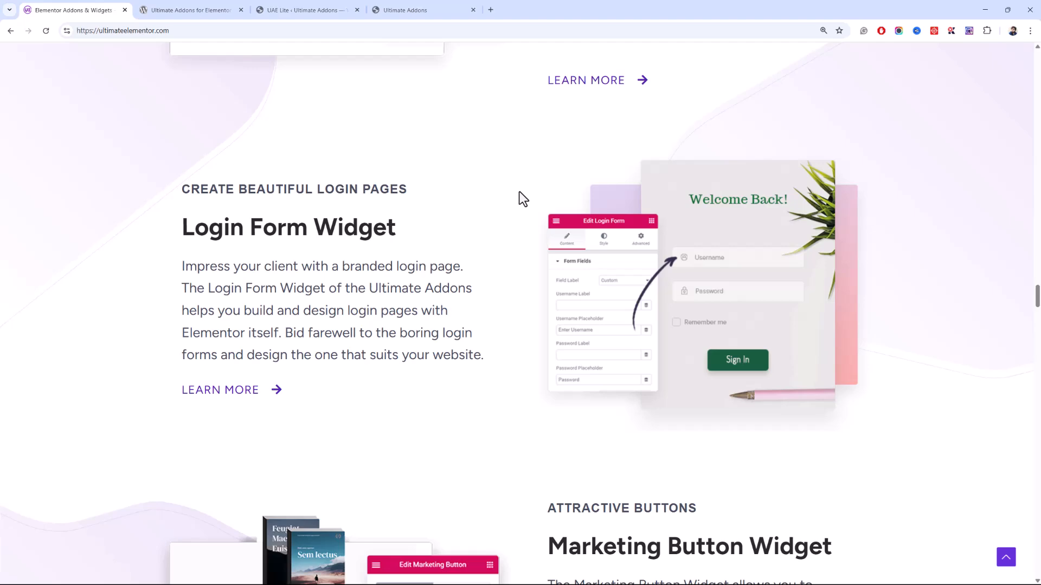
pyautogui.scroll(-6, 519, 190)
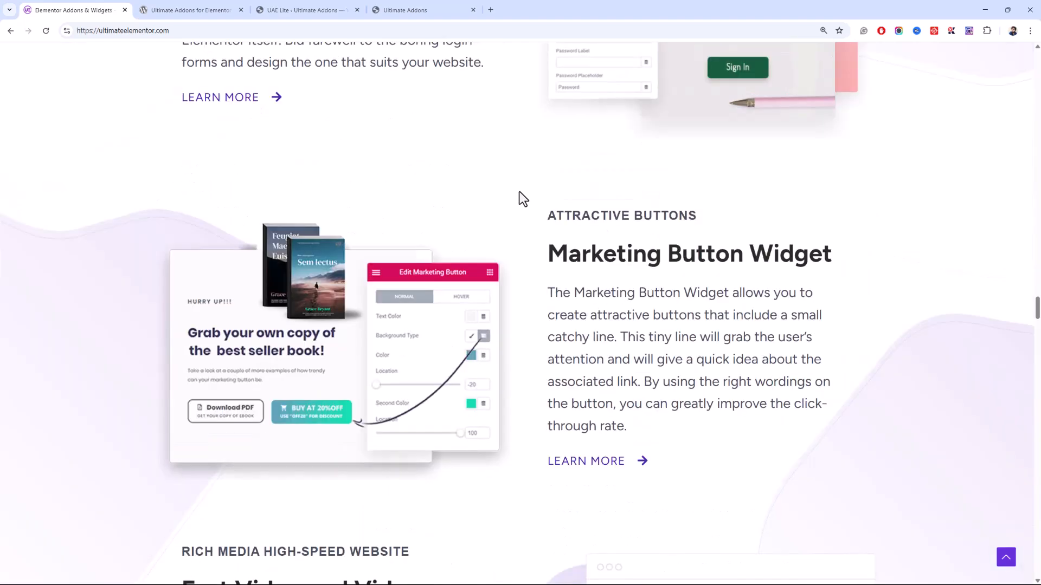
pyautogui.scroll(-9, 519, 190)
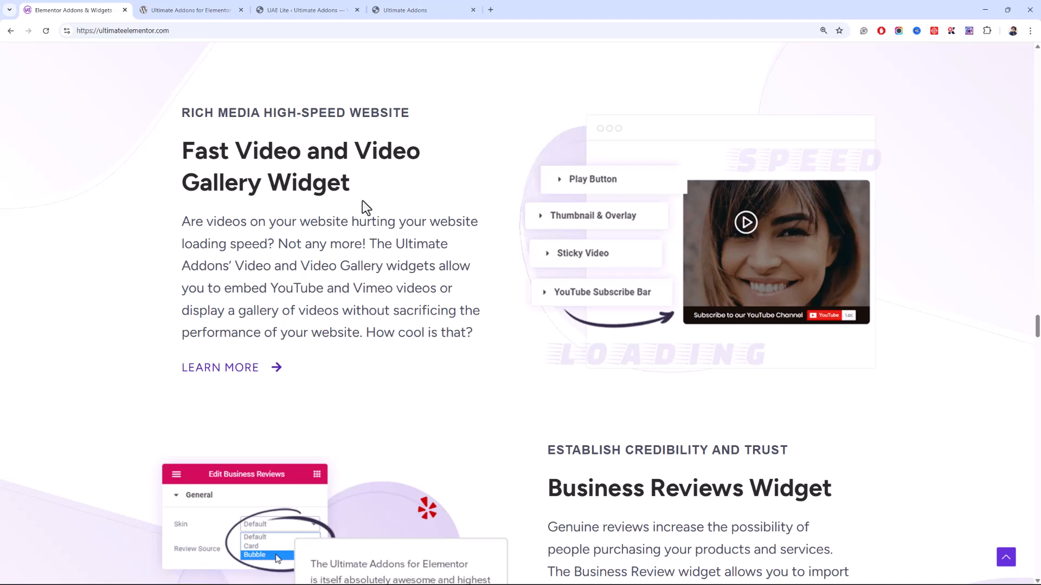
pyautogui.scroll(-6, 368, 206)
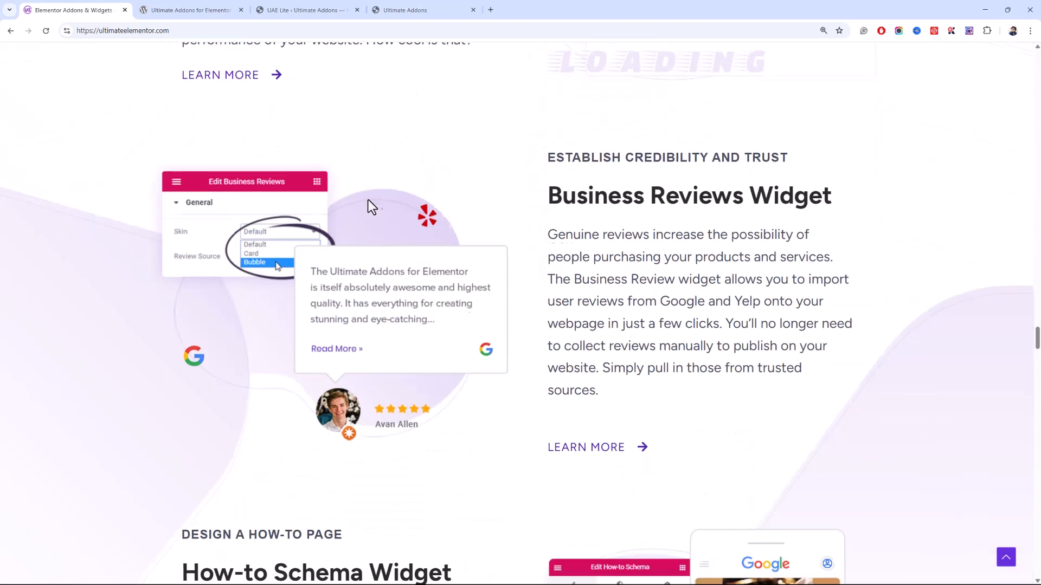
pyautogui.scroll(-9, 583, 218)
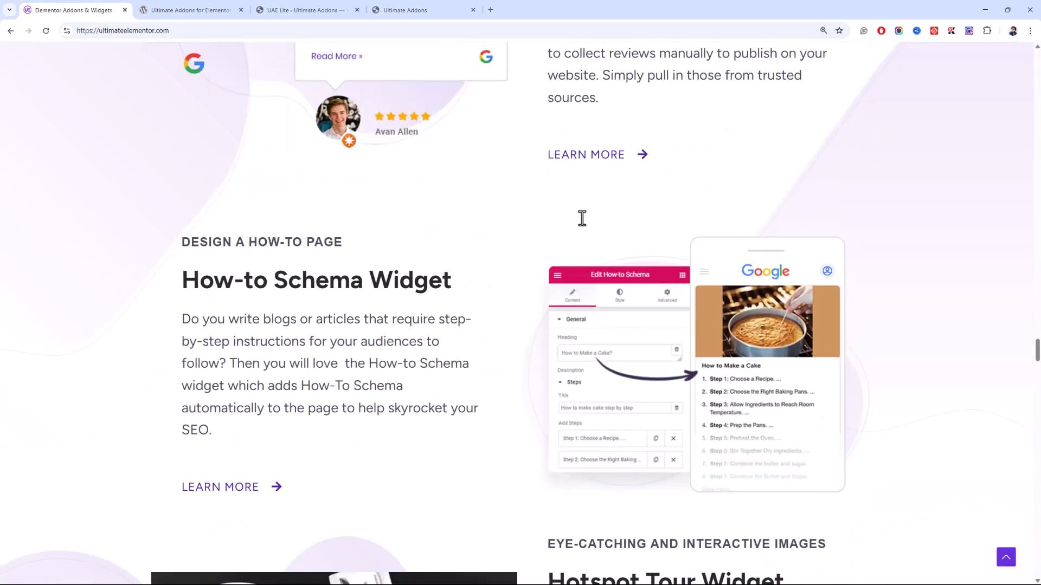
pyautogui.scroll(-6, 583, 197)
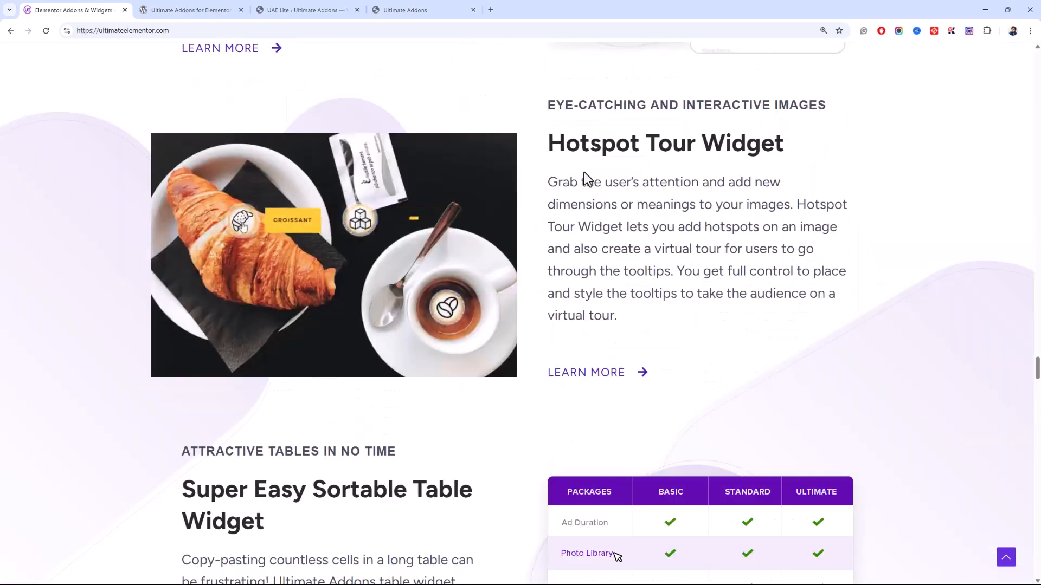
pyautogui.scroll(-3, 584, 171)
# Open the Ultimate Addons pricing page and compare annual with lifetime prices, and annual prices for 1, 10 and 1000 websites.
pyautogui.moveTo(1037, 378); pyautogui.dragTo(1034, 64)
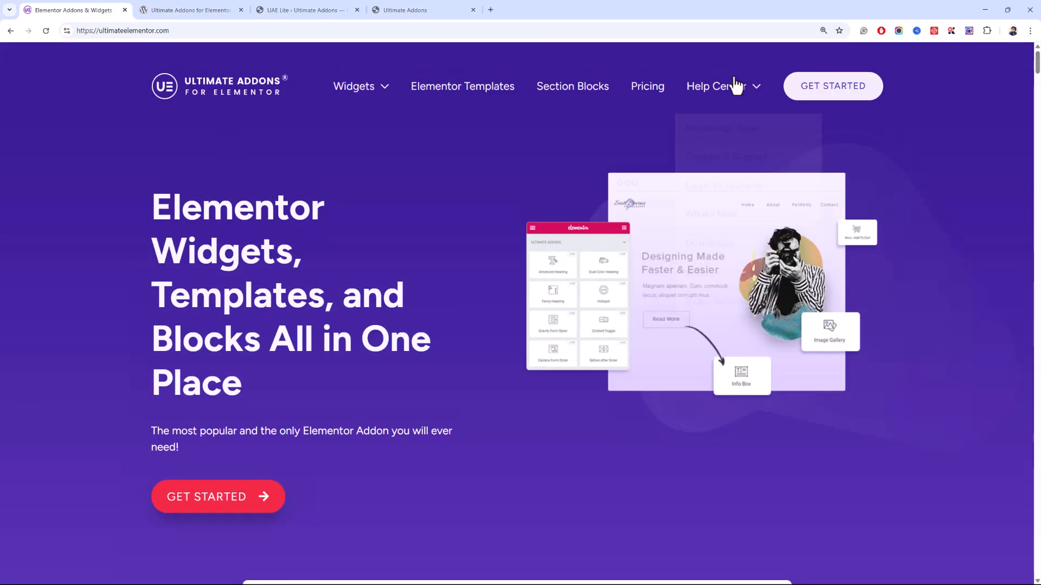
pyautogui.click(644, 96)
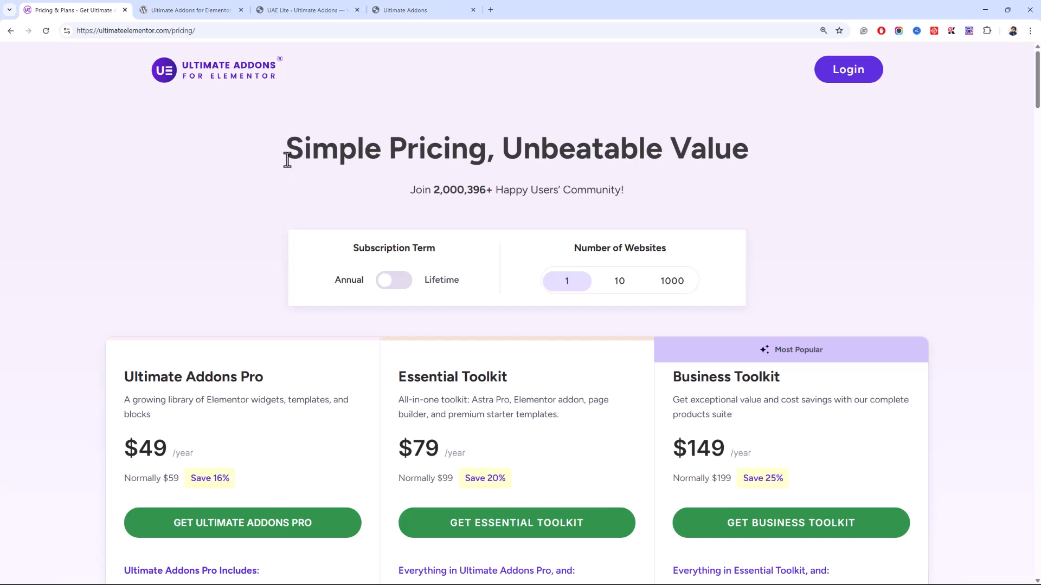
pyautogui.scroll(-4, 287, 160)
pyautogui.scroll(4, 287, 163)
pyautogui.click(390, 288)
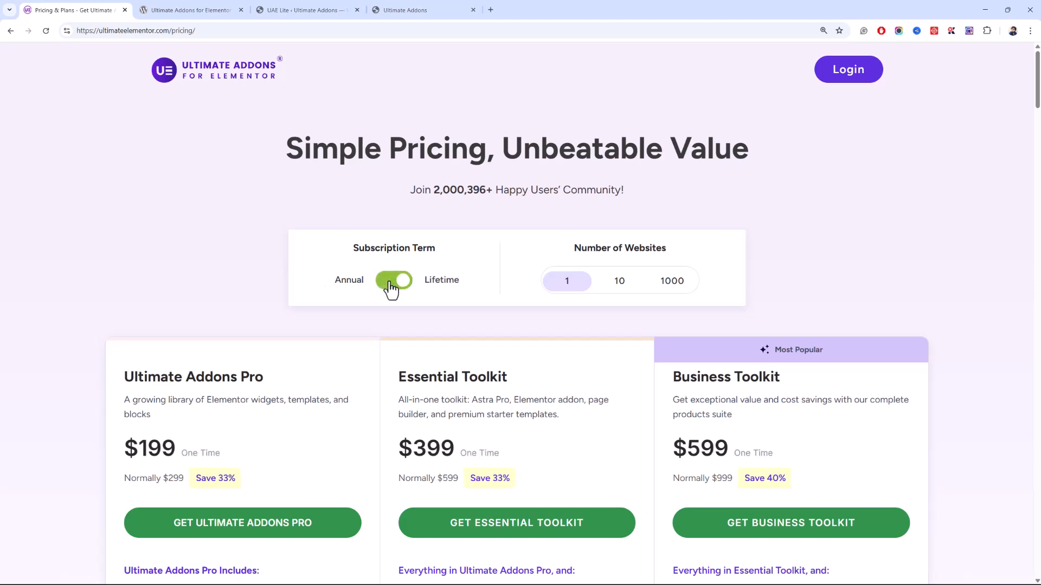
pyautogui.click(389, 288)
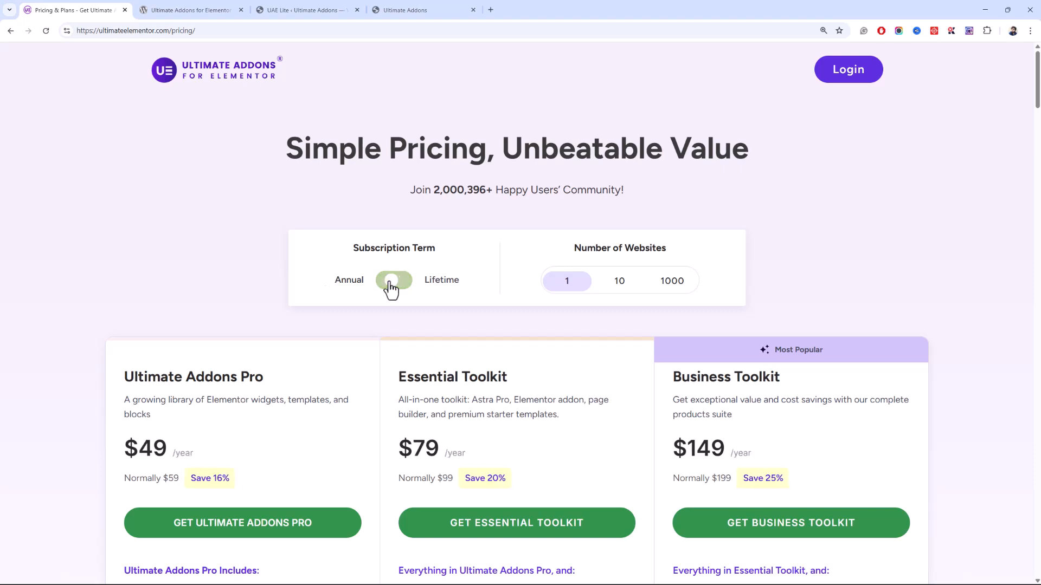
pyautogui.click(619, 287)
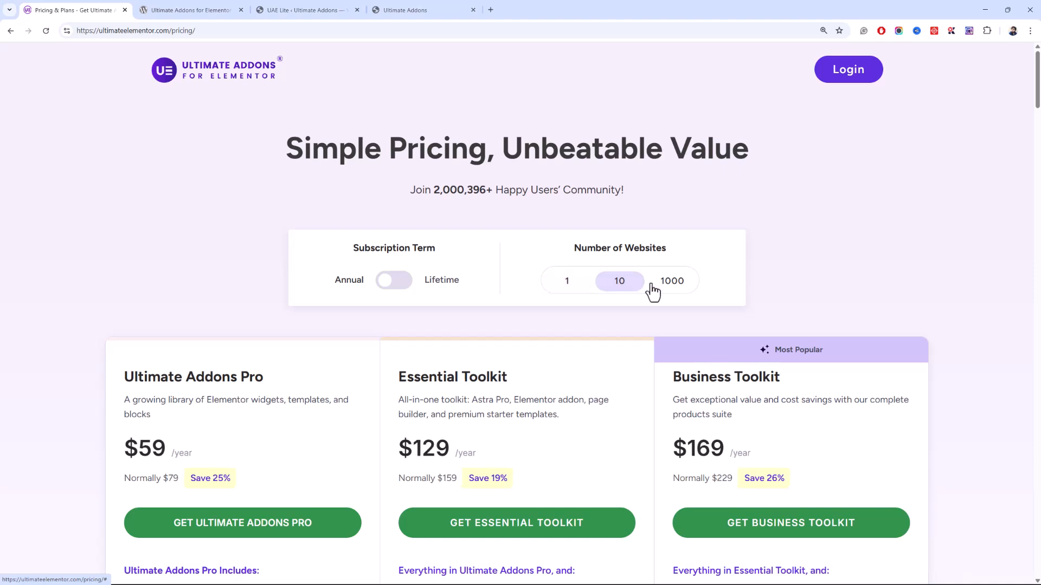
pyautogui.click(662, 286)
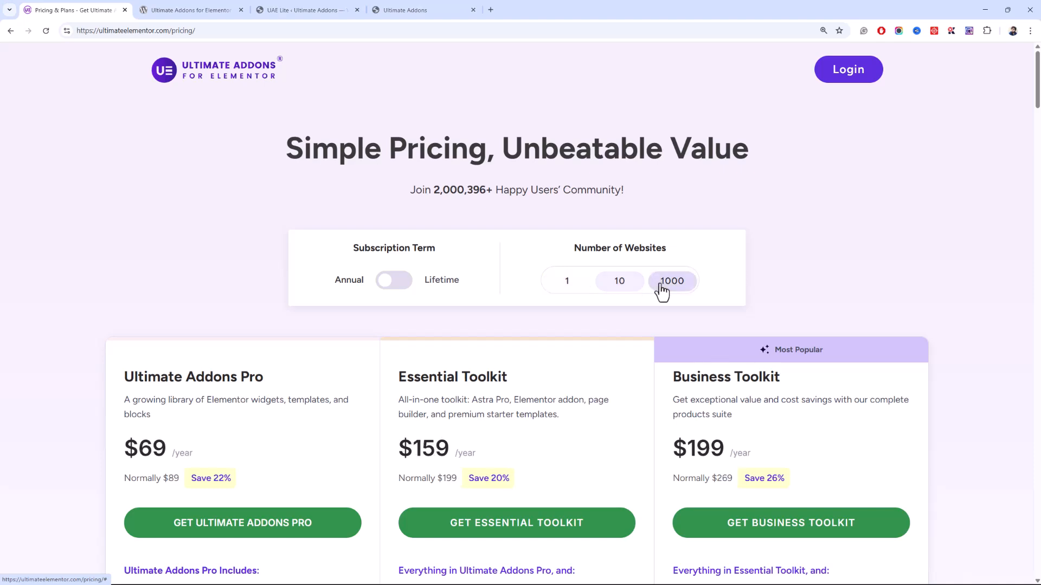
pyautogui.click(557, 288)
# Examine the Essential Toolkit plan for one website, comparing its annual price with the lifetime price.
pyautogui.scroll(-3, 516, 267)
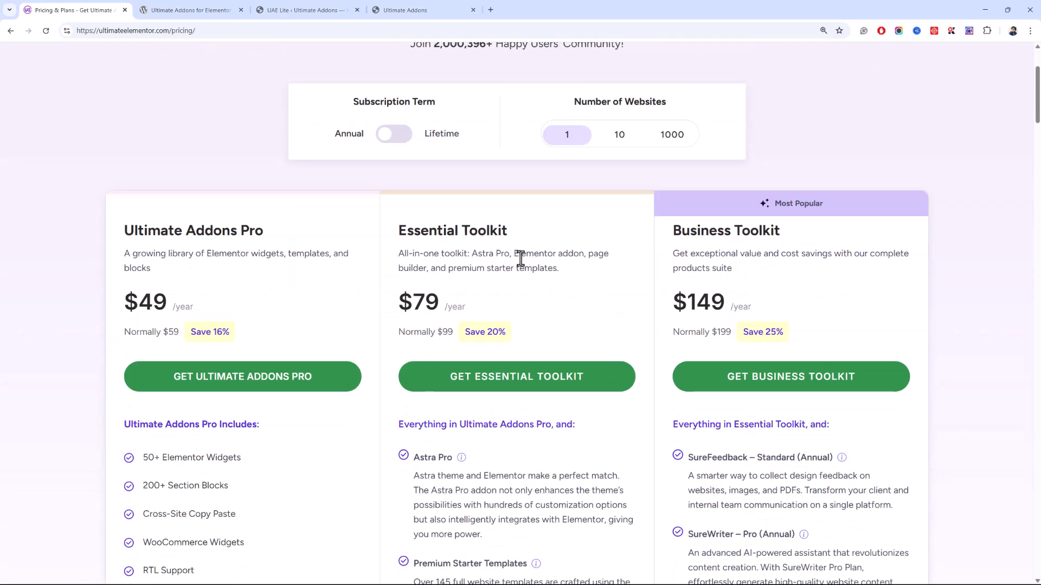
pyautogui.scroll(-3, 520, 259)
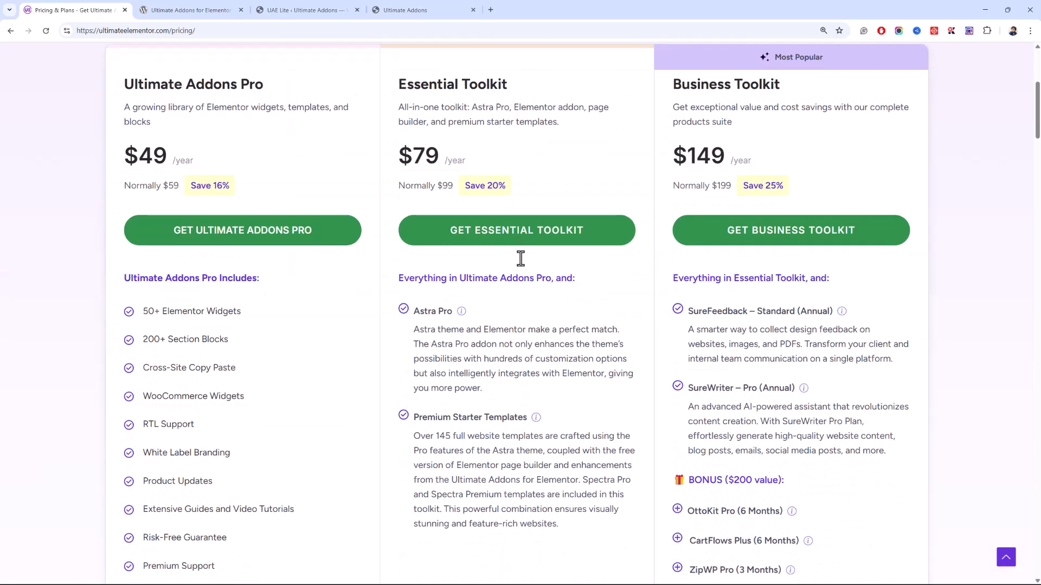
pyautogui.moveTo(516, 95); pyautogui.dragTo(396, 89)
pyautogui.click(413, 154)
pyautogui.scroll(3, 415, 165)
pyautogui.moveTo(442, 304); pyautogui.dragTo(423, 308)
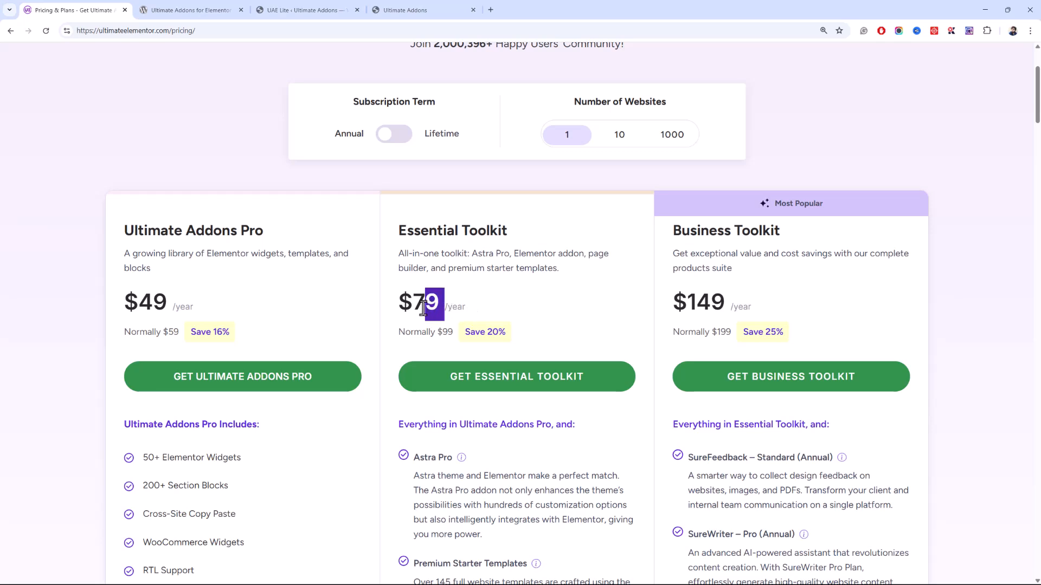
pyautogui.click(393, 140)
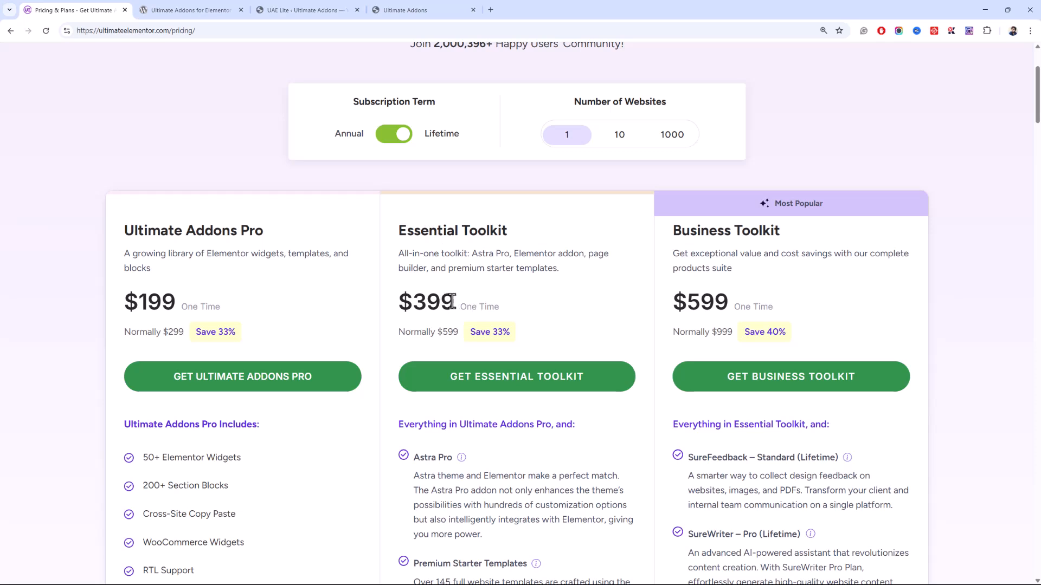
pyautogui.click(386, 140)
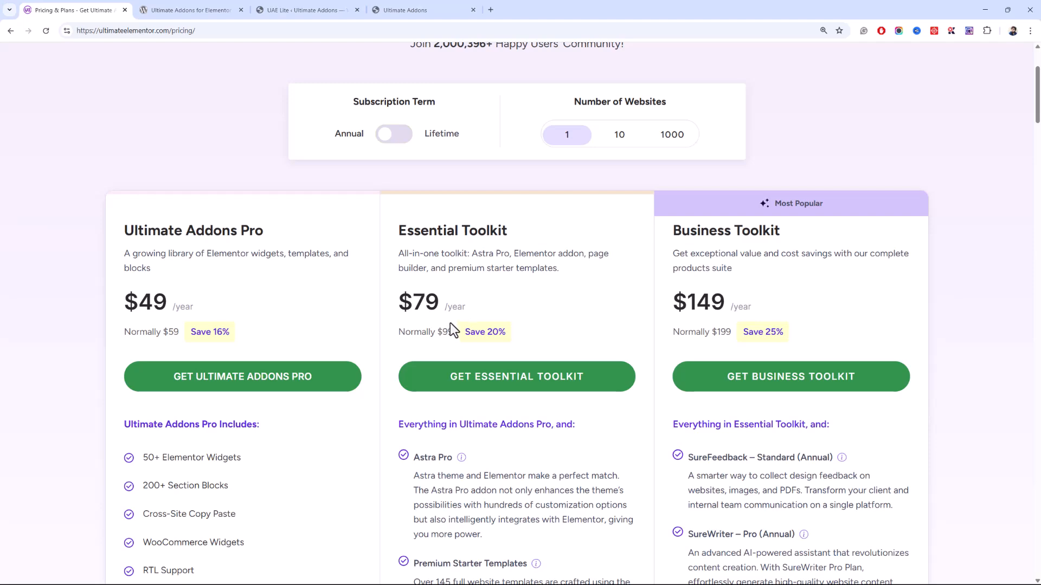
# Read what the annual Essential Toolkit includes, such as Astra Pro and Premium Starter Templates, and check its price.
pyautogui.scroll(-3, 450, 323)
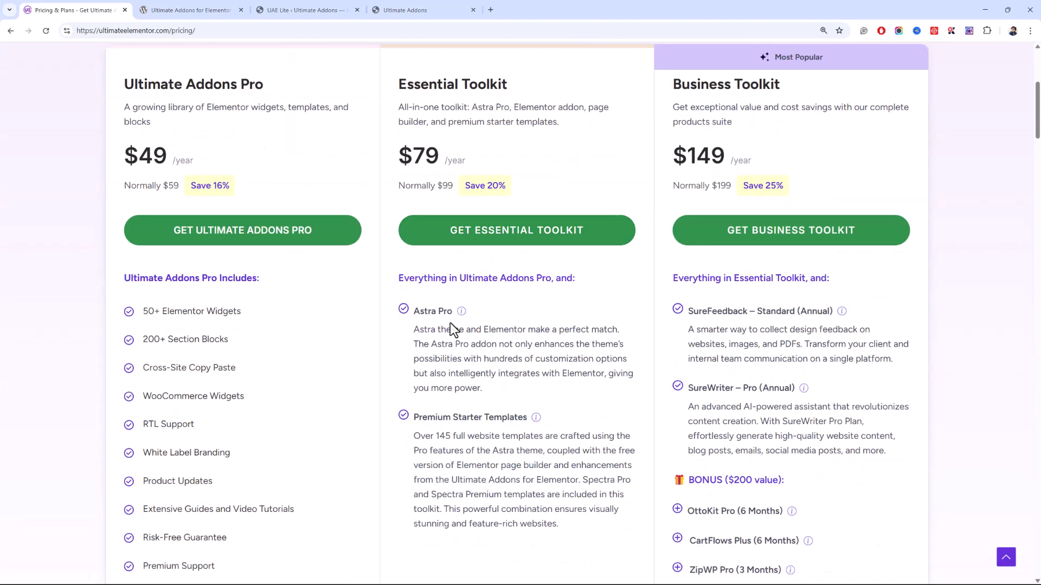
pyautogui.moveTo(511, 87); pyautogui.dragTo(457, 89)
pyautogui.scroll(-3, 467, 162)
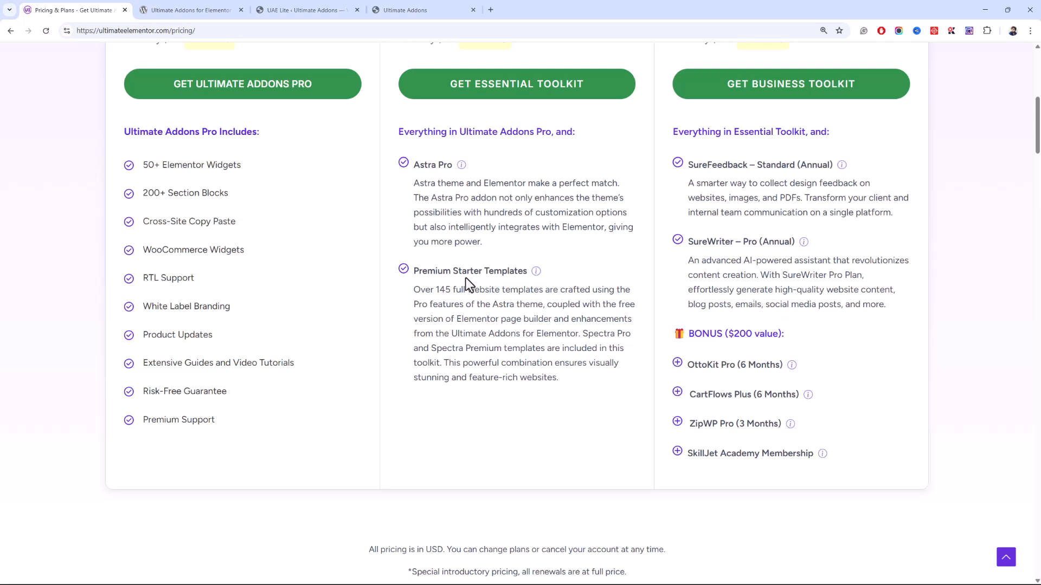
pyautogui.scroll(5, 466, 278)
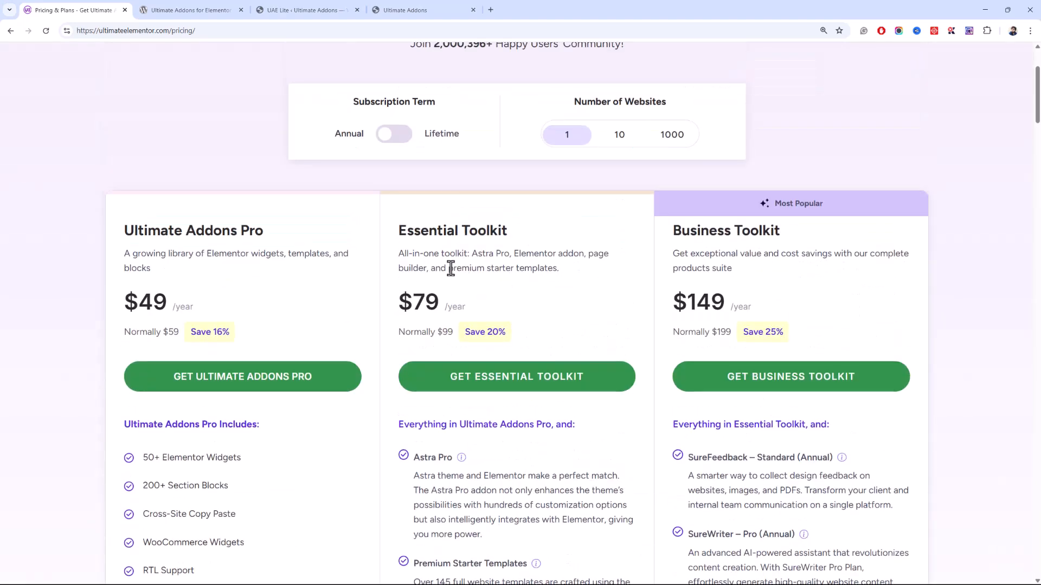
pyautogui.scroll(-3, 424, 325)
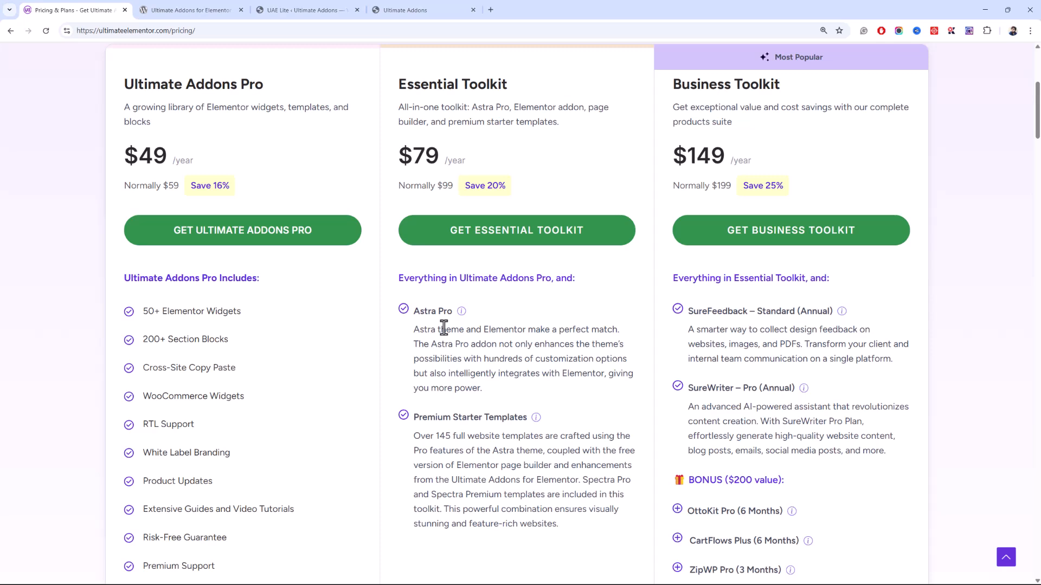
pyautogui.moveTo(456, 158); pyautogui.dragTo(423, 157)
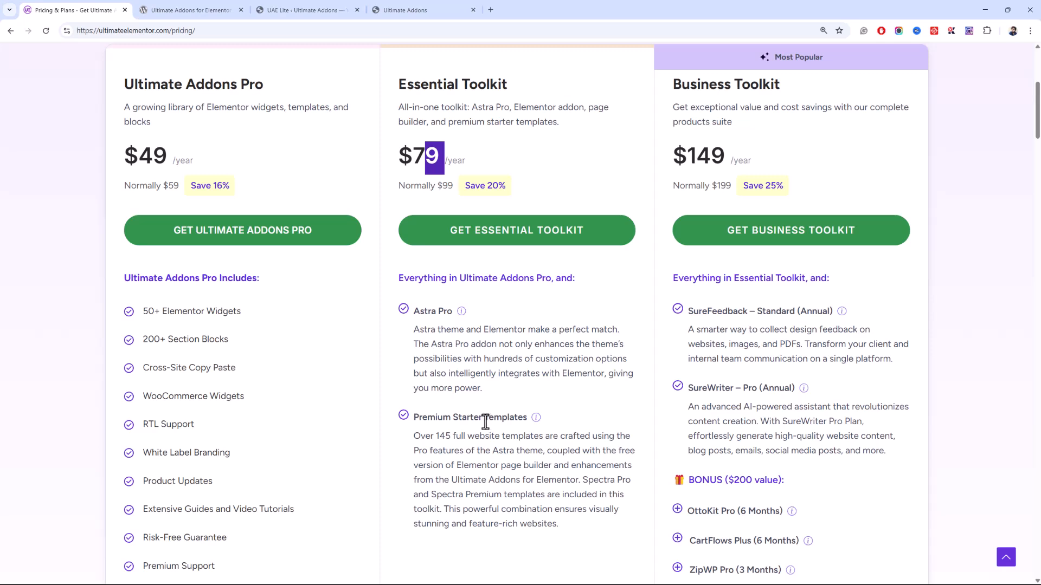
# Compare the Ultimate Addons Pro plan with the Essential Toolkit plan and its included features.
pyautogui.moveTo(289, 96); pyautogui.dragTo(103, 84)
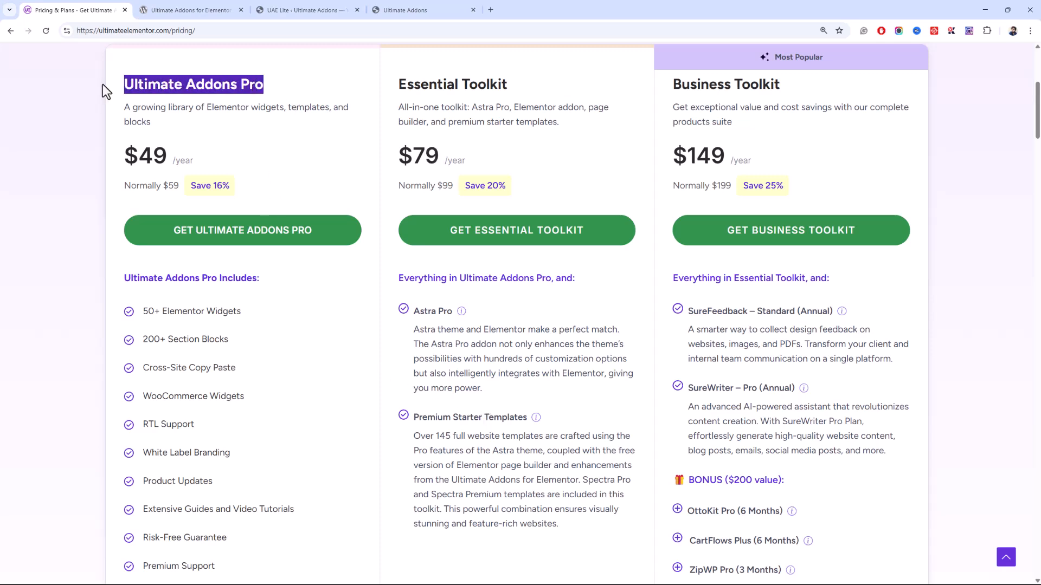
pyautogui.click(225, 101)
pyautogui.scroll(3, 224, 100)
pyautogui.scroll(3, 345, 222)
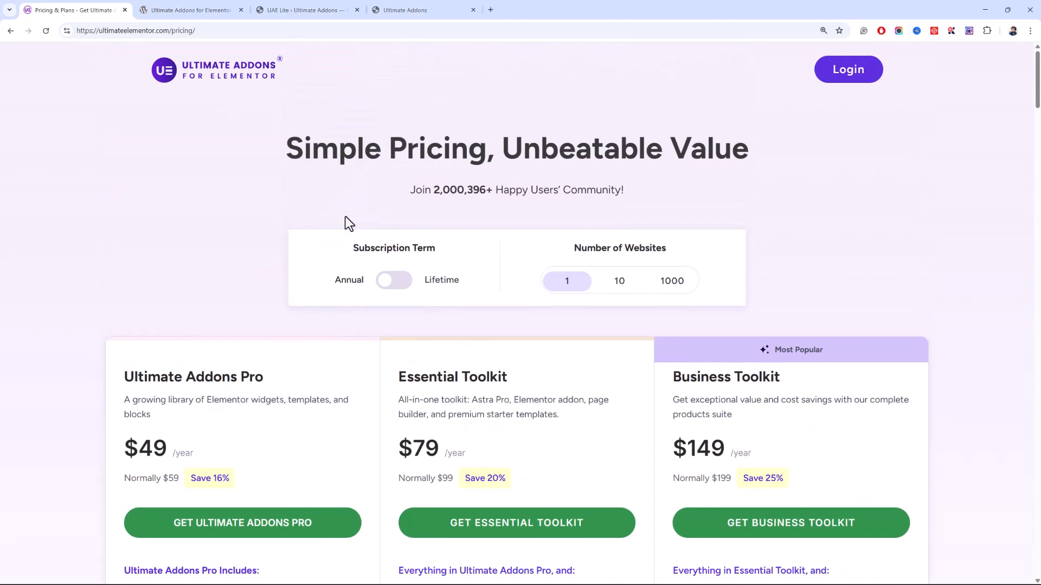
pyautogui.moveTo(512, 382); pyautogui.dragTo(398, 378)
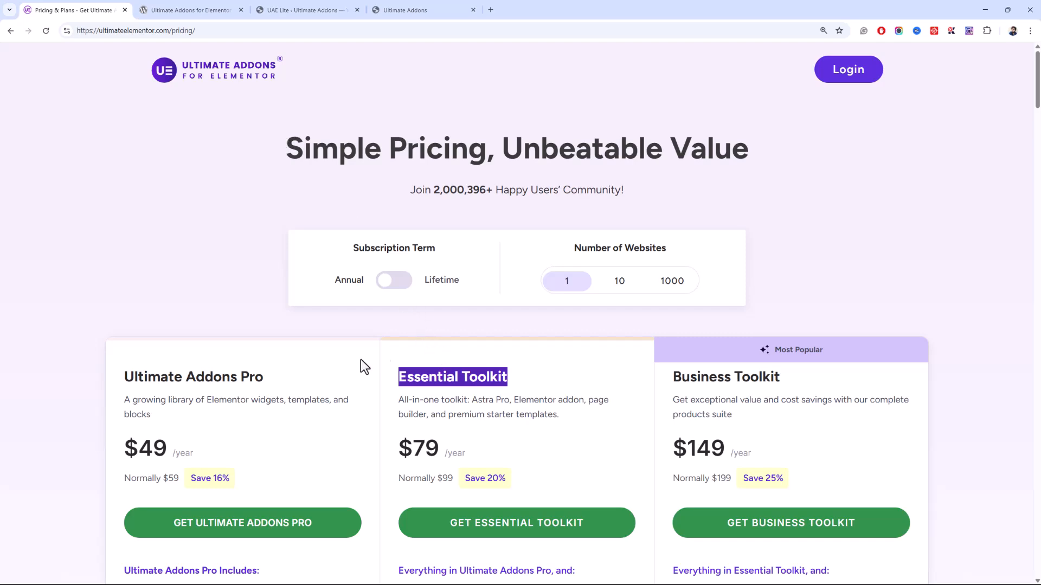
pyautogui.scroll(-3, 289, 371)
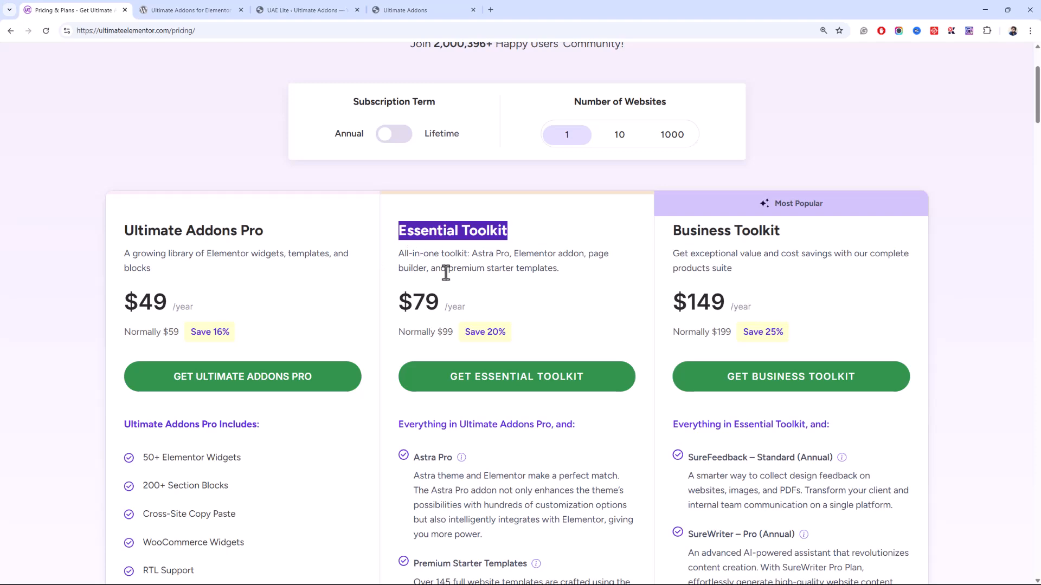
pyautogui.scroll(-3, 446, 272)
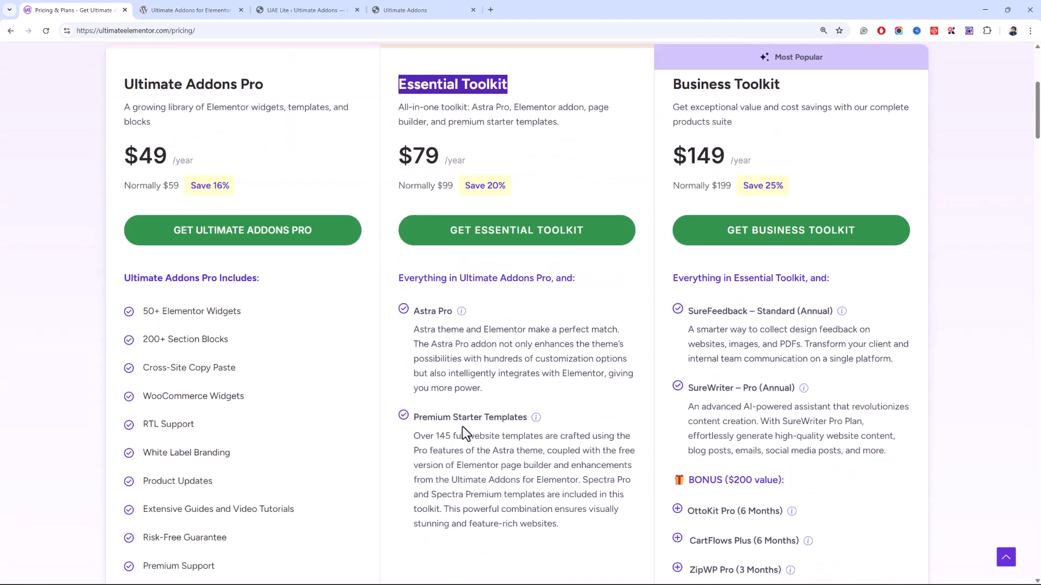
pyautogui.scroll(6, 463, 427)
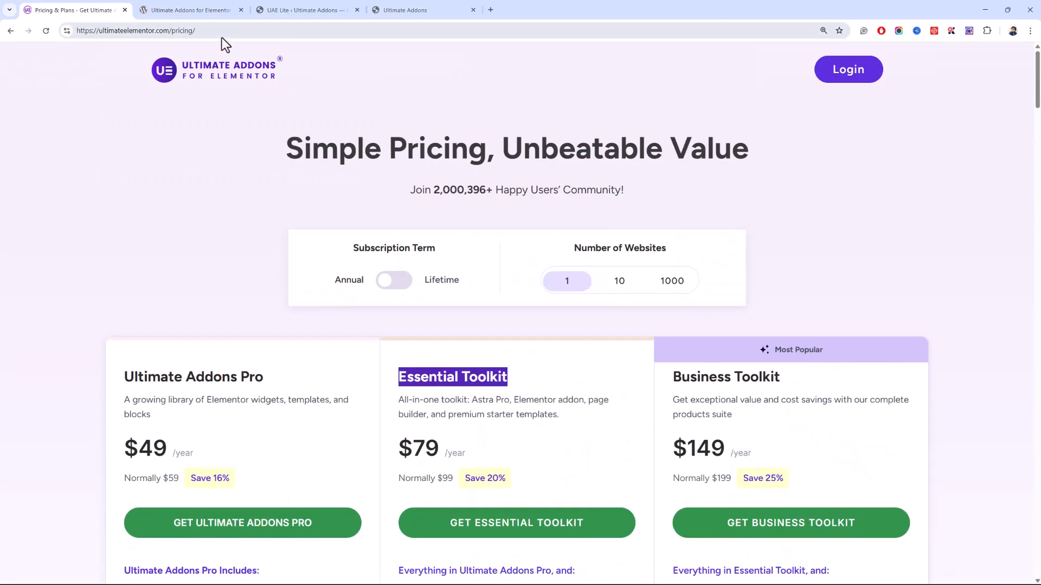
# Download Ultimate Addons for Elementor Pro 1.39.9 and Premium Starter Templates 4.4.31 from the Brainstorm Force store account.
pyautogui.click(231, 31)
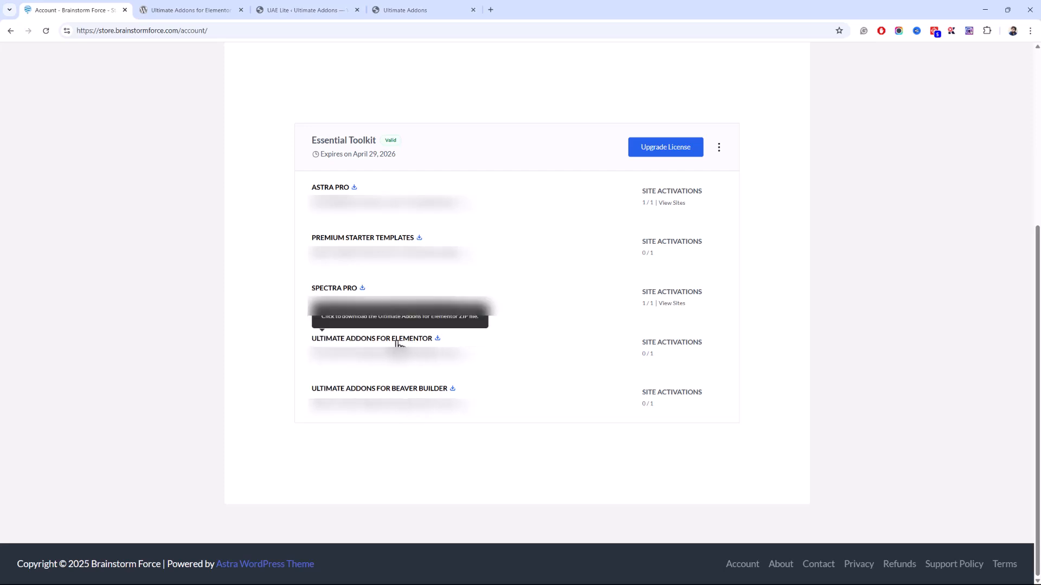
pyautogui.click(437, 340)
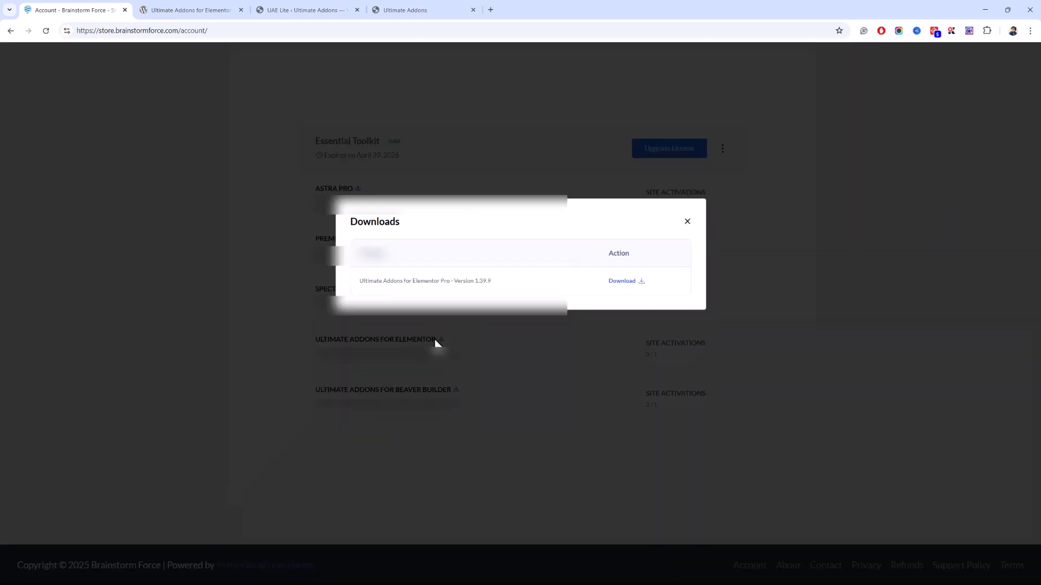
pyautogui.click(619, 281)
pyautogui.click(687, 222)
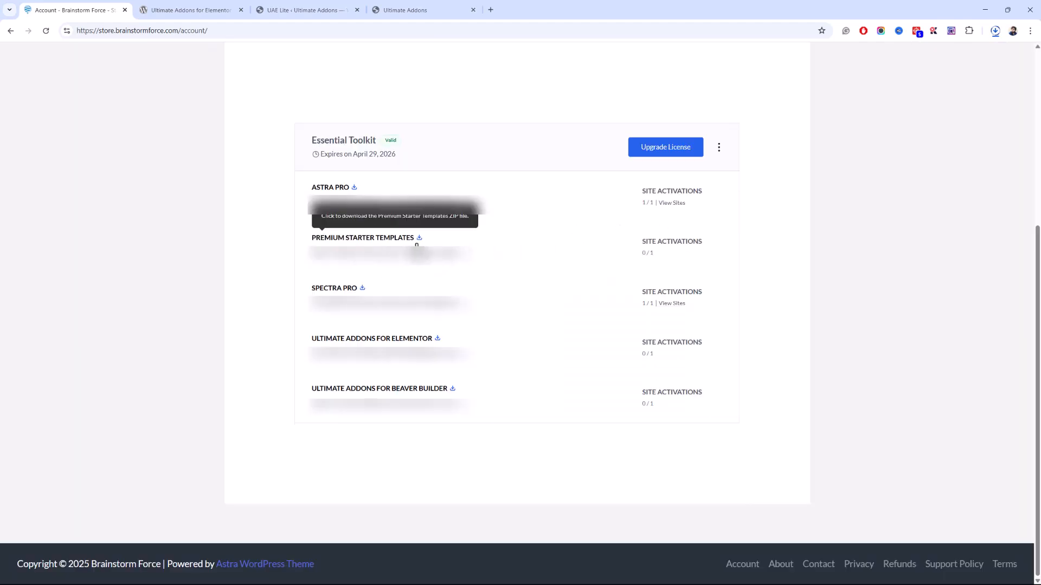
pyautogui.click(419, 239)
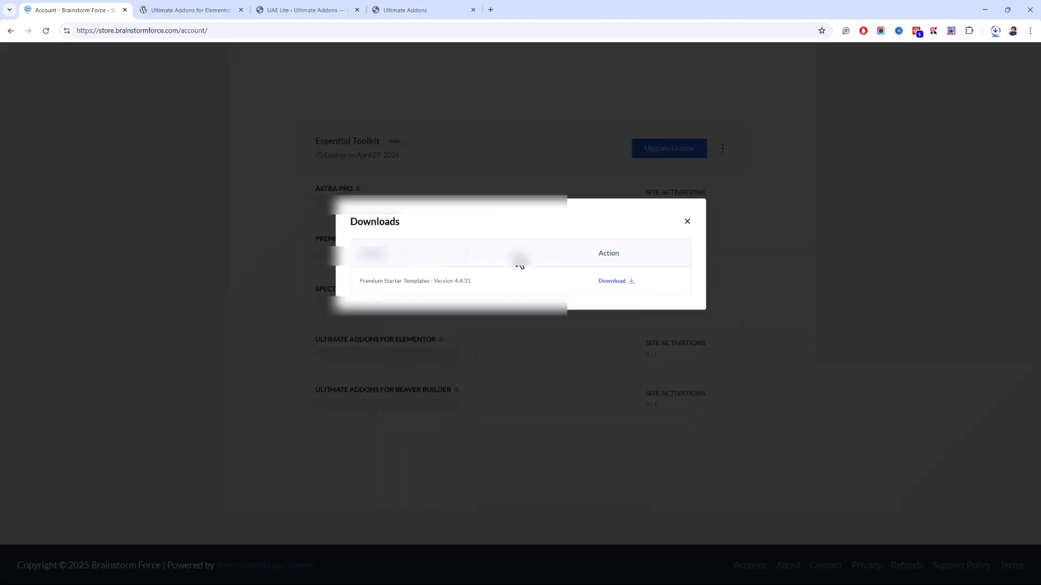
pyautogui.click(623, 281)
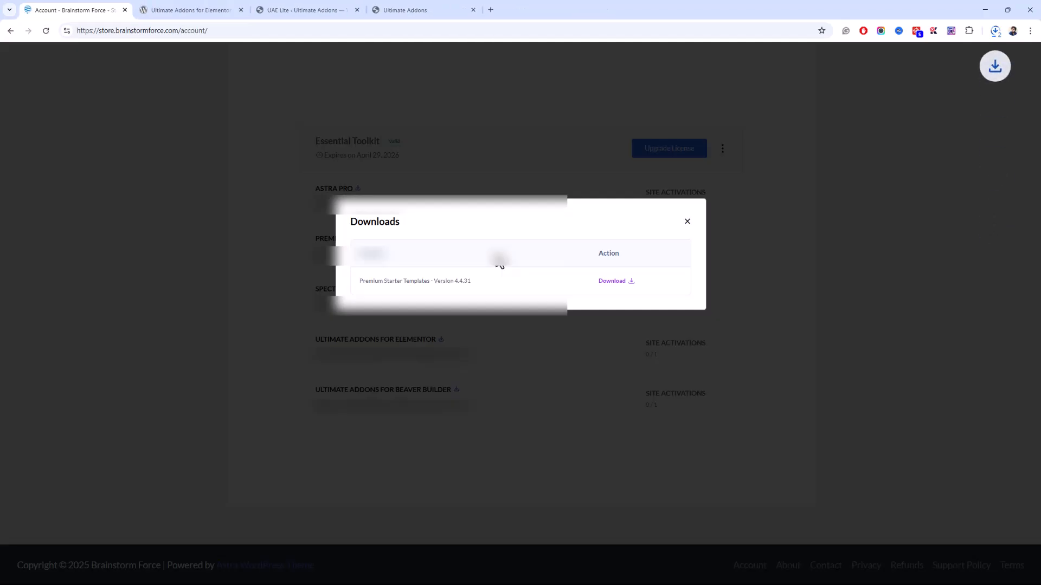
# Upload the downloaded ultimate-elementor-1.39.9.zip to the WordPress site, then install and activate the plugin.
pyautogui.click(320, 10)
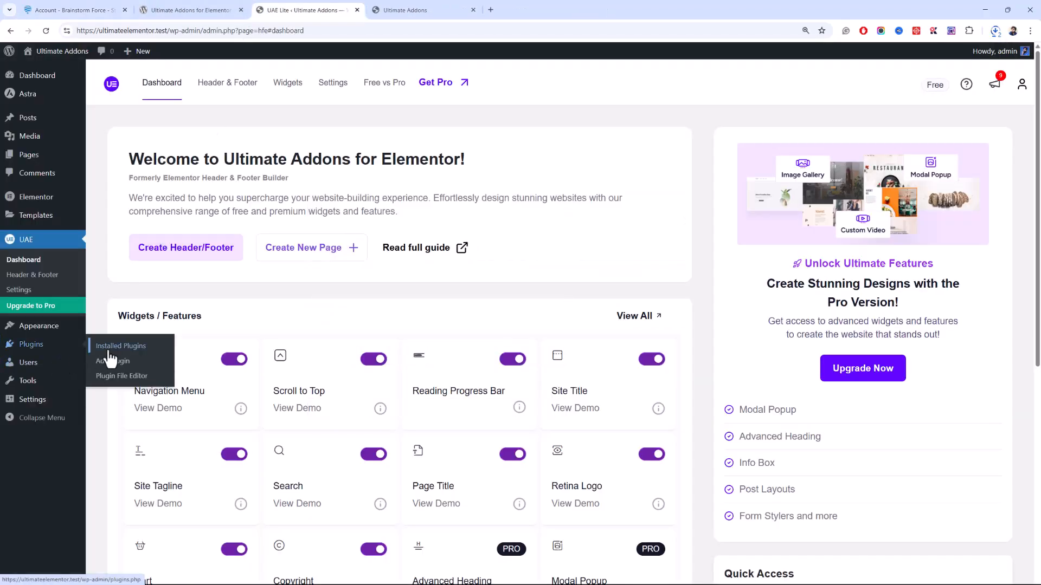
pyautogui.click(115, 366)
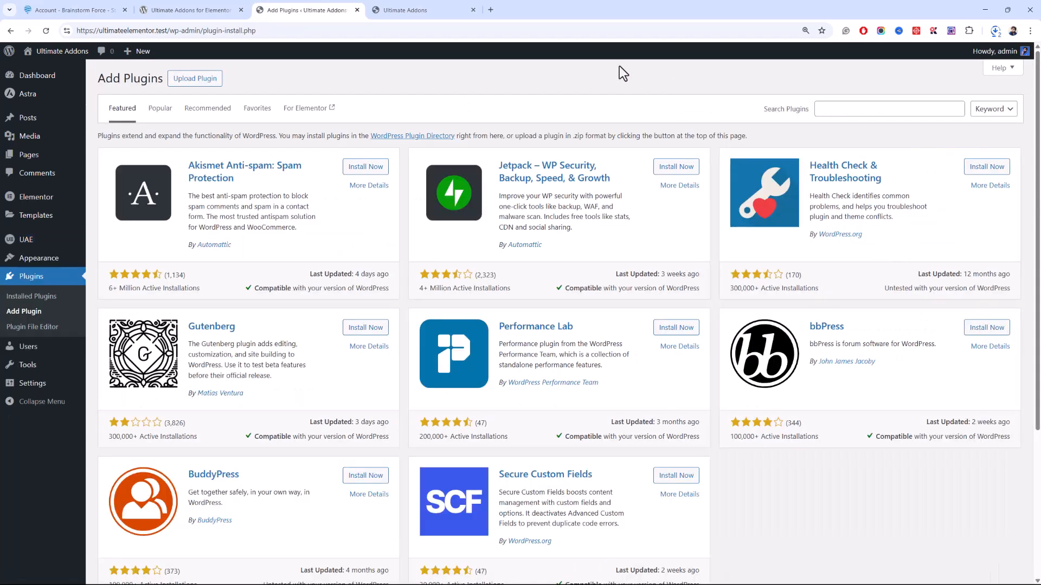
pyautogui.click(220, 80)
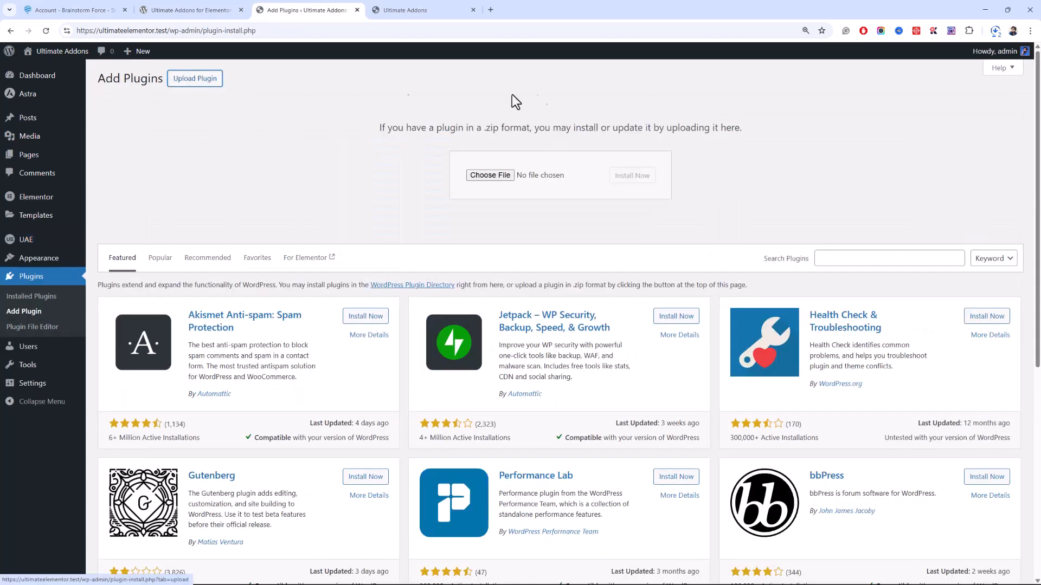
pyautogui.click(995, 30)
pyautogui.moveTo(922, 80); pyautogui.dragTo(521, 183)
pyautogui.click(622, 179)
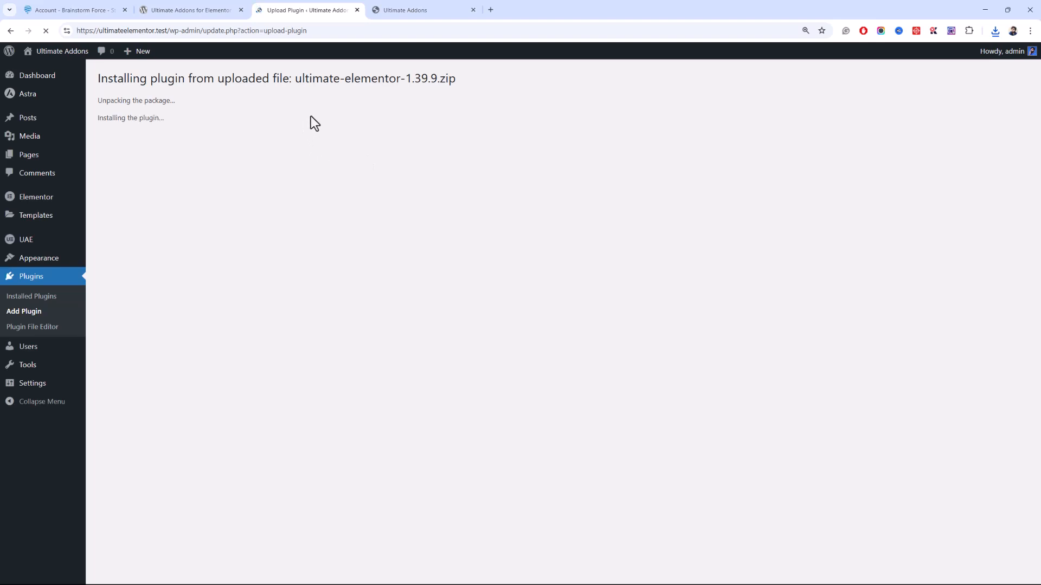
pyautogui.moveTo(202, 309); pyautogui.dragTo(162, 264)
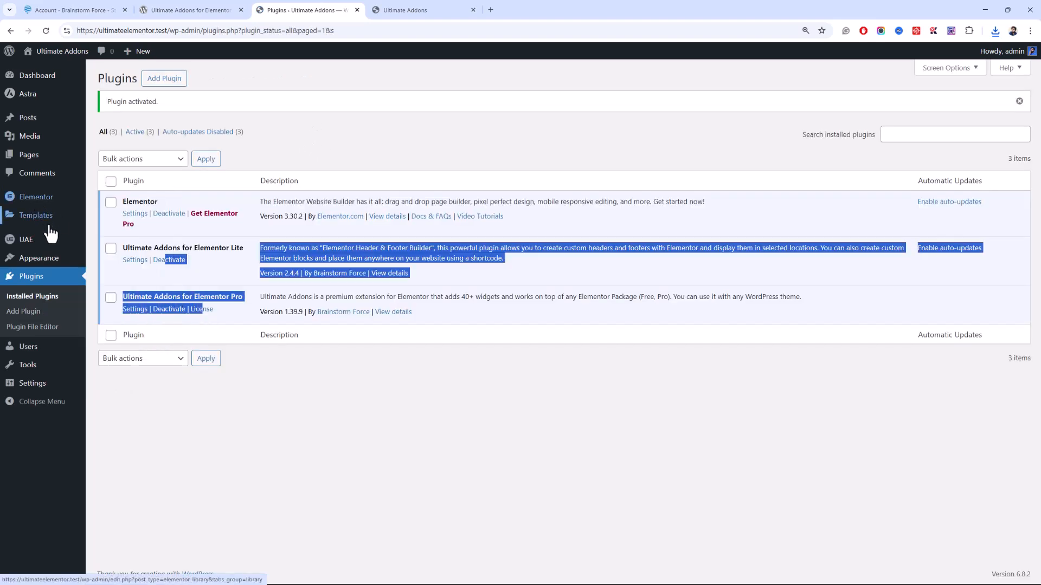
# Activate the Ultimate Addons for Elementor Pro license in the UAE settings with the license key copied from the store account.
pyautogui.moveTo(66, 241)
pyautogui.click(139, 286)
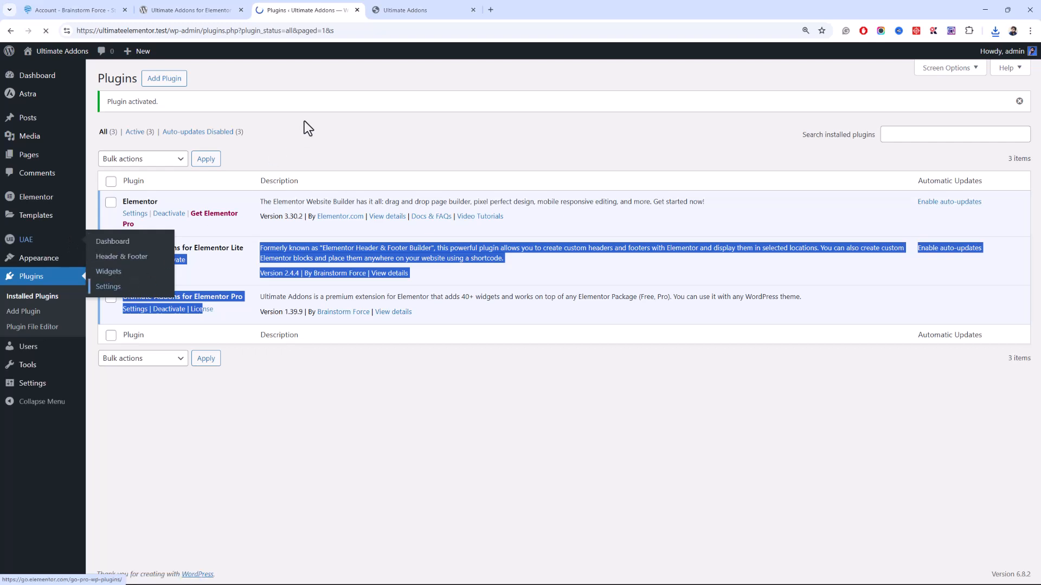
pyautogui.click(318, 95)
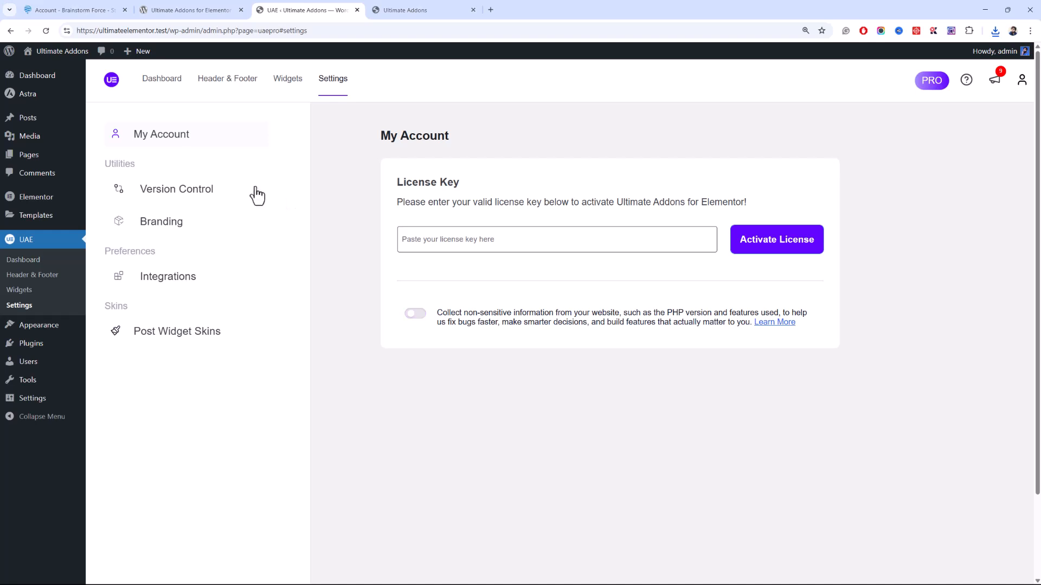
pyautogui.click(99, 11)
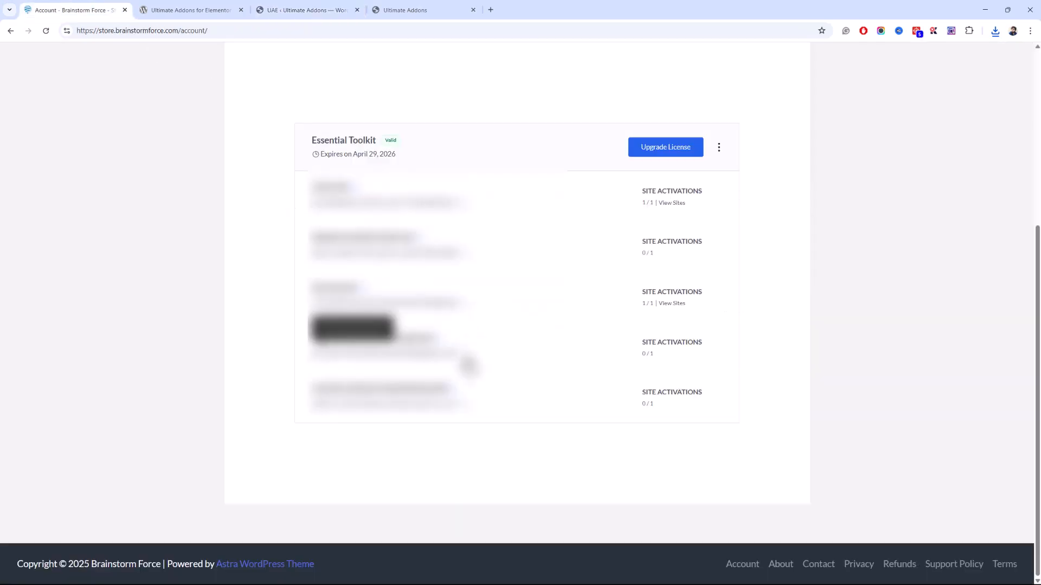
pyautogui.click(286, 9)
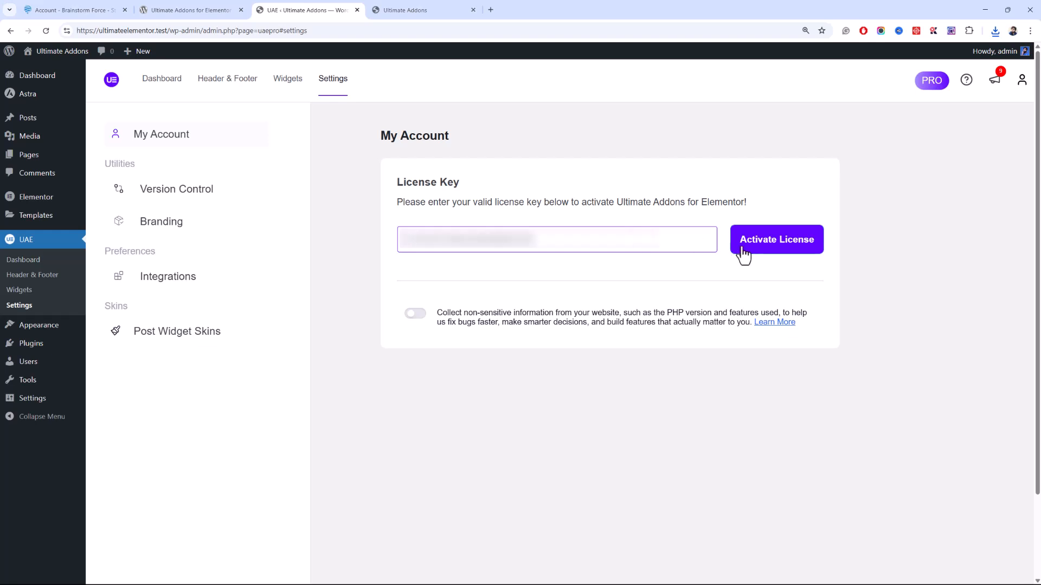
pyautogui.click(769, 251)
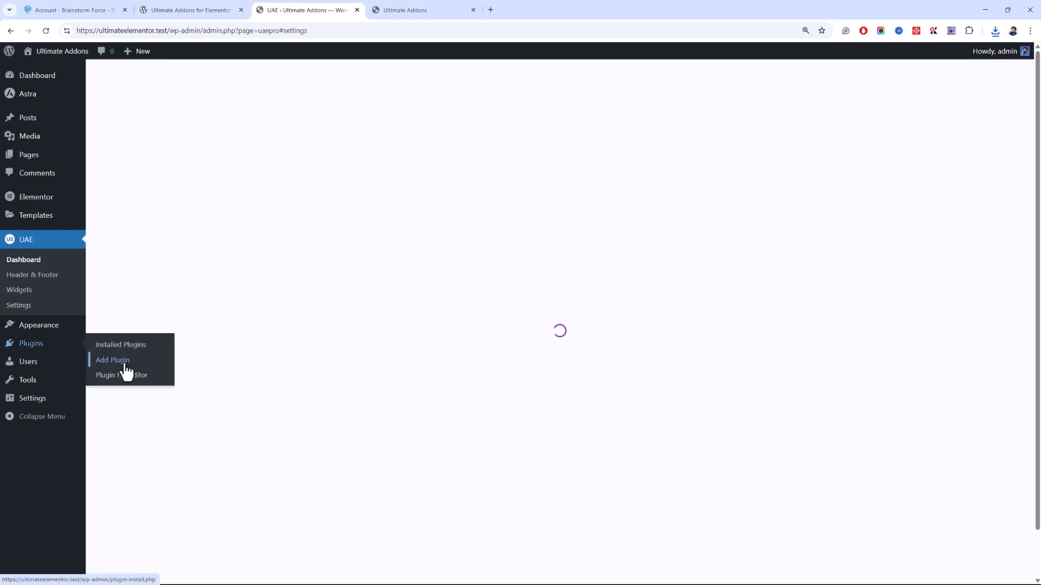
# Install and activate Premium Starter Templates from the downloaded astra-premium-sites-4.4.31.zip, and exit its website-building wizard.
pyautogui.click(95, 358)
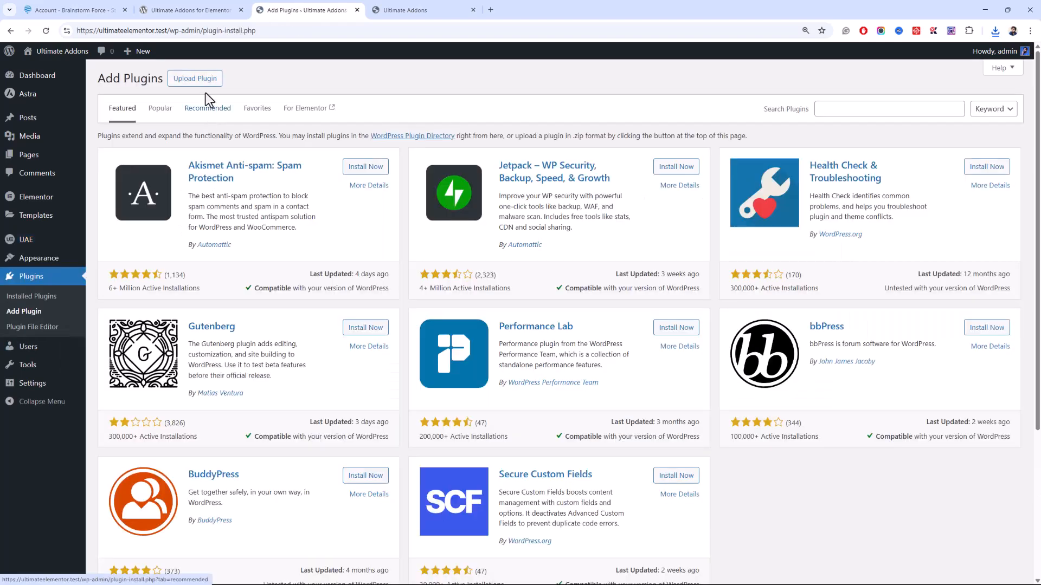
pyautogui.click(214, 80)
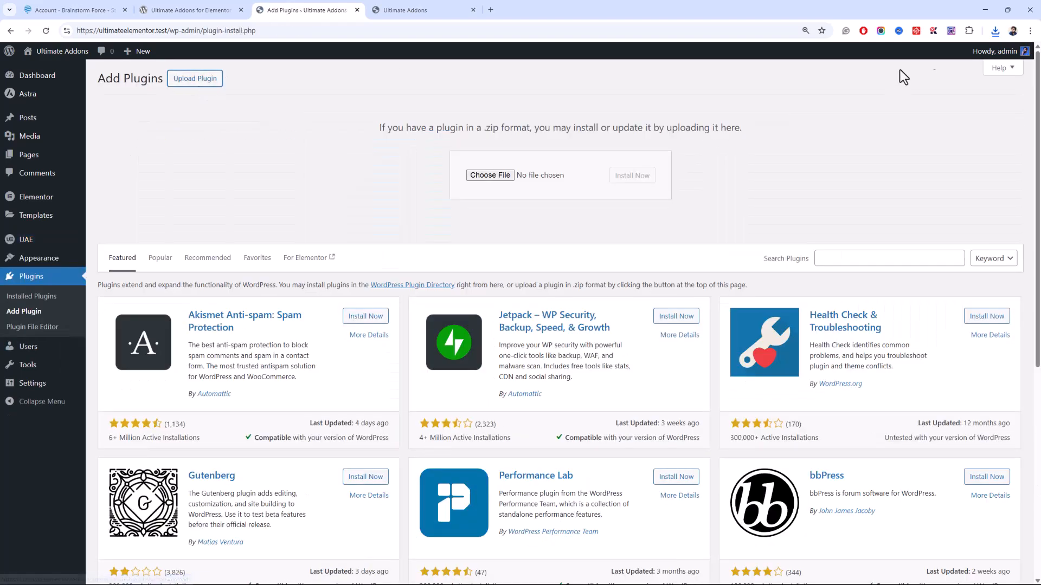
pyautogui.click(994, 31)
pyautogui.moveTo(941, 69); pyautogui.dragTo(503, 177)
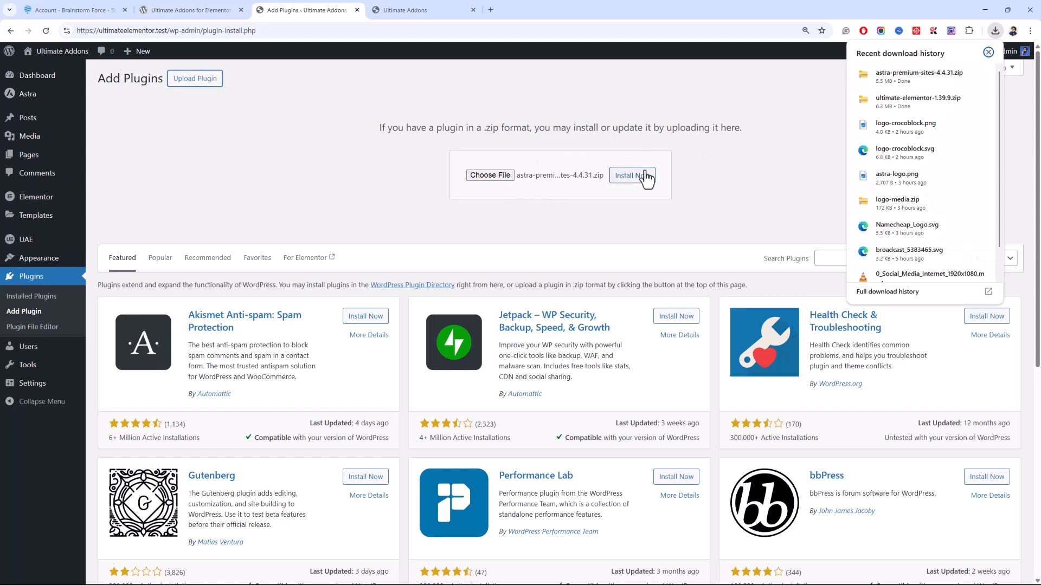
pyautogui.click(633, 175)
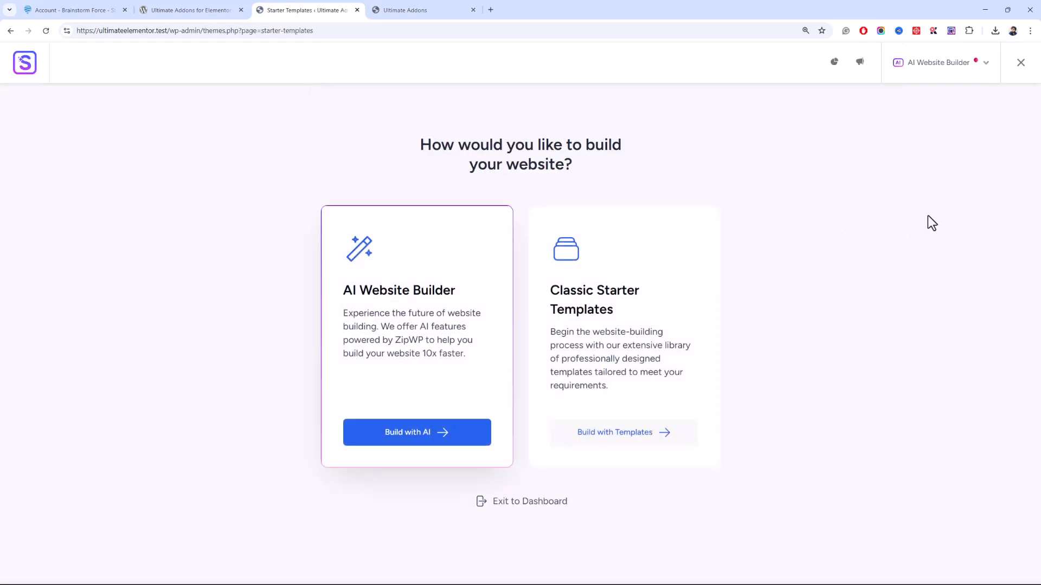
pyautogui.click(1013, 77)
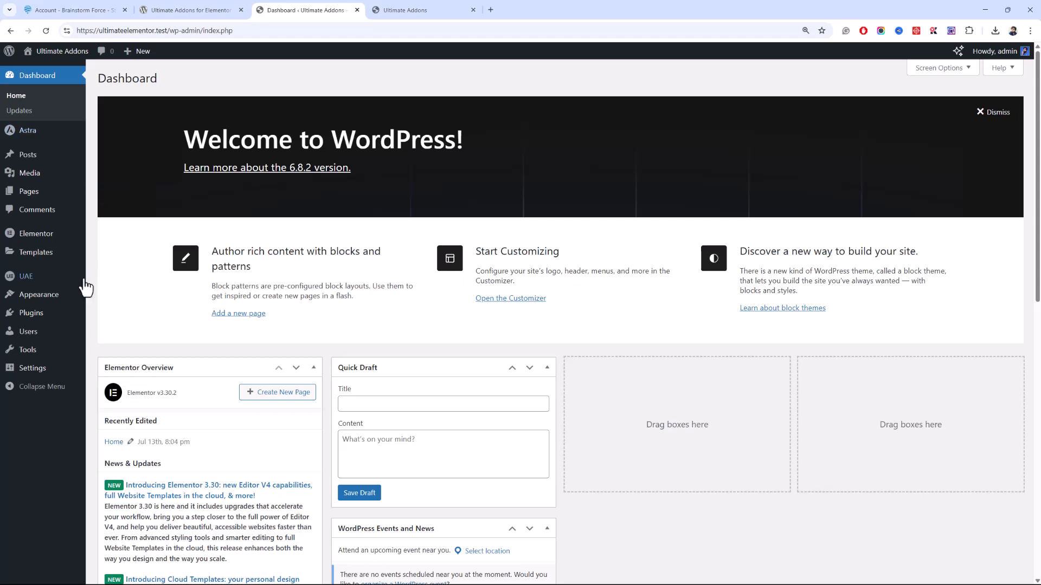
# Activate the Premium Starter Templates license with the license key copied from the store account.
pyautogui.moveTo(79, 286)
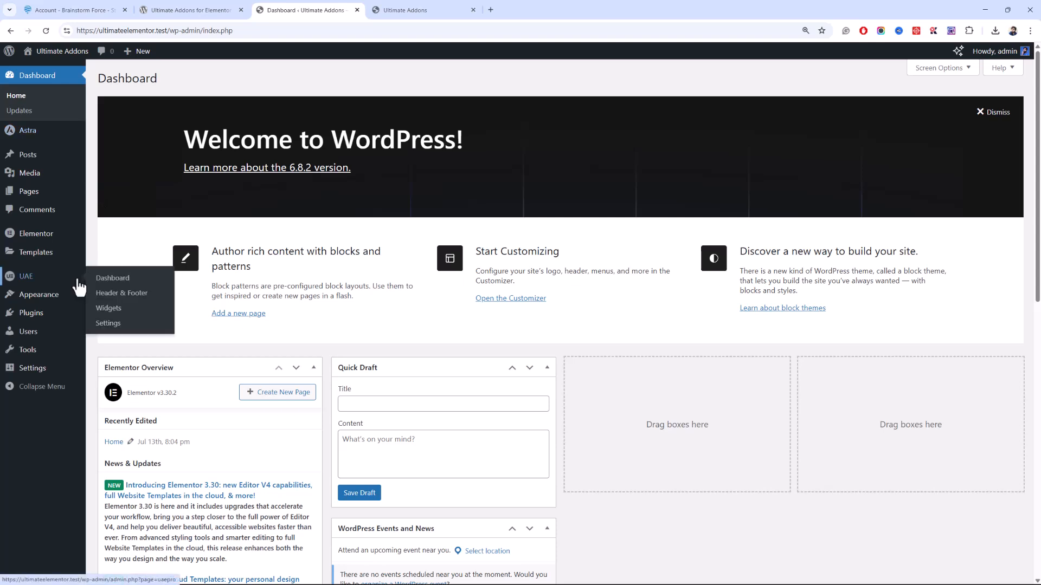
pyautogui.click(58, 197)
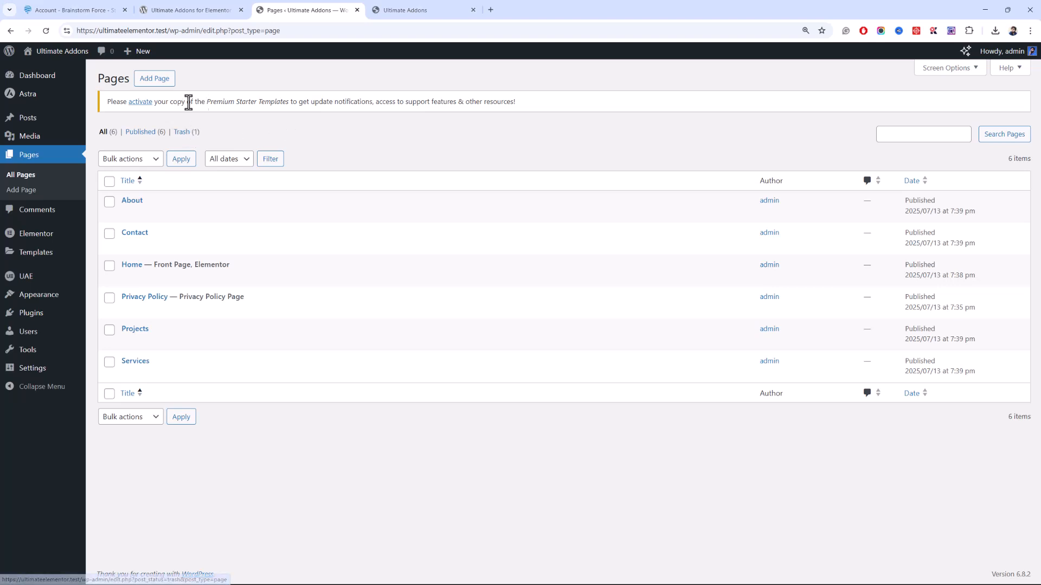
pyautogui.click(150, 104)
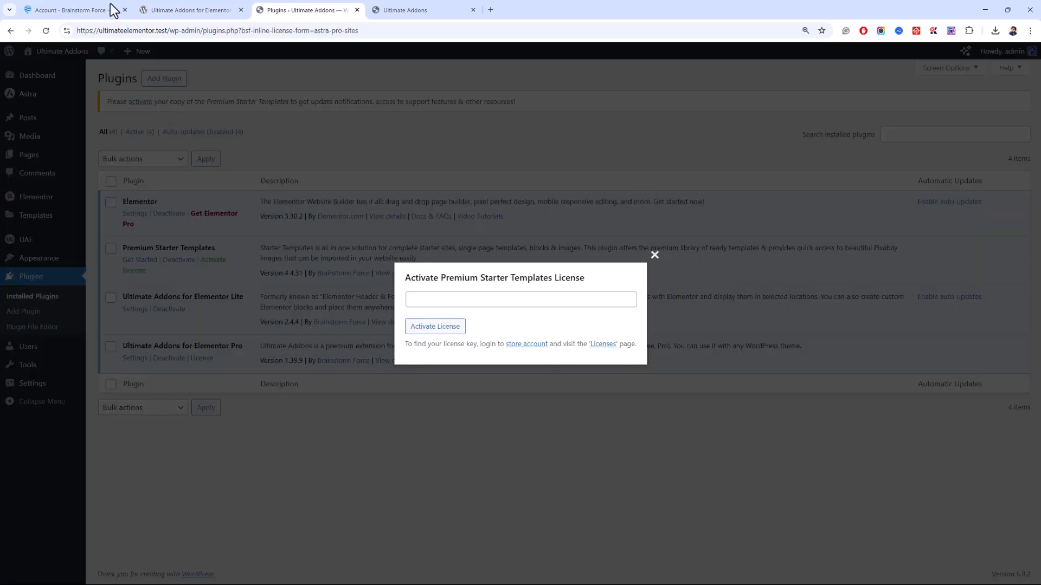
pyautogui.click(87, 7)
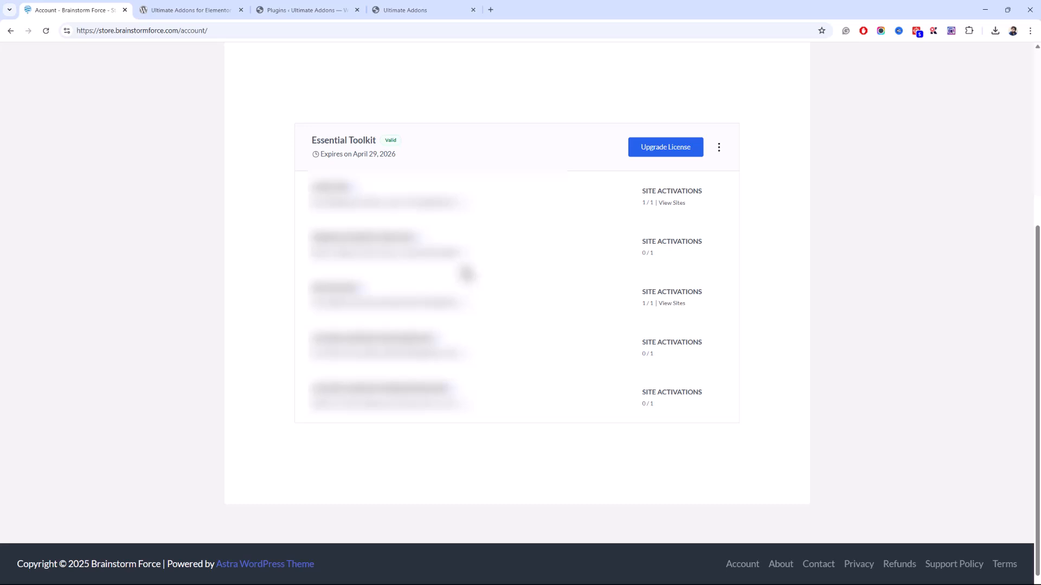
pyautogui.click(297, 9)
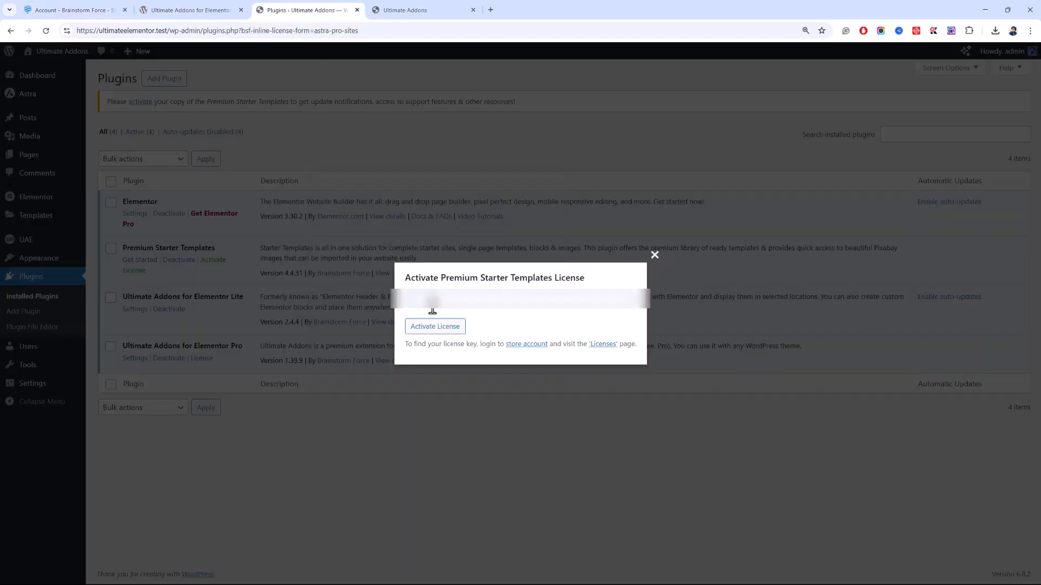
pyautogui.hotkey('ctrl', 'v')
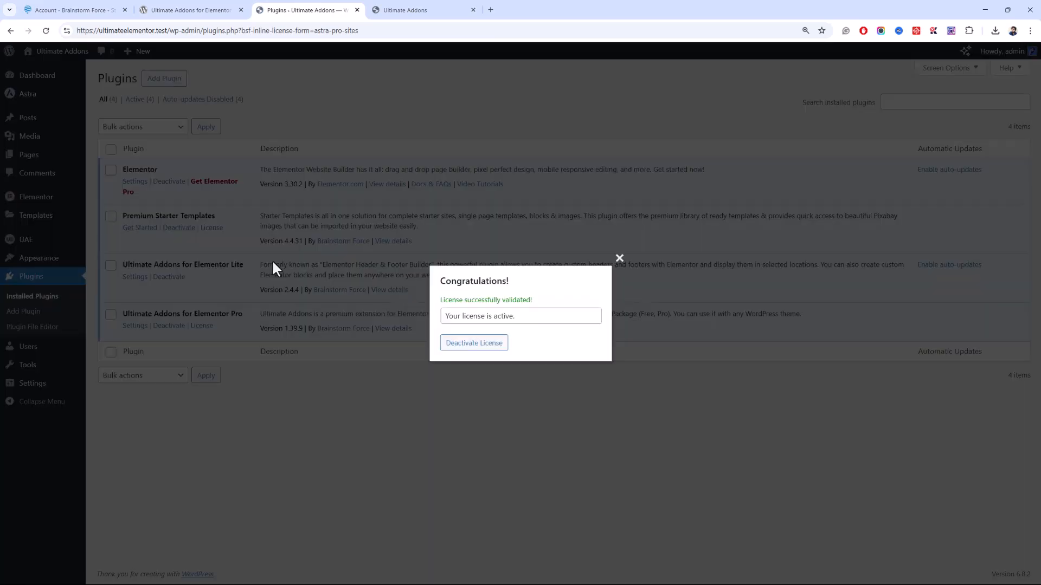
pyautogui.click(620, 257)
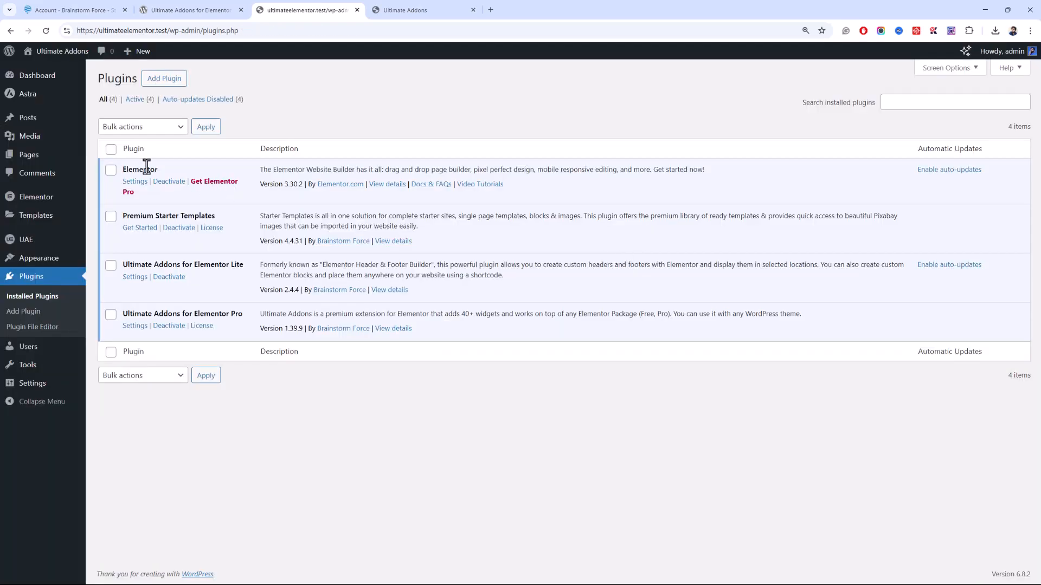
# Open the Home page in the Elementor editor in a new browser tab and bring up the Starter Templates library.
pyautogui.click(48, 158)
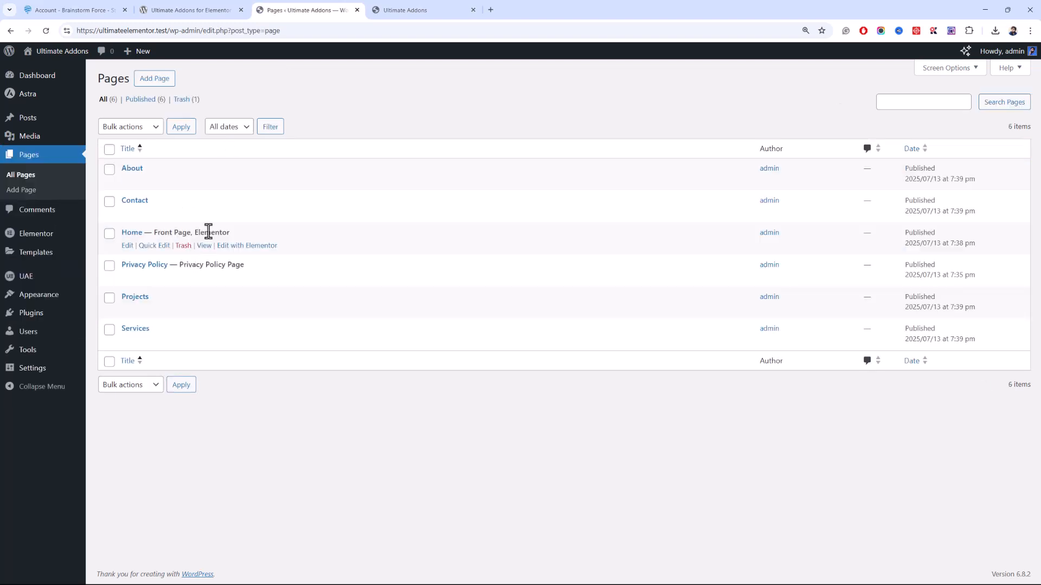
pyautogui.keyDown('ctrl'); pyautogui.click(233, 247); pyautogui.keyUp('ctrl')
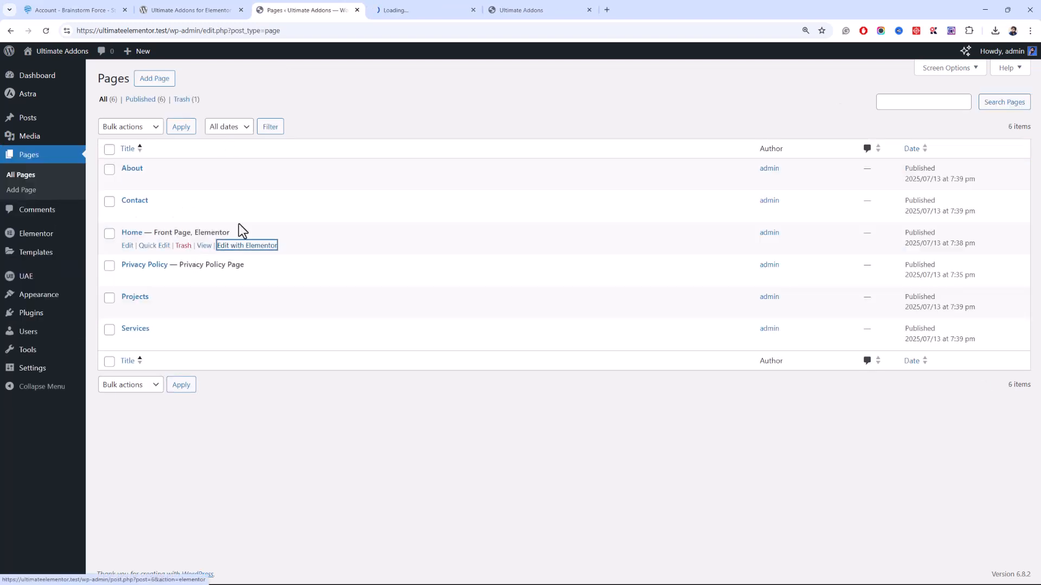
pyautogui.click(402, 1)
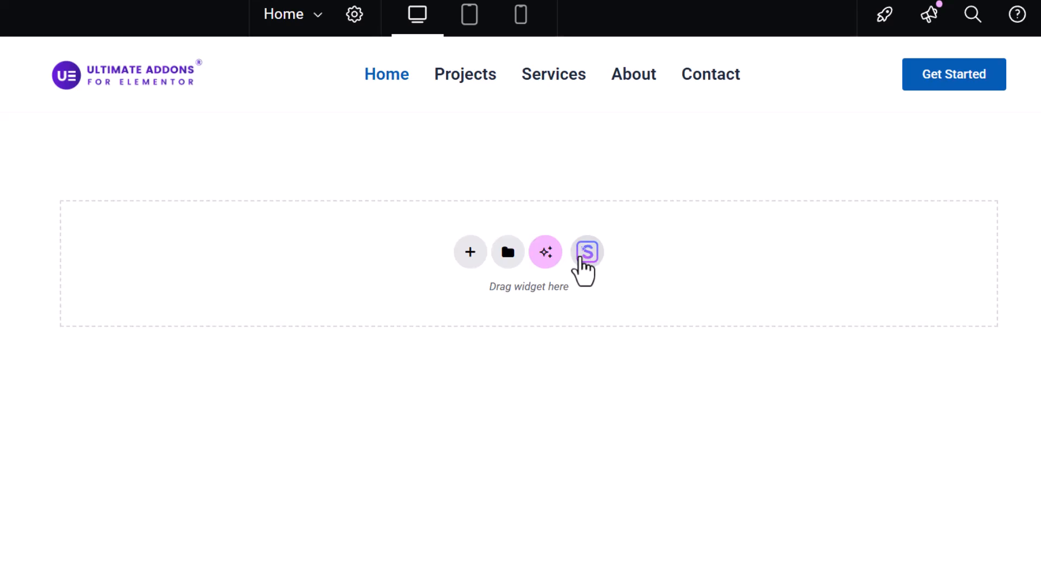
pyautogui.click(584, 254)
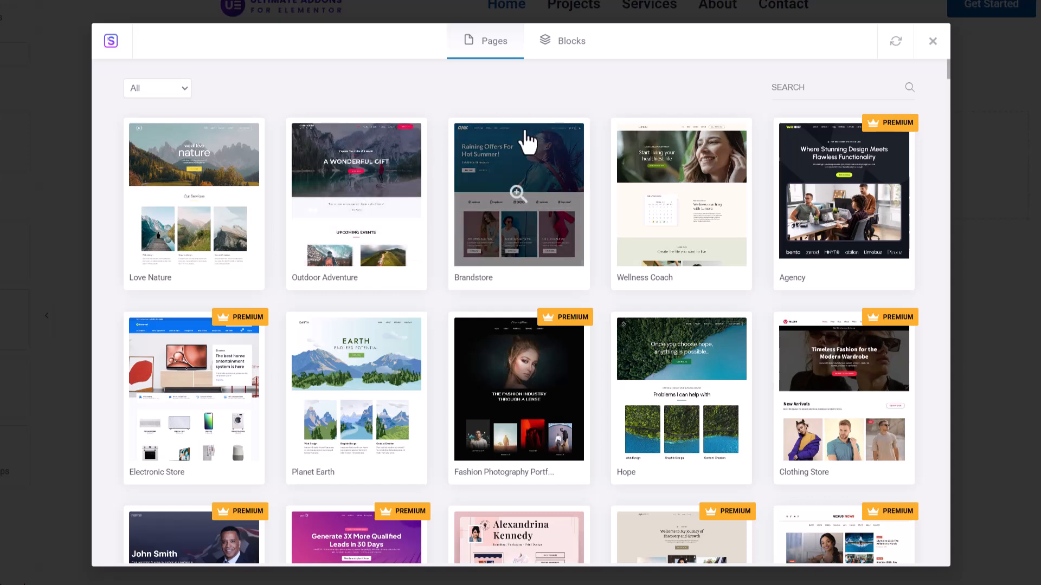
# Filter the library's blocks by Hero and import the dark centered hero with two call-to-action buttons and the hiker video image.
pyautogui.click(554, 44)
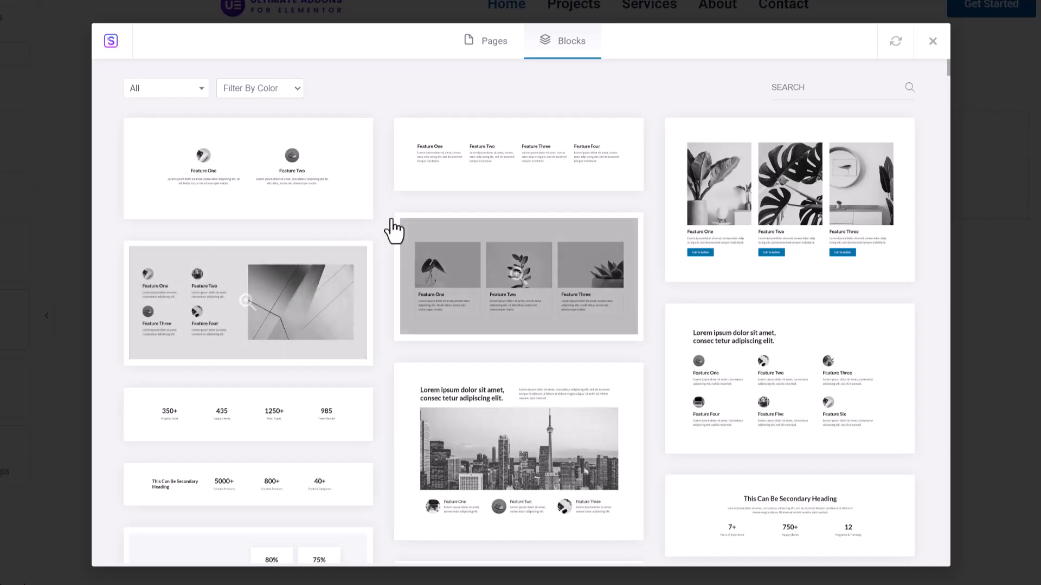
pyautogui.scroll(-10, 391, 226)
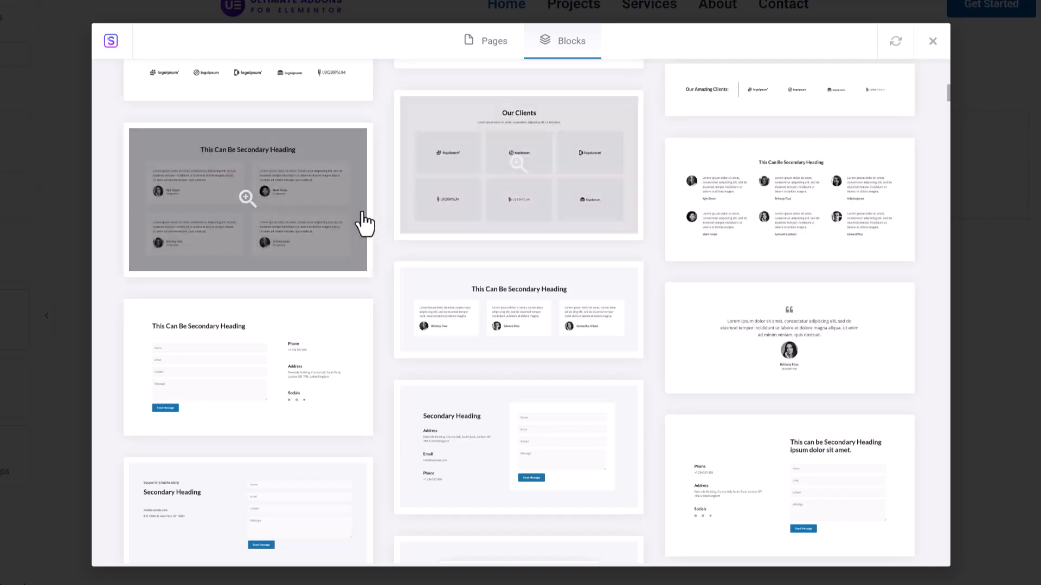
pyautogui.scroll(10, 360, 226)
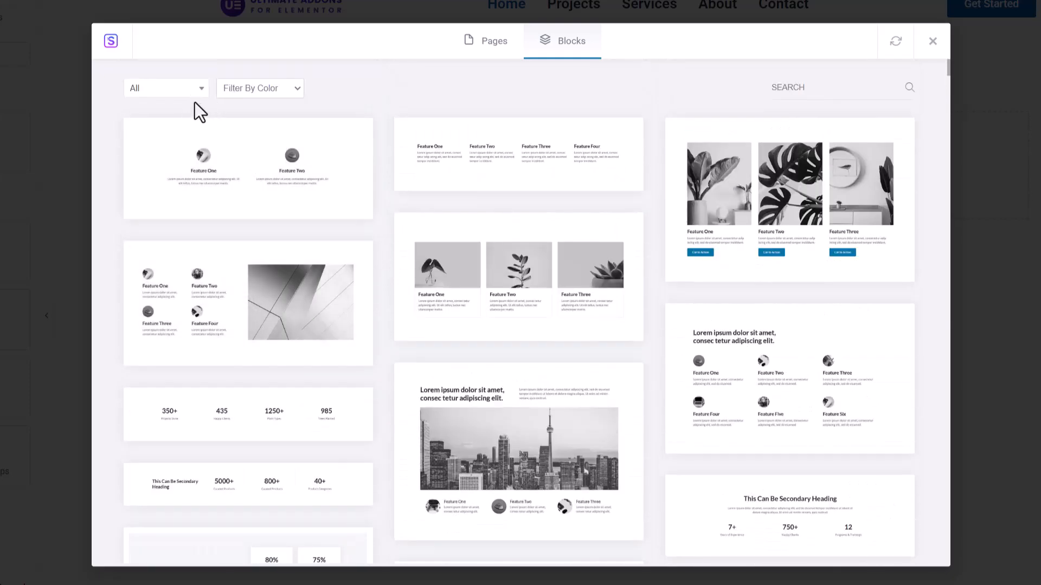
pyautogui.click(194, 92)
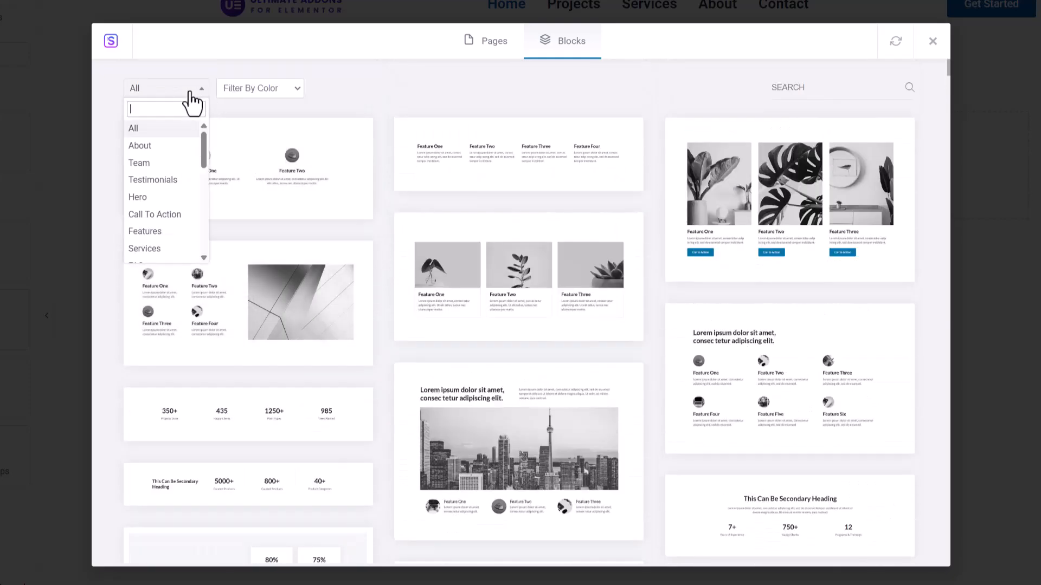
pyautogui.click(163, 198)
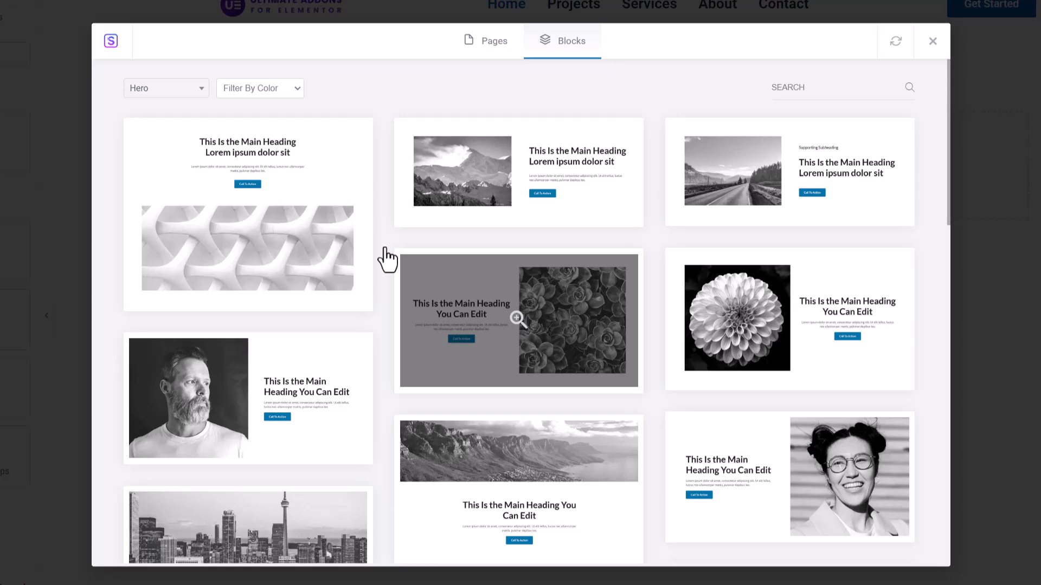
pyautogui.scroll(-3, 386, 259)
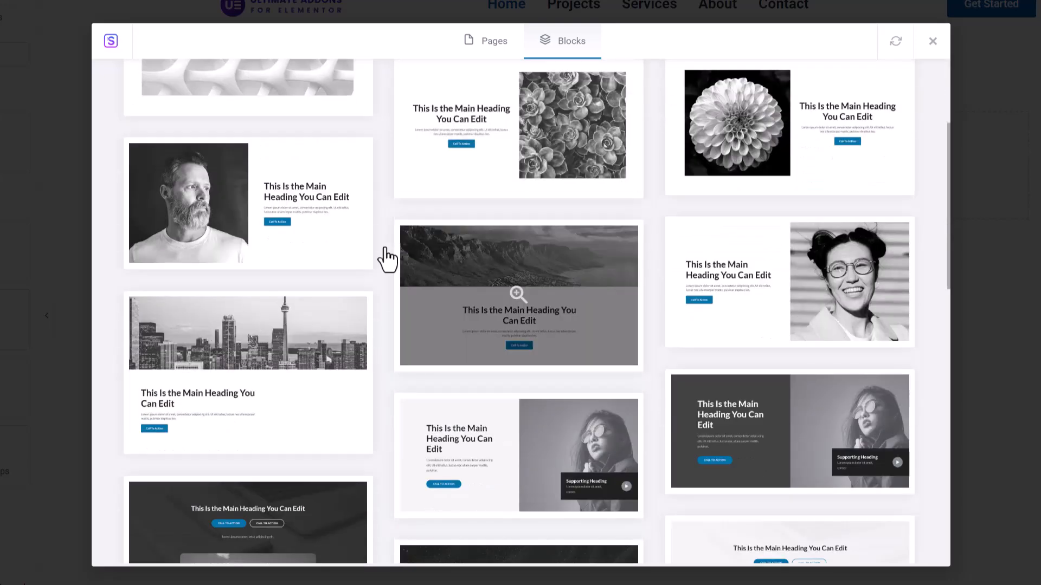
pyautogui.scroll(-6, 386, 259)
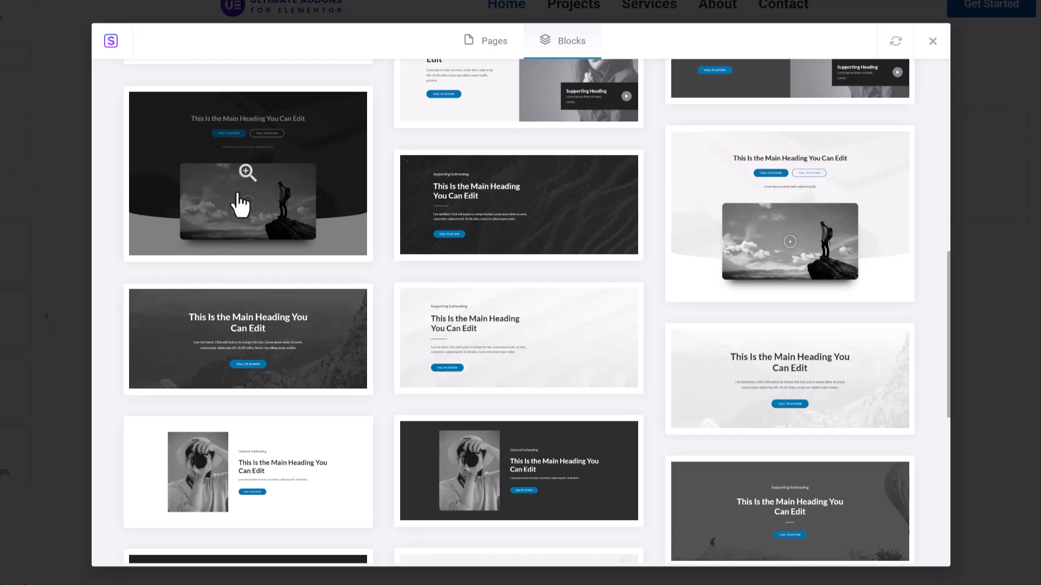
pyautogui.click(242, 213)
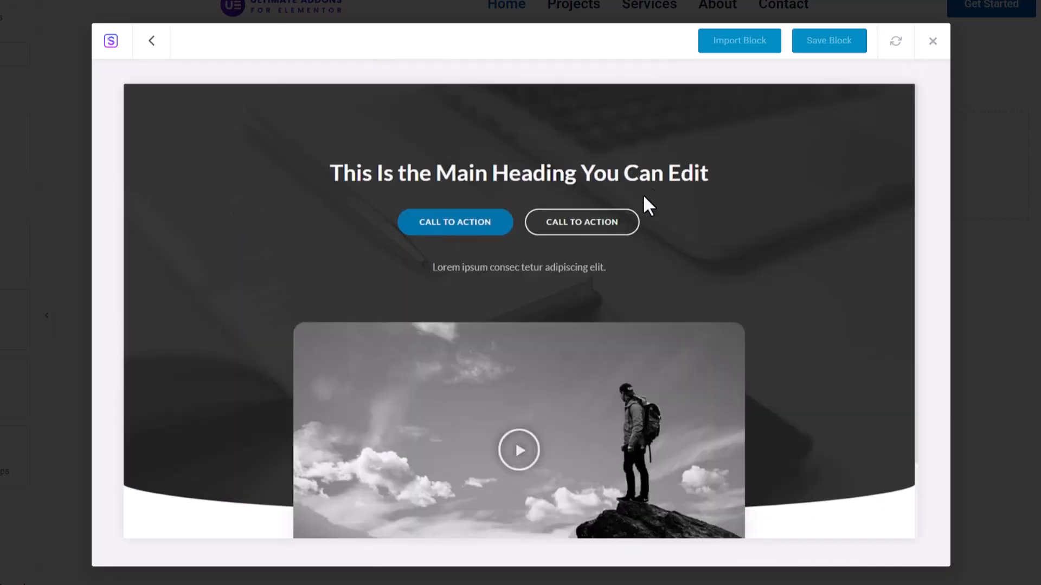
pyautogui.click(721, 48)
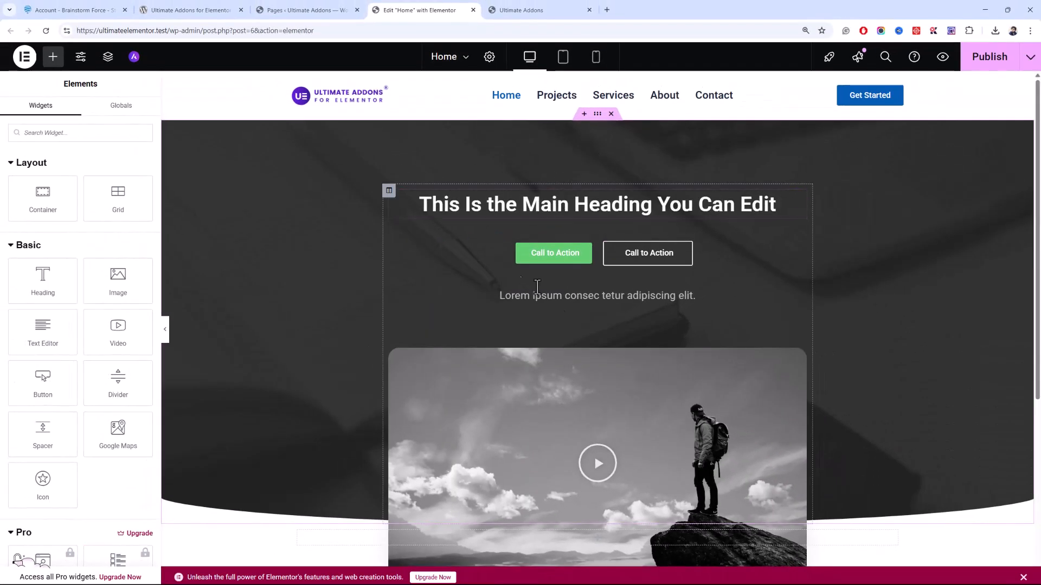
# Open the Global Colors in the Site Settings.
pyautogui.click(584, 247)
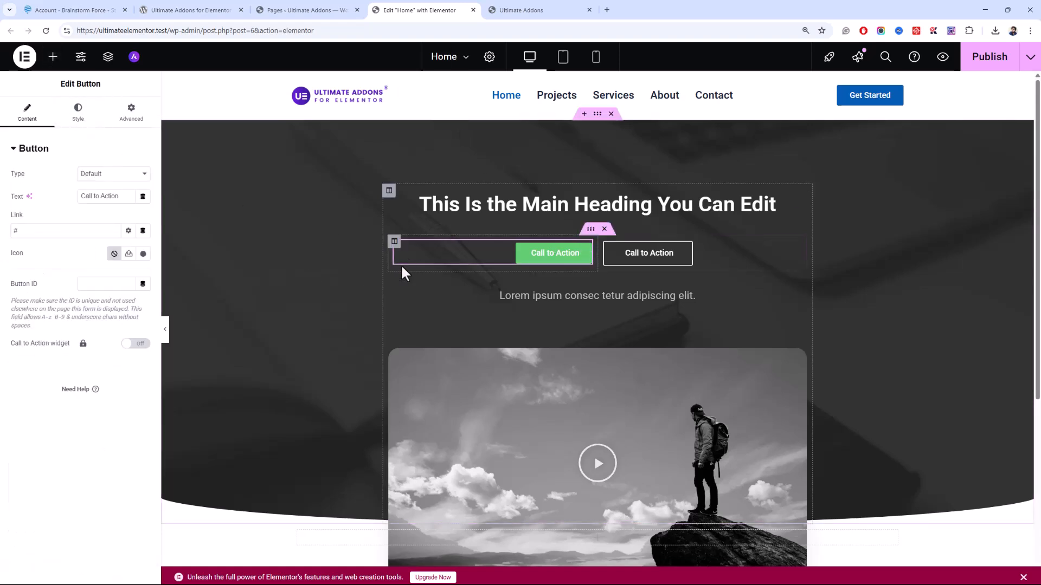
pyautogui.click(87, 63)
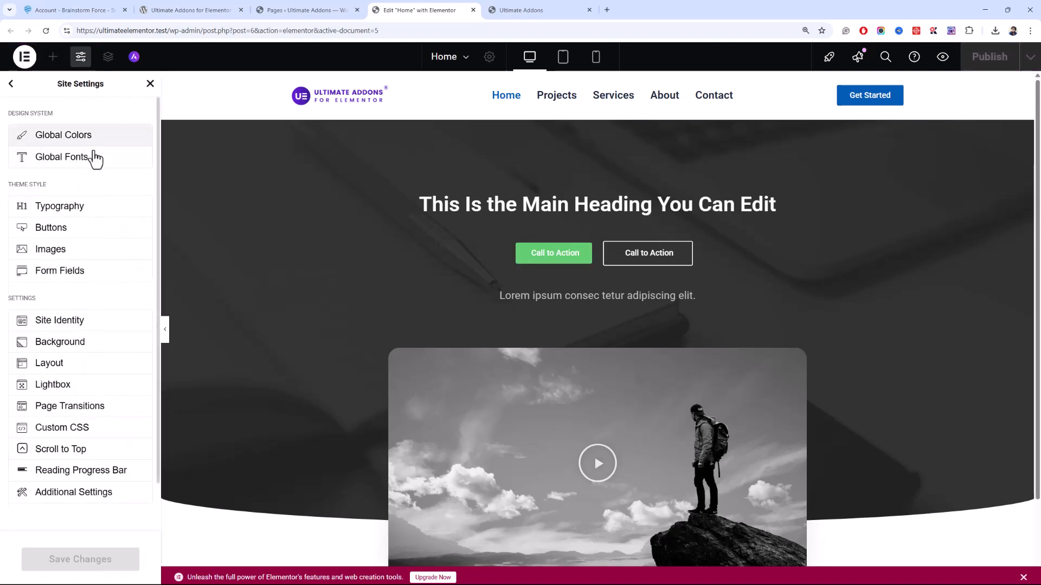
pyautogui.click(86, 143)
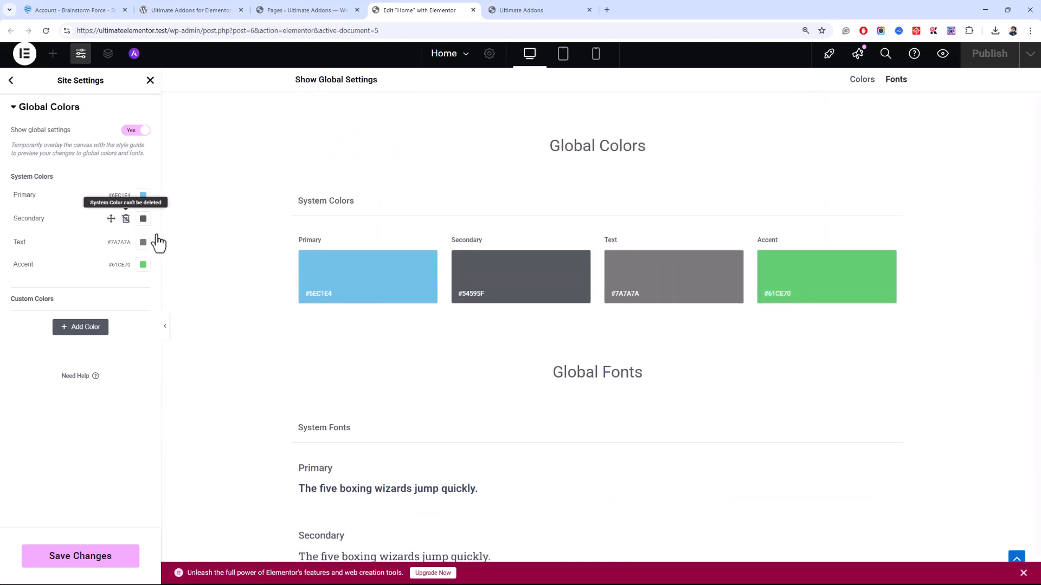
# Set the global Accent color to near-black #242524.
pyautogui.click(143, 196)
pyautogui.click(66, 184)
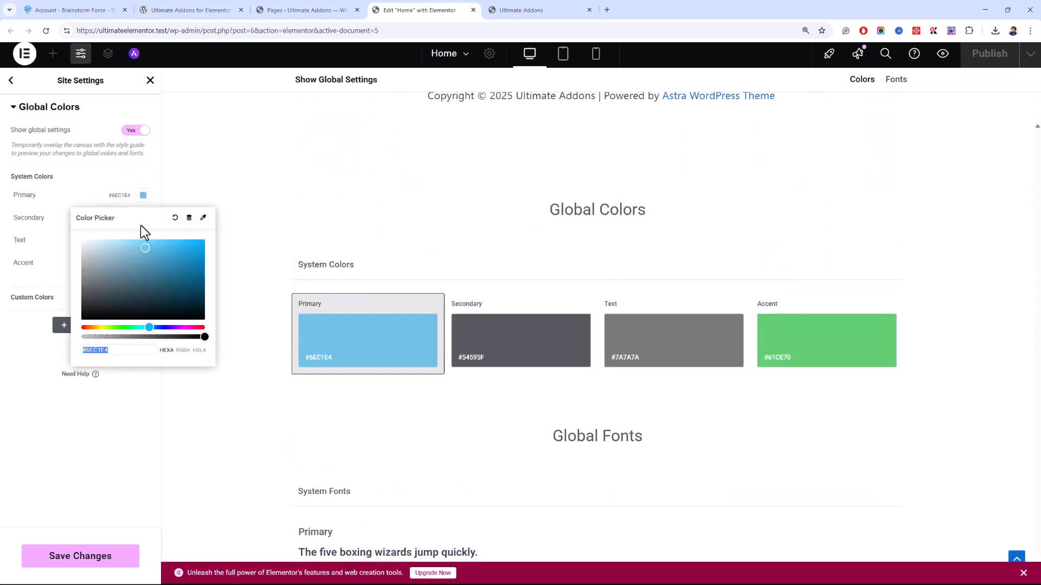
pyautogui.click(143, 263)
pyautogui.moveTo(112, 350); pyautogui.dragTo(74, 380)
pyautogui.click(85, 376)
pyautogui.click(97, 241)
# Set the global Accent color to blue #004ED7.
pyautogui.click(142, 264)
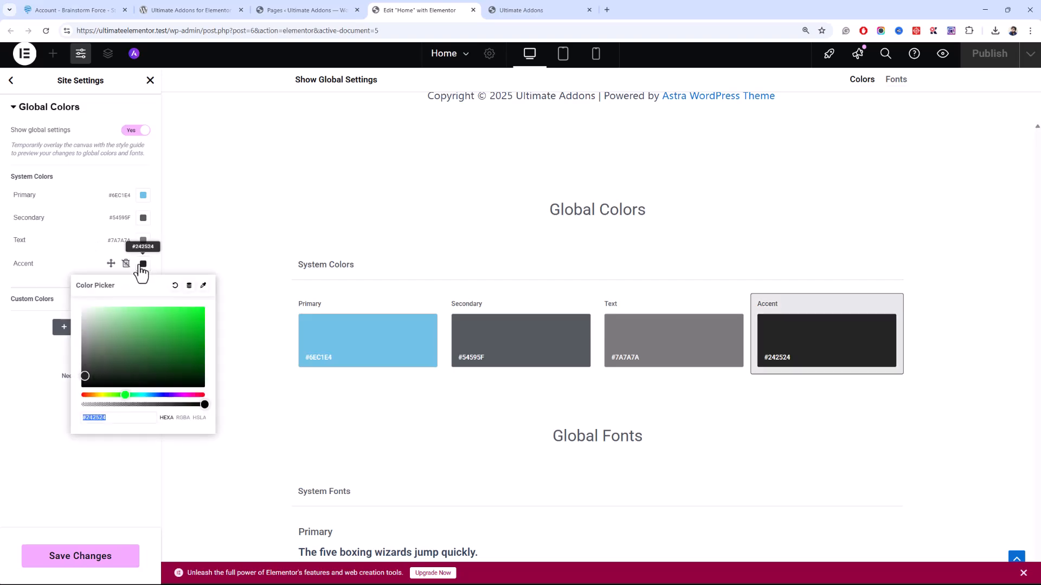
pyautogui.click(150, 395)
pyautogui.moveTo(206, 311)
pyautogui.mouseDown()
pyautogui.moveTo(204, 332)
pyautogui.moveTo(207, 320)
pyautogui.mouseUp()
pyautogui.click(156, 395)
pyautogui.click(206, 318)
# Set the global Primary color to near-black #121212 and save the color changes.
pyautogui.click(317, 325)
pyautogui.moveTo(117, 284); pyautogui.dragTo(79, 314)
pyautogui.click(90, 555)
# Set the Primary global font to Poppins with weight 700 (Bold).
pyautogui.click(10, 80)
pyautogui.click(54, 155)
pyautogui.click(143, 195)
pyautogui.click(106, 244)
pyautogui.write('pop')
pyautogui.click(95, 286)
pyautogui.click(129, 299)
pyautogui.click(125, 380)
pyautogui.click(143, 195)
# Set the Secondary global font to Poppins with a heavier weight, save the font changes and leave the Site Settings.
pyautogui.click(143, 218)
pyautogui.click(110, 267)
pyautogui.write('pop')
pyautogui.click(95, 308)
pyautogui.click(107, 322)
pyautogui.click(109, 391)
pyautogui.click(86, 556)
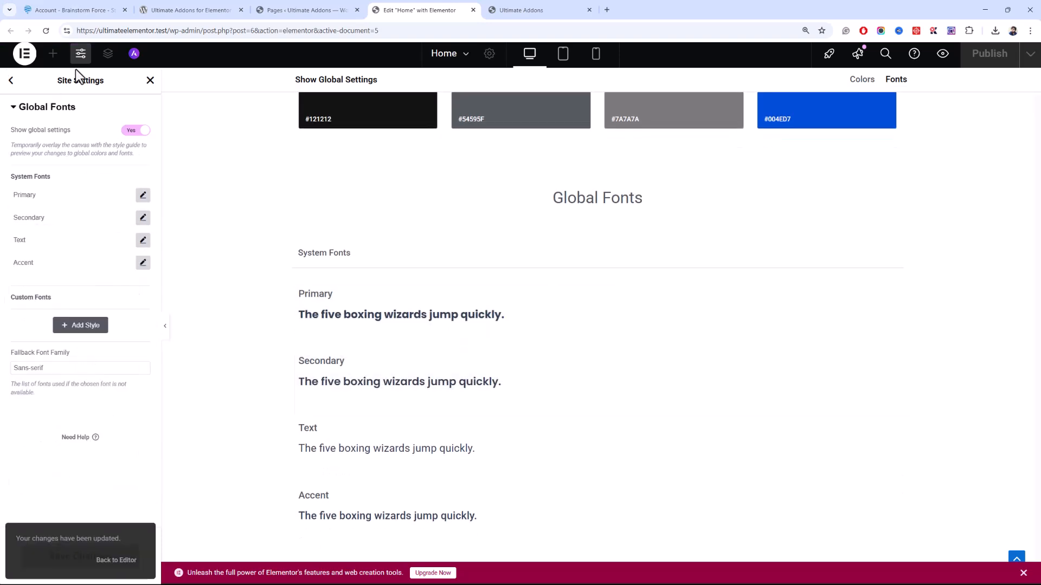
pyautogui.click(150, 80)
# Replace the hero's main heading text with "Explore nature with our premium plans.".
pyautogui.click(569, 200)
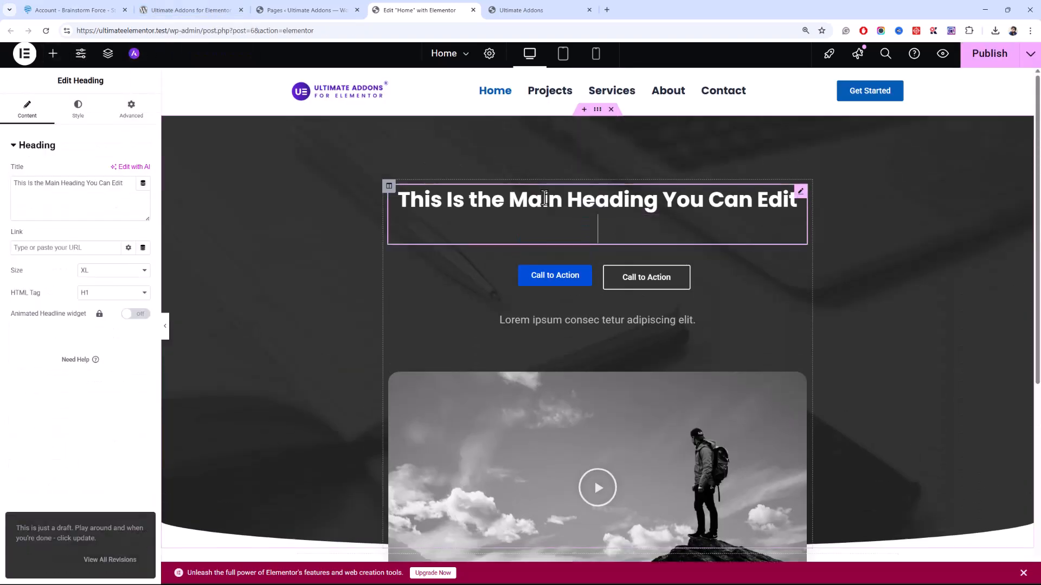
pyautogui.tripleClick(111, 194)
pyautogui.write('Explo')
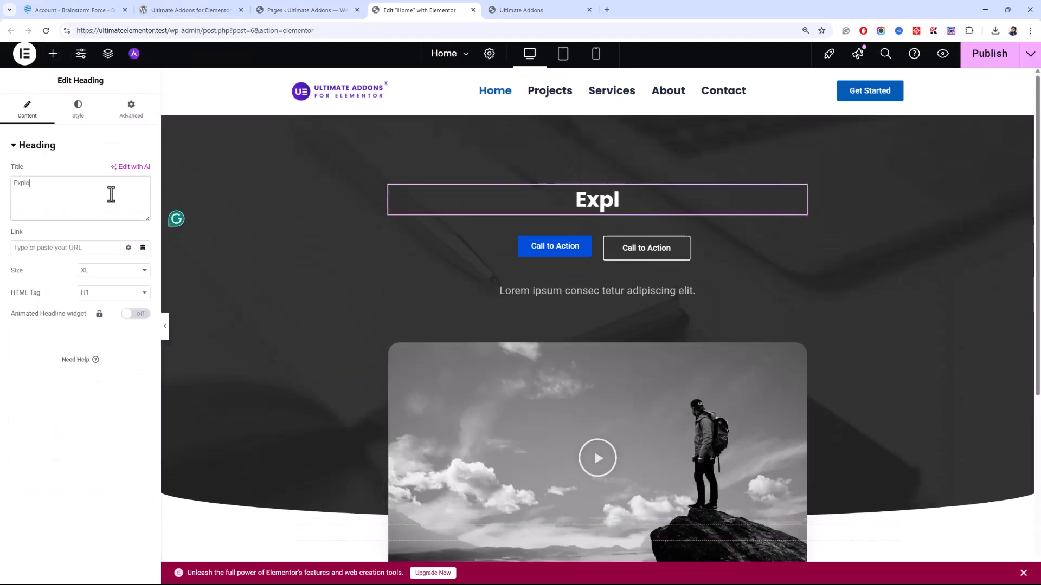
pyautogui.write('re the nature, with our premiumplans.')
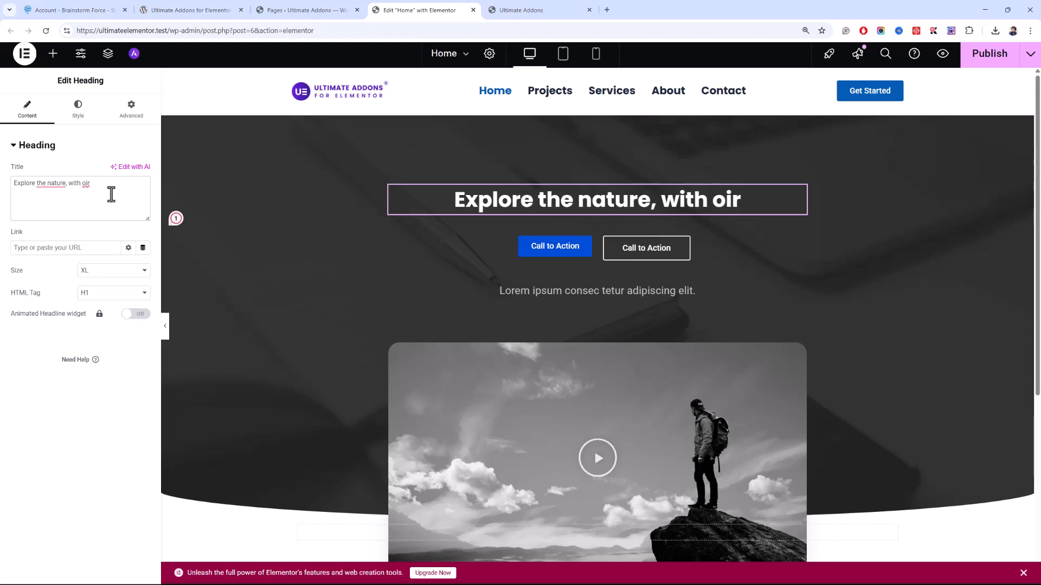
pyautogui.moveTo(114, 183)
pyautogui.click(112, 208)
pyautogui.moveTo(58, 184)
pyautogui.click(60, 208)
pyautogui.click(53, 208)
# Set the hero heading's typography size to 65 px.
pyautogui.click(78, 109)
pyautogui.click(143, 201)
pyautogui.click(128, 286)
pyautogui.write('45')
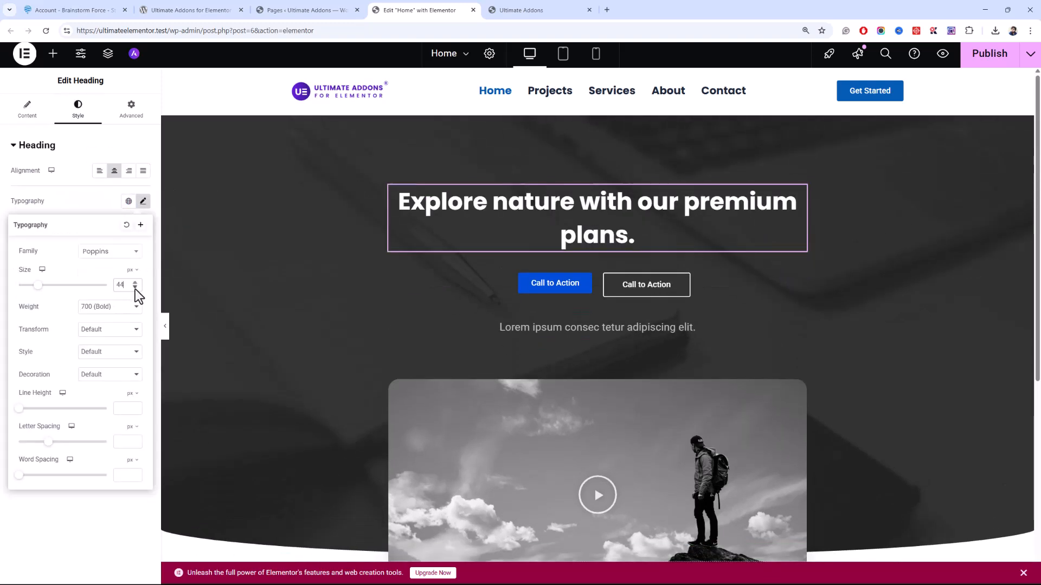
pyautogui.moveTo(130, 286); pyautogui.dragTo(114, 285)
pyautogui.write('65')
pyautogui.click(433, 260)
pyautogui.scroll(-3, 354, 264)
pyautogui.scroll(3, 351, 244)
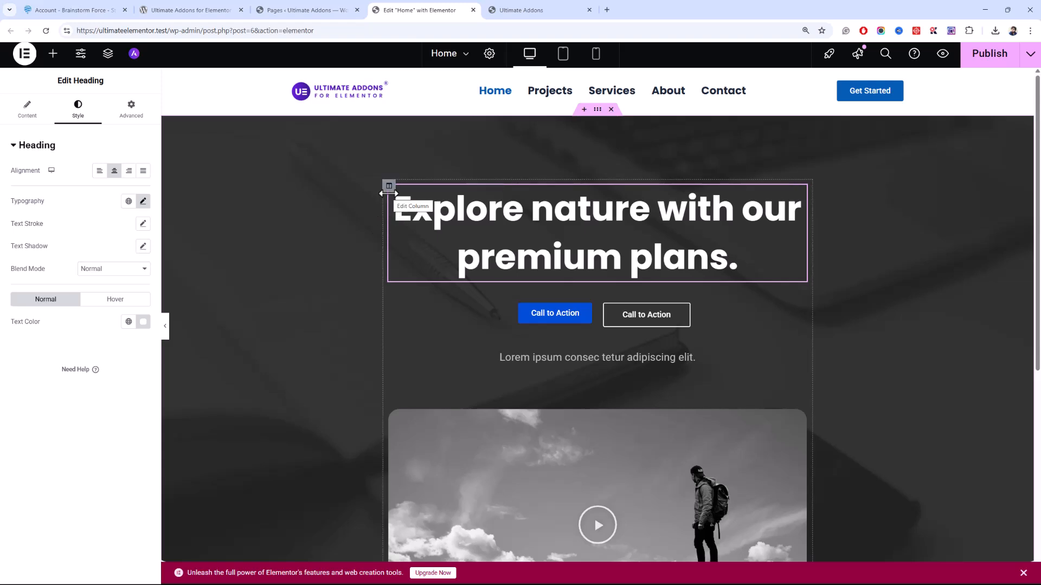
# Convert the hero section to a container.
pyautogui.click(597, 111)
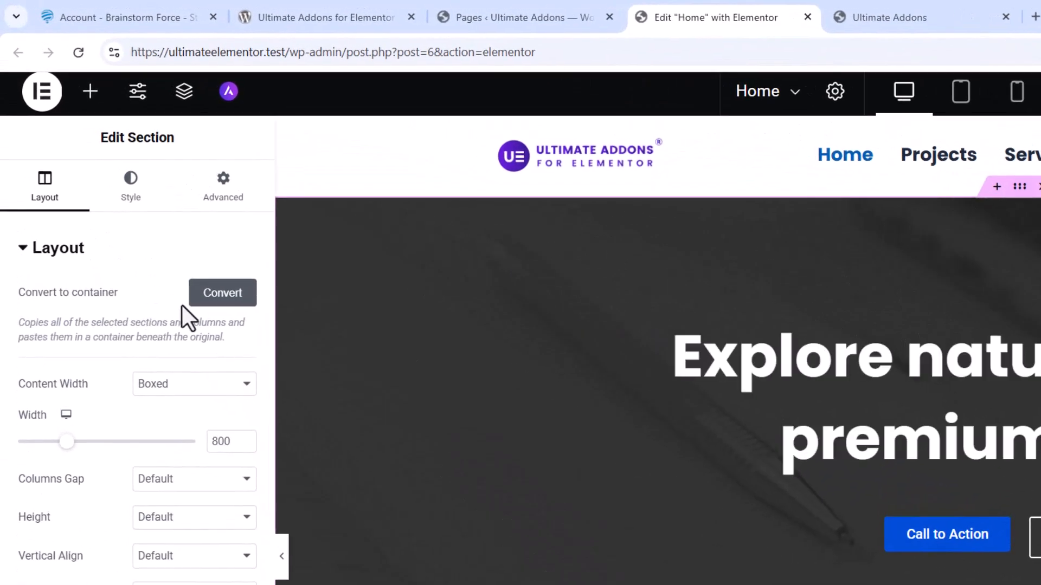
pyautogui.click(190, 301)
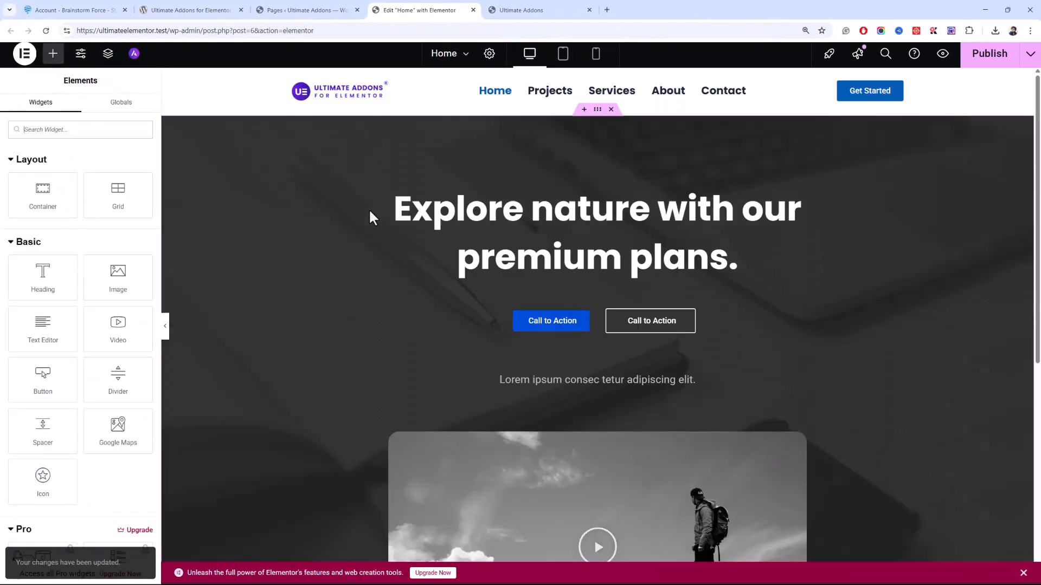
pyautogui.scroll(-2, 368, 208)
pyautogui.scroll(6, 351, 184)
# Add the Features block with the city skyline image and three features below the hero from the Starter Templates library.
pyautogui.scroll(-7, 350, 184)
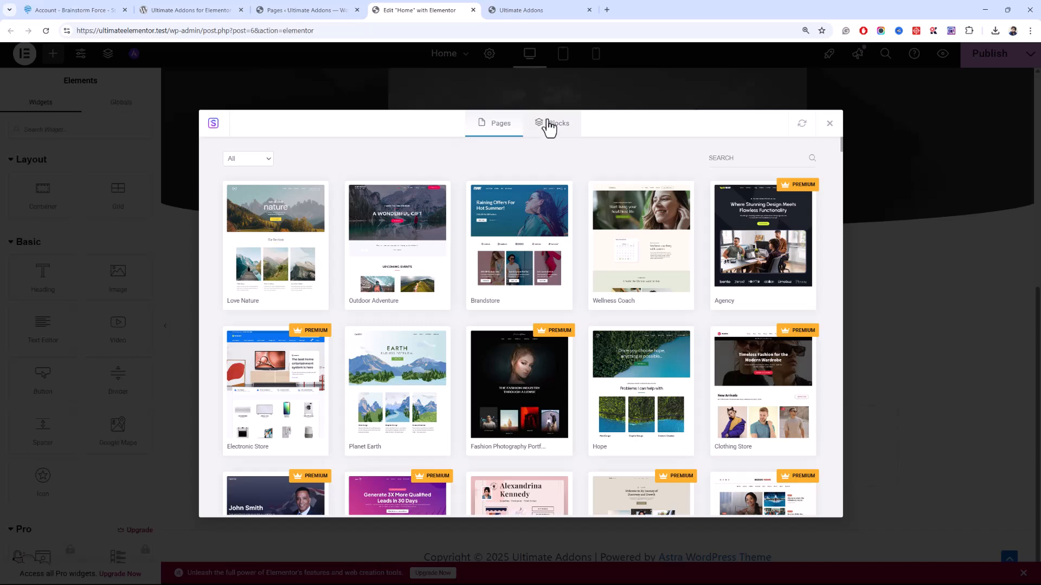
pyautogui.click(552, 123)
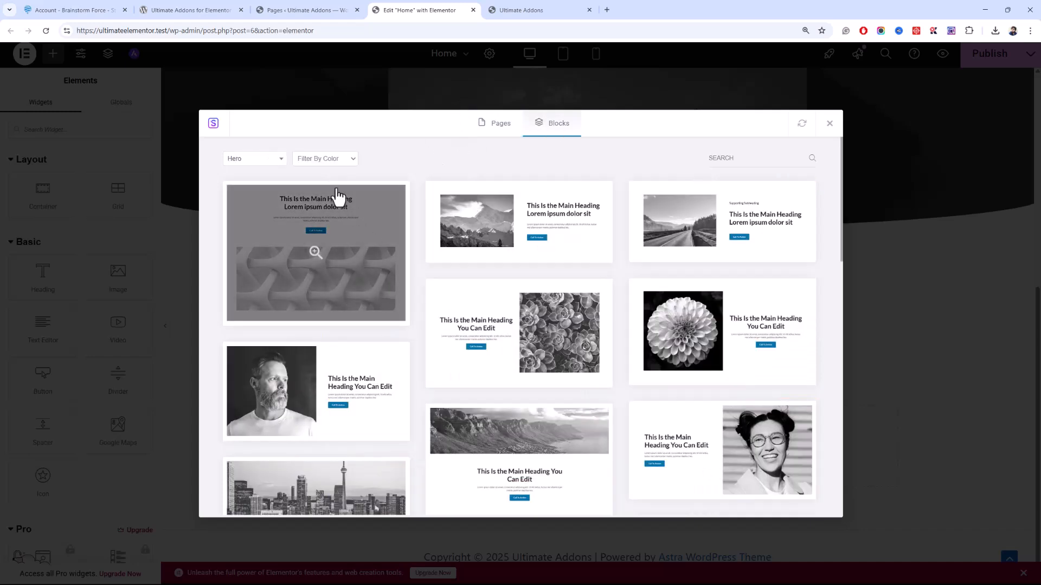
pyautogui.click(261, 161)
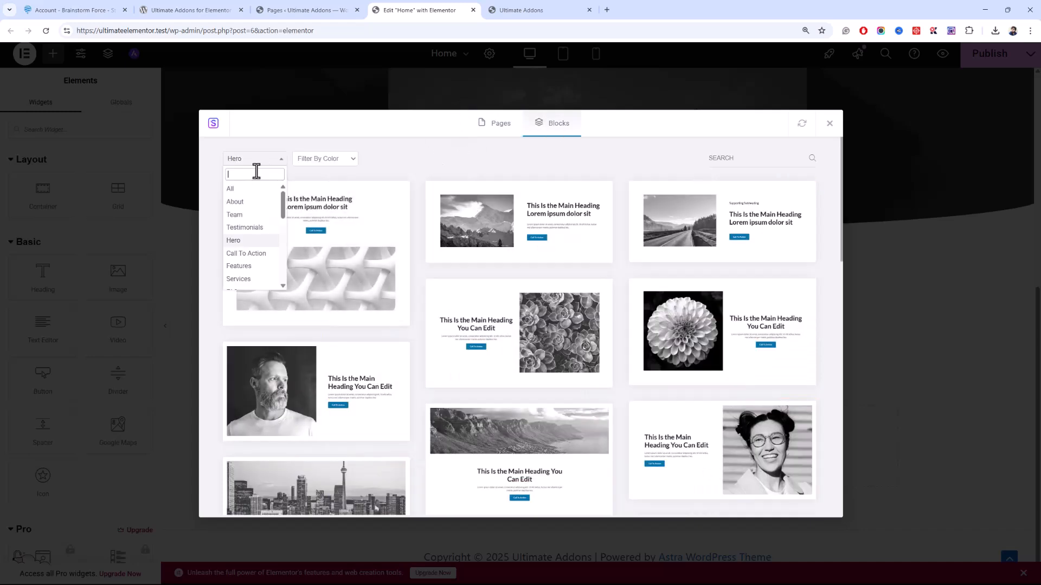
pyautogui.click(258, 267)
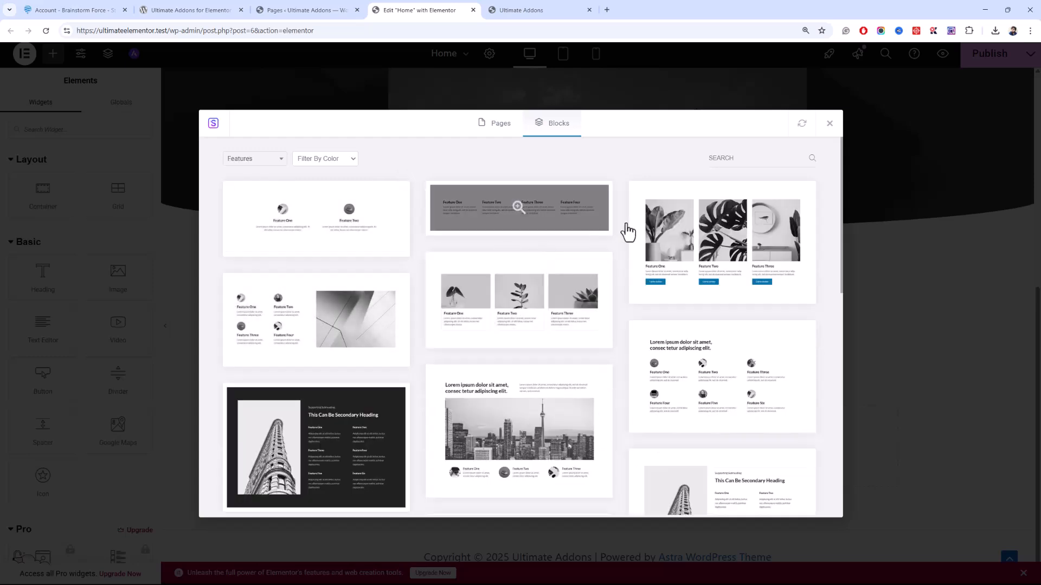
pyautogui.click(495, 470)
pyautogui.click(665, 128)
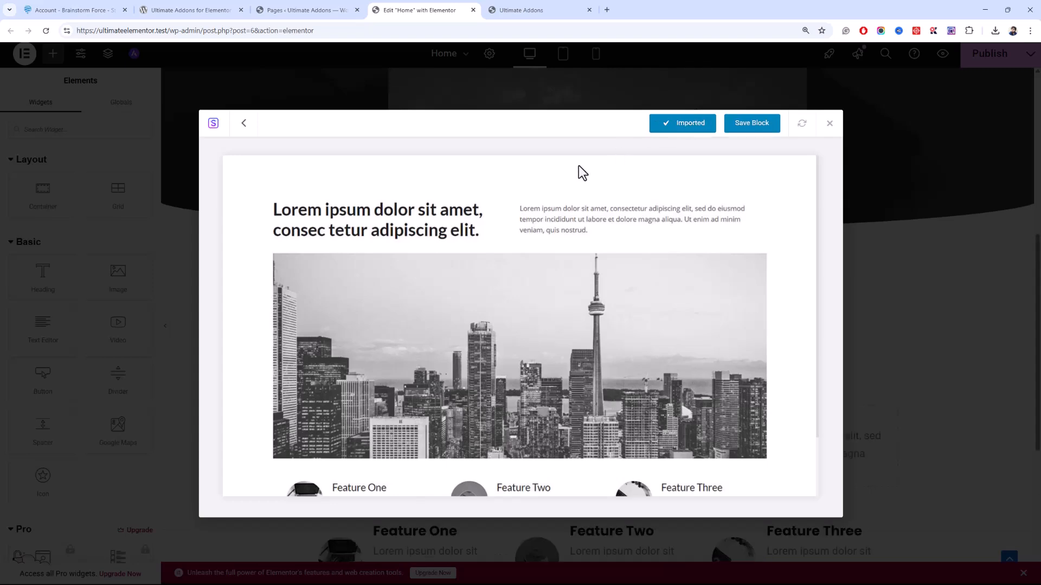
# Add the four-column Services block with building images and a centered heading below the features from the Starter Templates library.
pyautogui.click(635, 467)
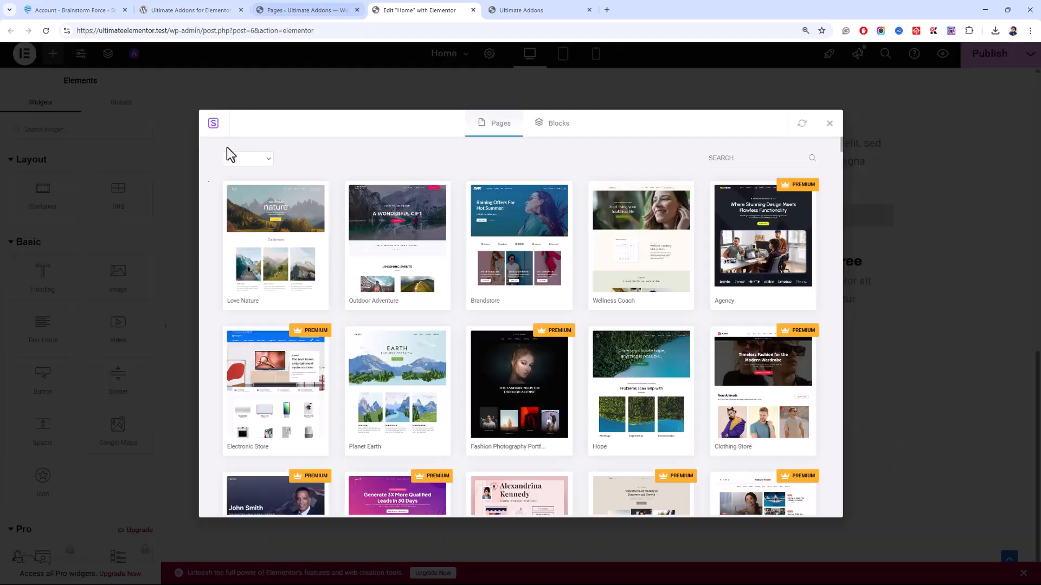
pyautogui.click(230, 157)
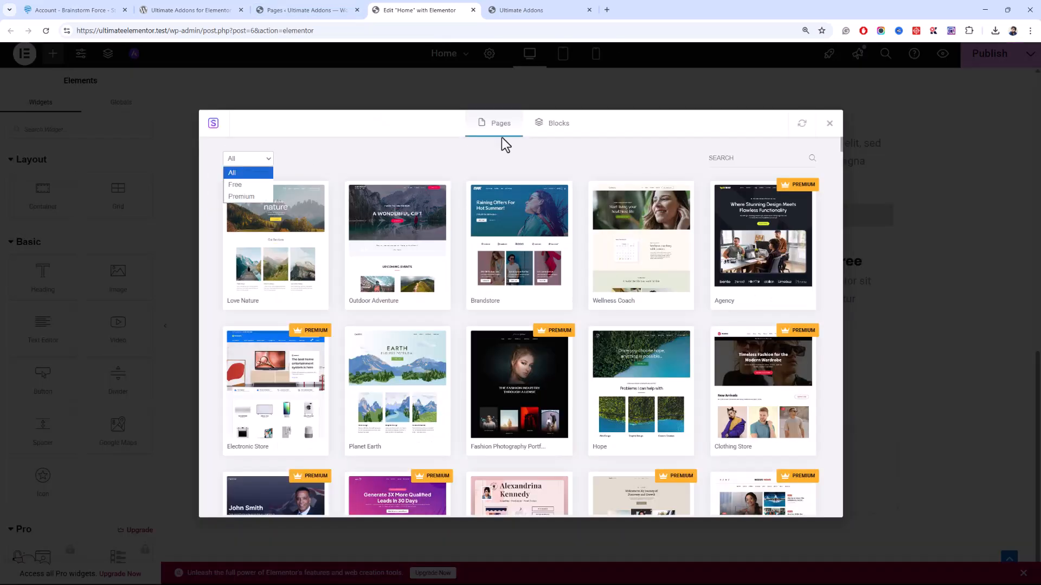
pyautogui.click(550, 123)
pyautogui.click(251, 159)
pyautogui.click(258, 286)
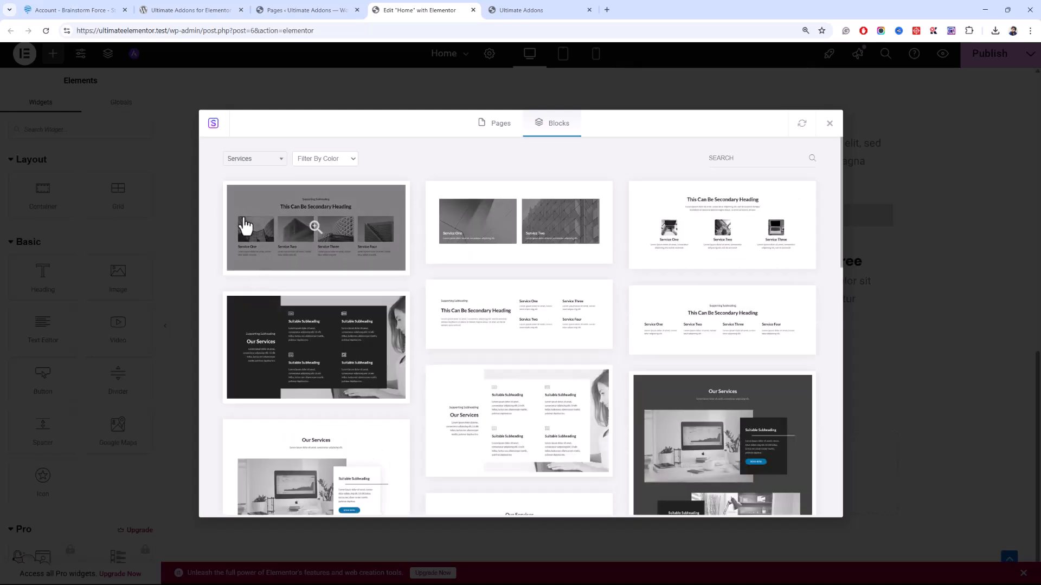
pyautogui.click(285, 238)
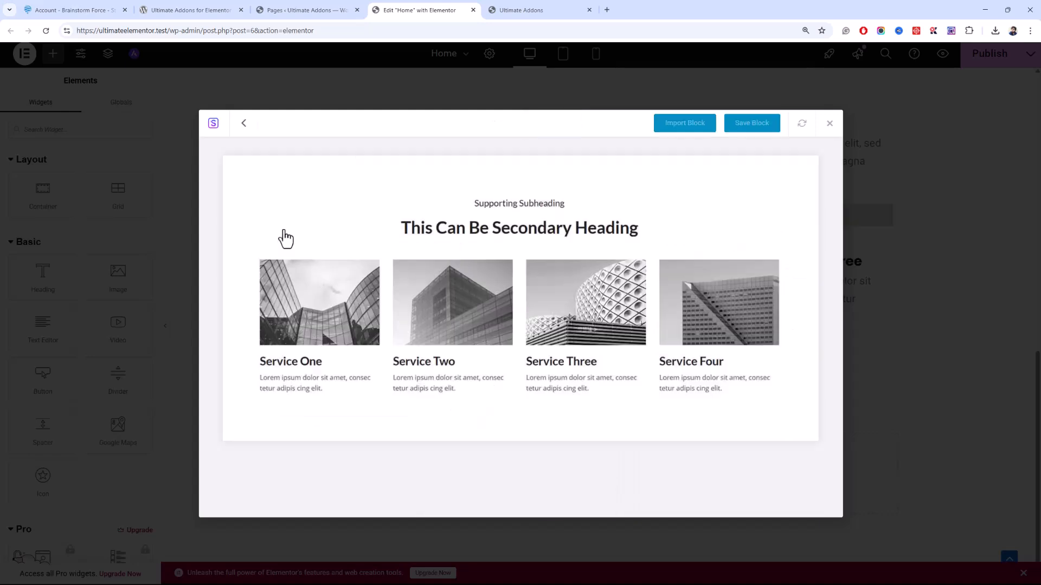
pyautogui.click(675, 123)
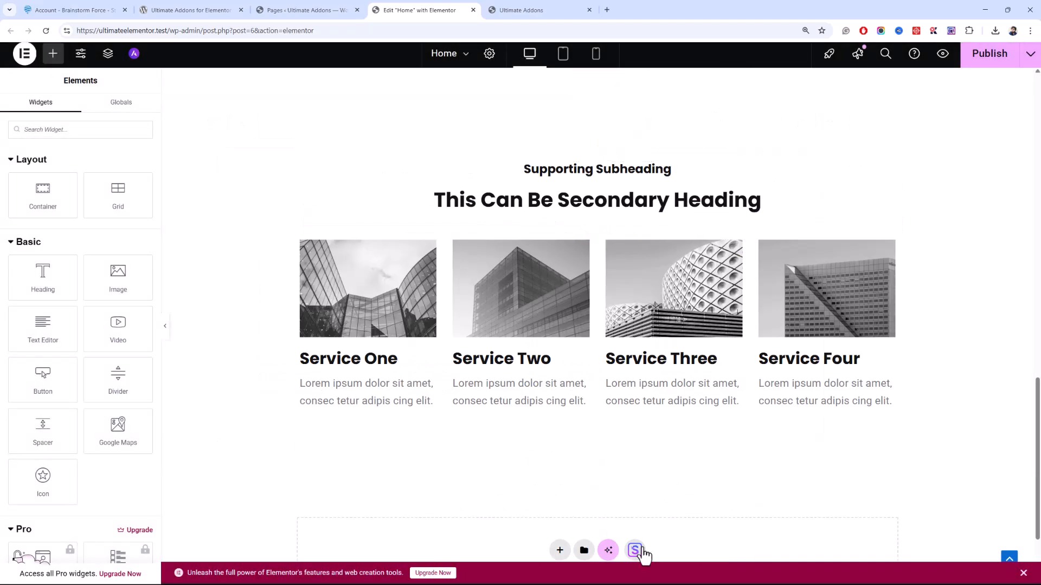
# Add the light Single Quote block with a centered round portrait and quotation marks below the services from the Starter Templates library.
pyautogui.click(634, 550)
pyautogui.click(552, 123)
pyautogui.click(254, 159)
pyautogui.scroll(-1, 282, 233)
pyautogui.click(241, 221)
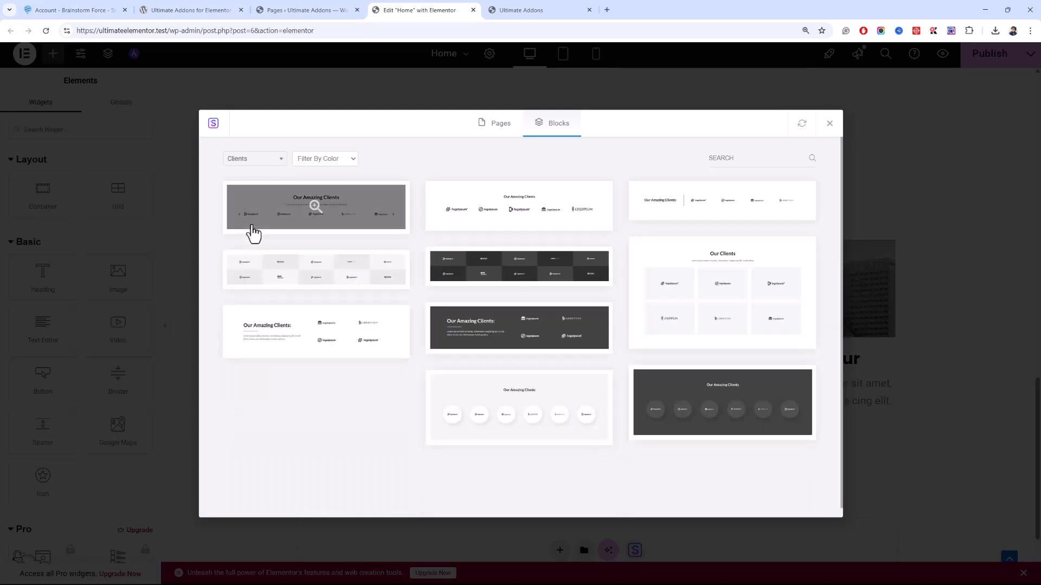
pyautogui.click(273, 159)
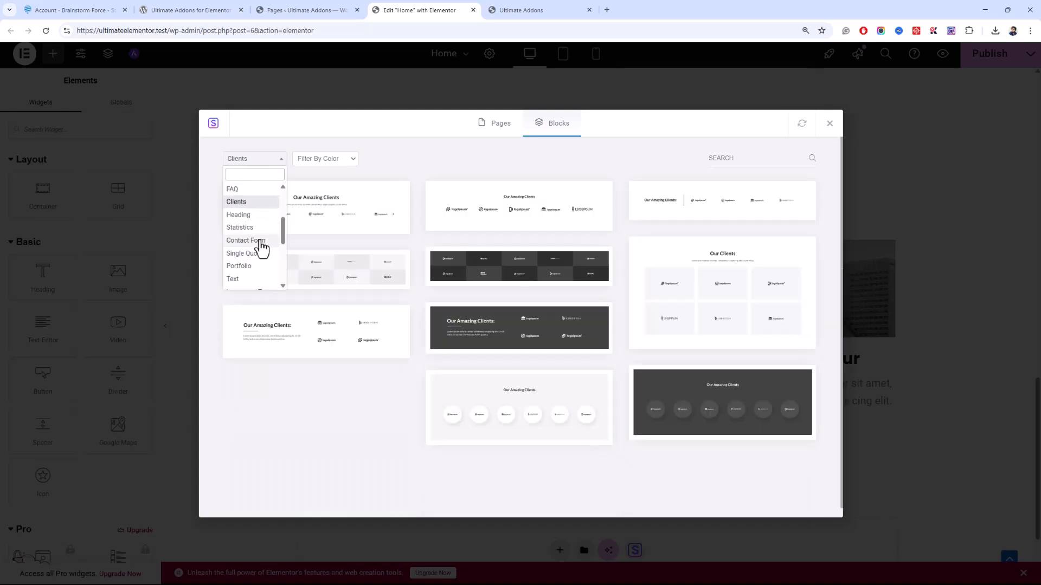
pyautogui.click(253, 238)
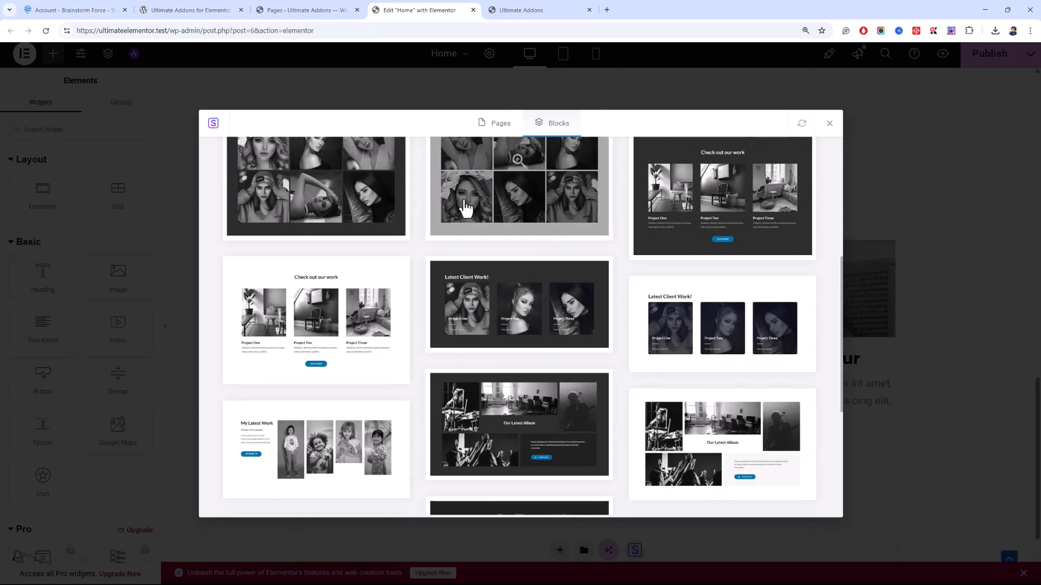
pyautogui.click(254, 158)
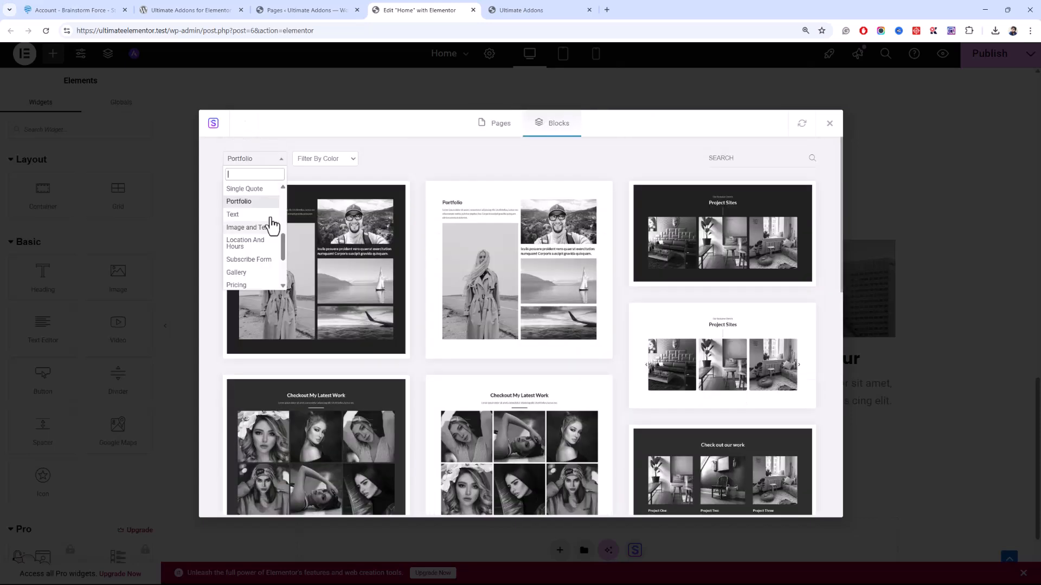
pyautogui.click(272, 217)
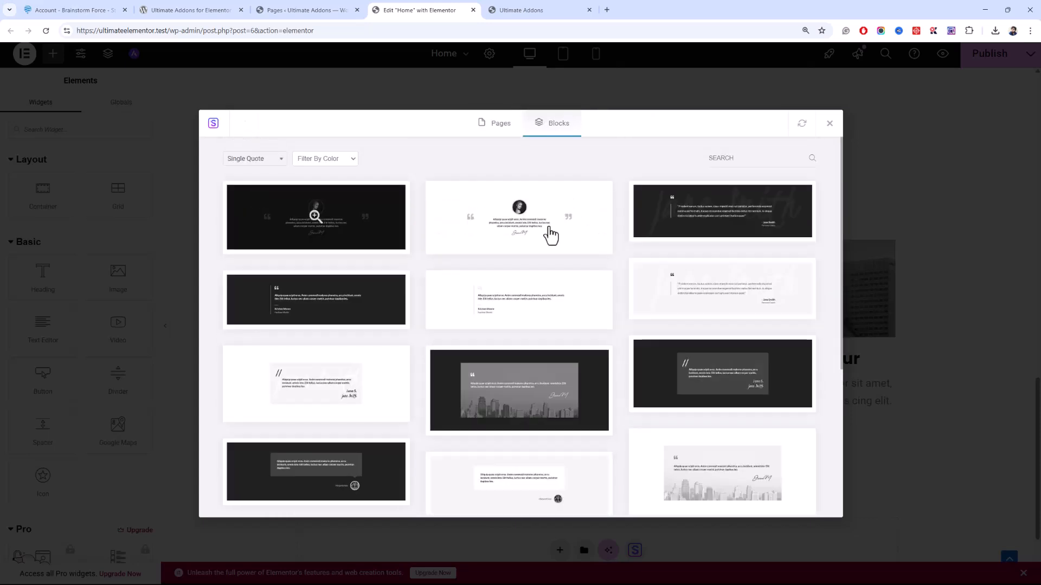
pyautogui.click(548, 232)
pyautogui.click(687, 126)
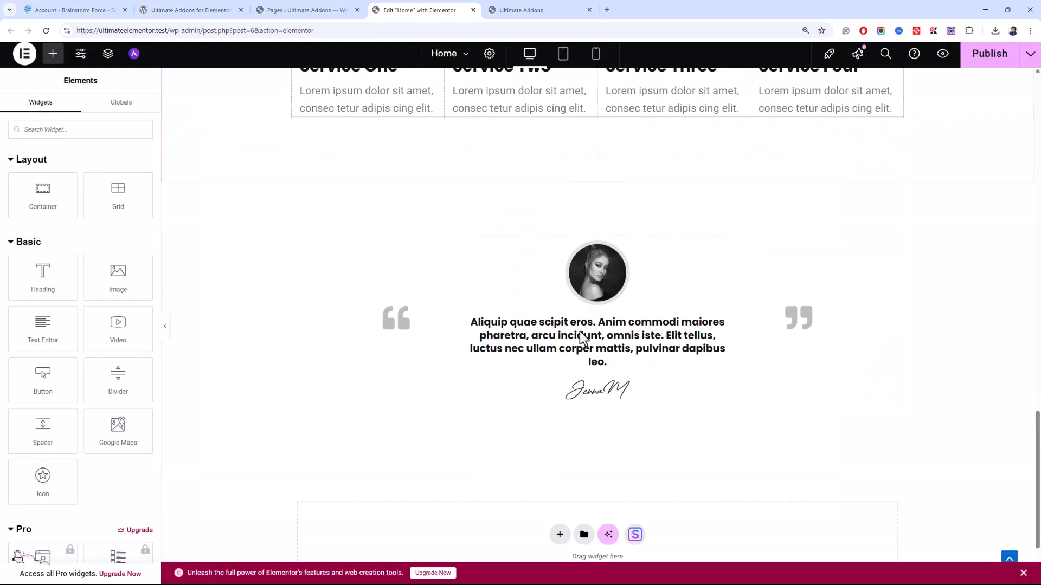
# Add the light Team block with three white member cards below the quote from the Starter Templates library.
pyautogui.click(635, 535)
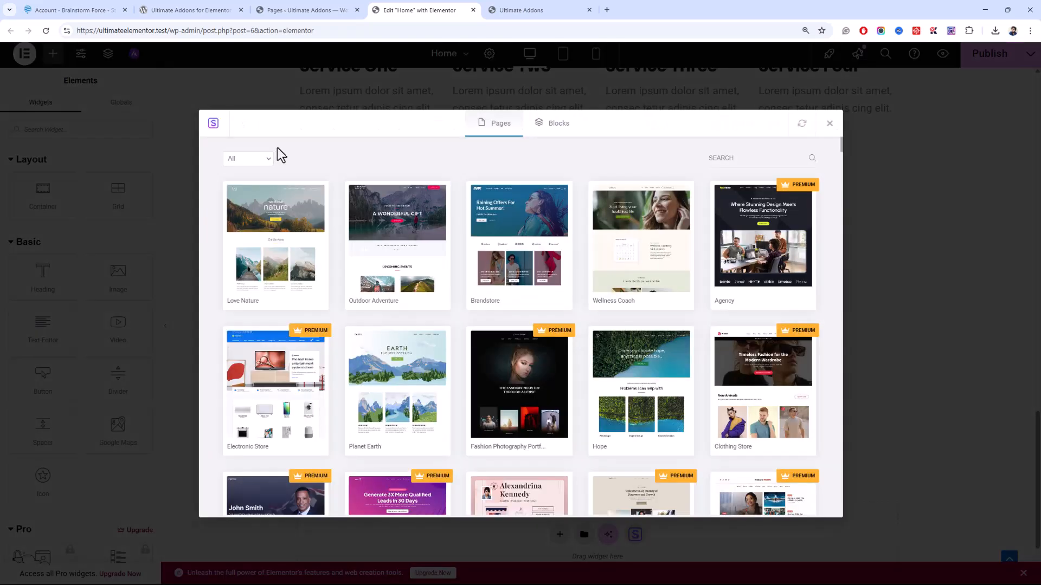
pyautogui.click(254, 159)
pyautogui.click(235, 215)
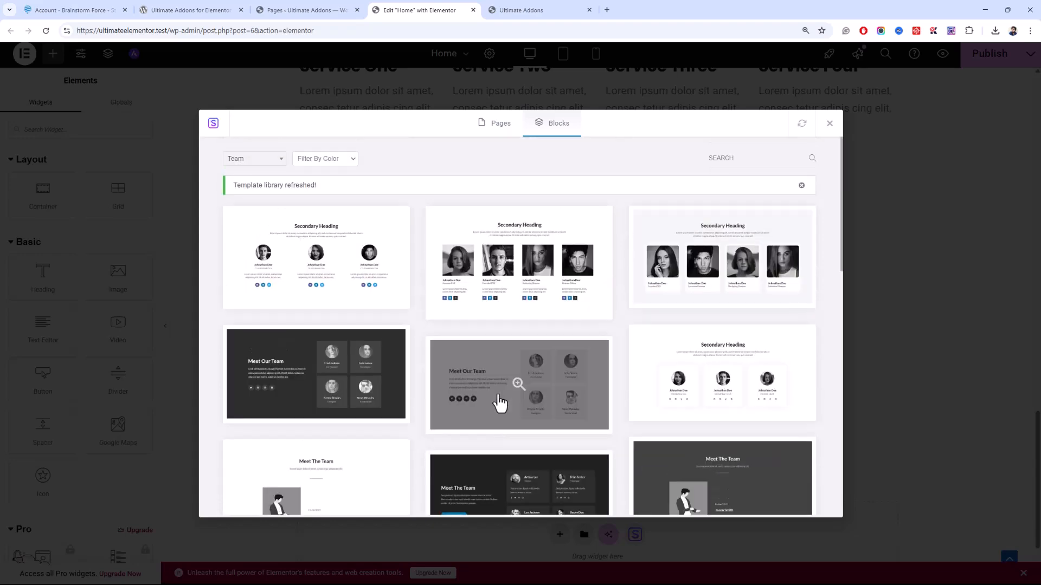
pyautogui.click(720, 374)
pyautogui.click(689, 126)
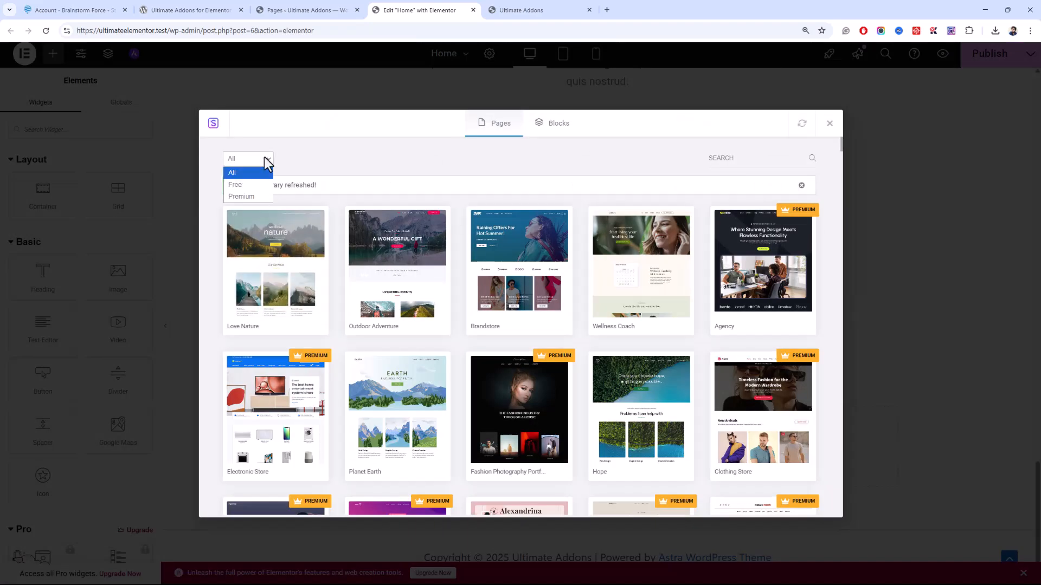
# Add the light grey centered Call To Action block with a supporting subheading and divider below the team section from the Starter Templates library.
pyautogui.click(495, 130)
pyautogui.click(552, 123)
pyautogui.click(254, 158)
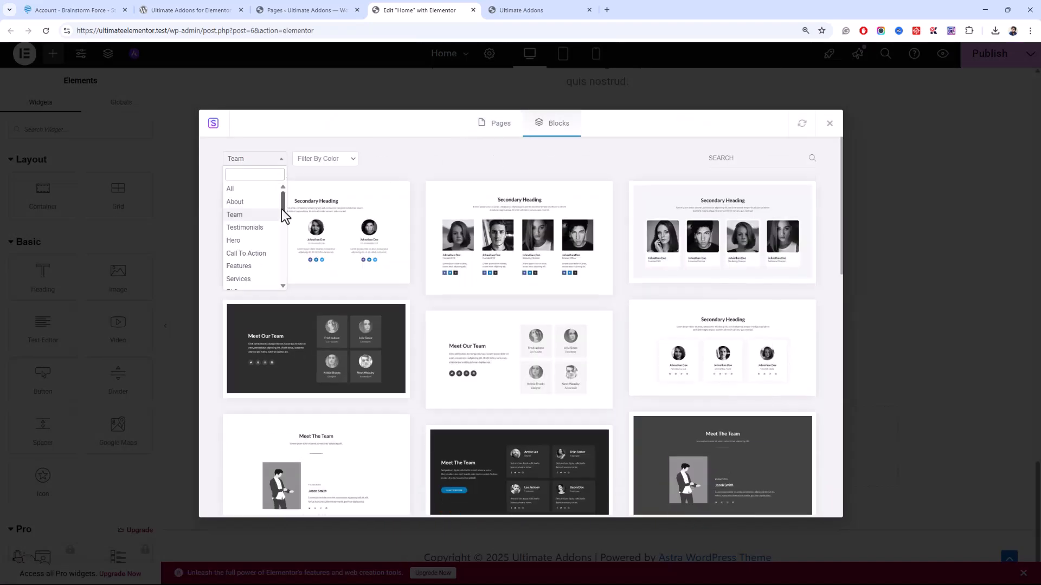
pyautogui.click(263, 252)
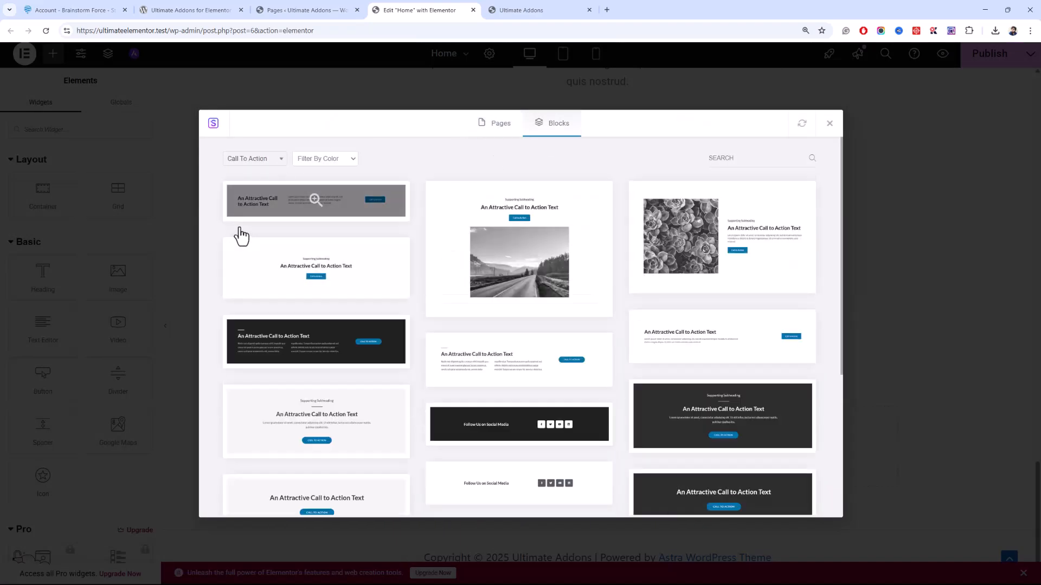
pyautogui.scroll(-3, 517, 296)
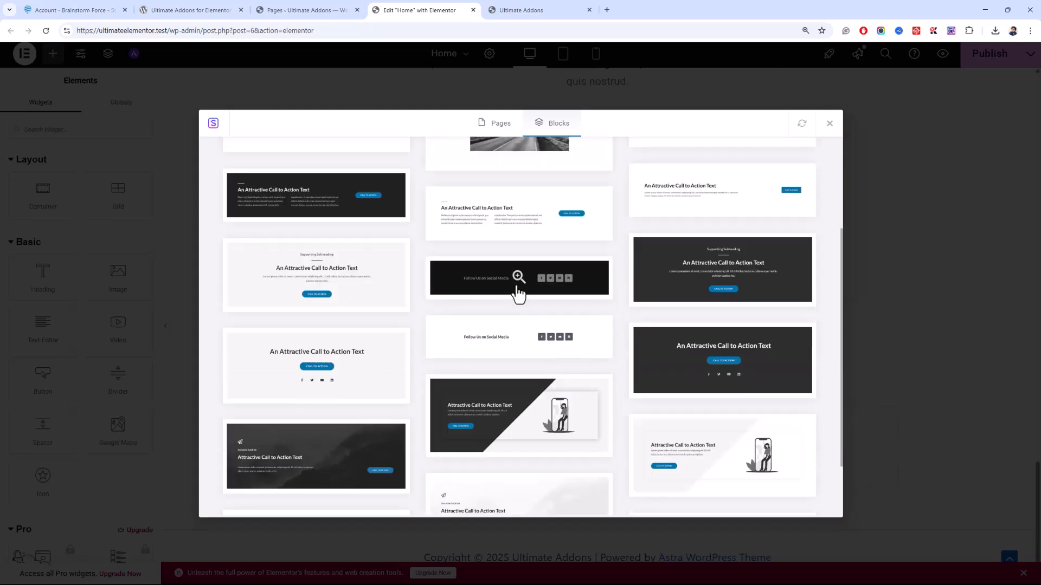
pyautogui.scroll(-2, 519, 294)
pyautogui.scroll(3, 519, 294)
pyautogui.scroll(-3, 519, 294)
pyautogui.scroll(5, 518, 294)
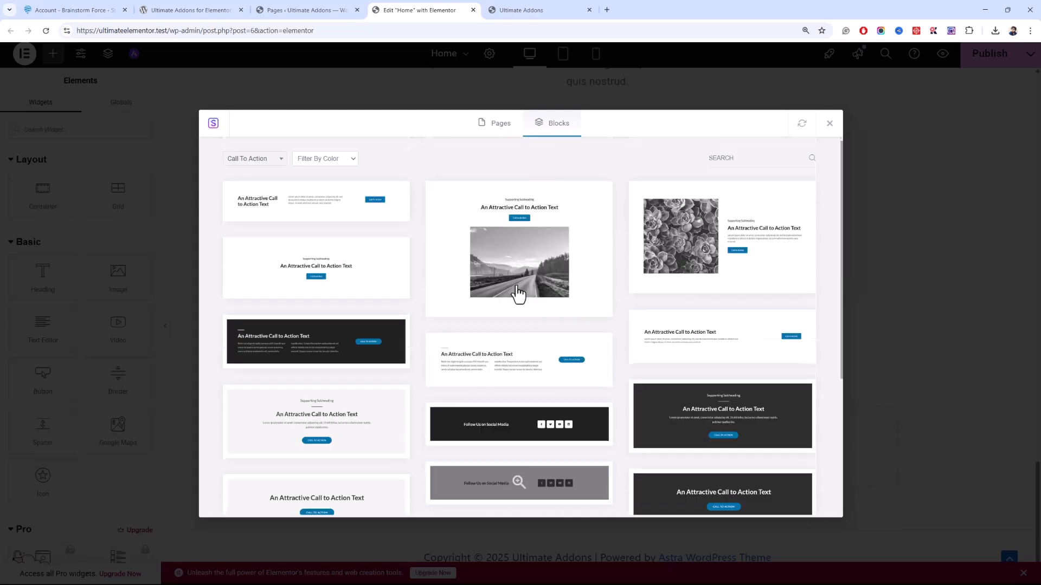
pyautogui.scroll(-3, 402, 238)
pyautogui.click(372, 275)
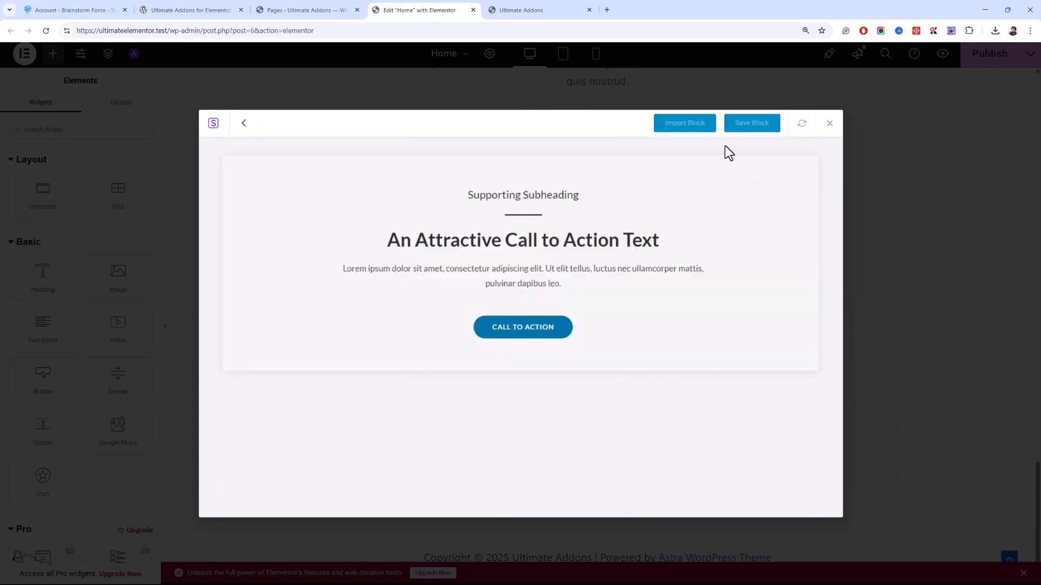
pyautogui.click(687, 123)
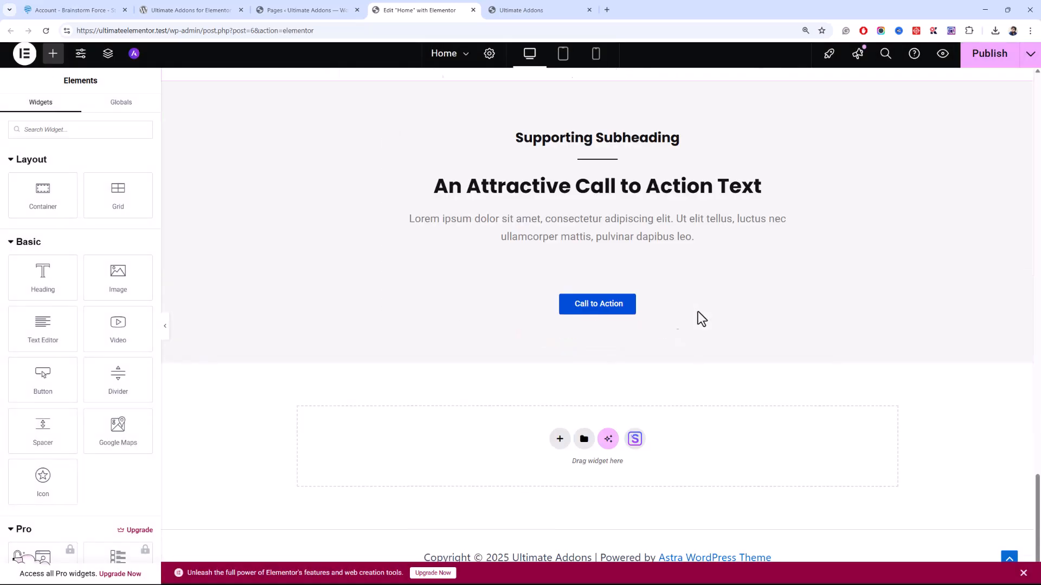
# Publish the Home page and review all its sections on the live site.
pyautogui.click(530, 11)
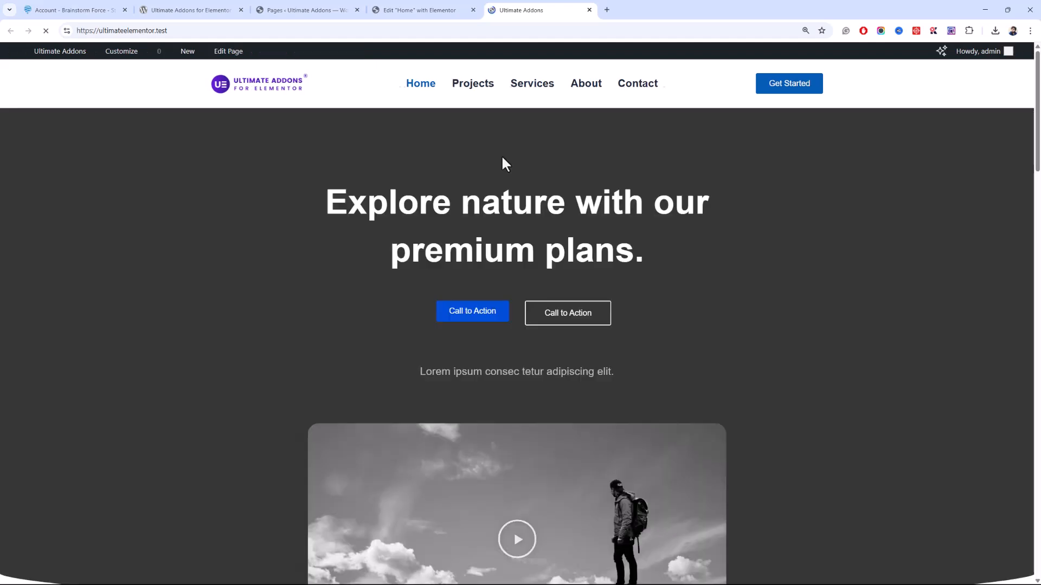
pyautogui.scroll(-15, 503, 158)
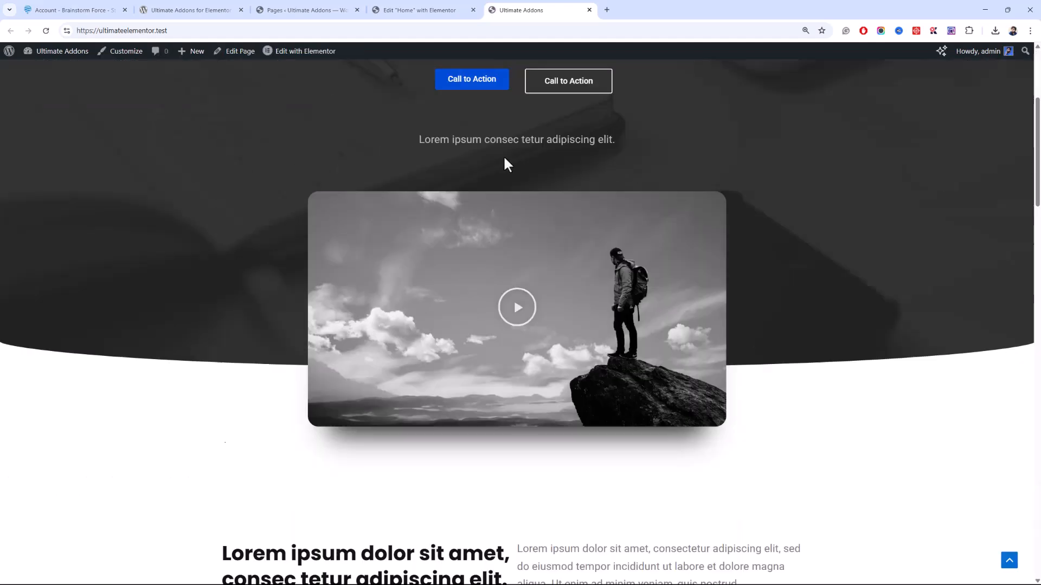
pyautogui.scroll(-10, 505, 157)
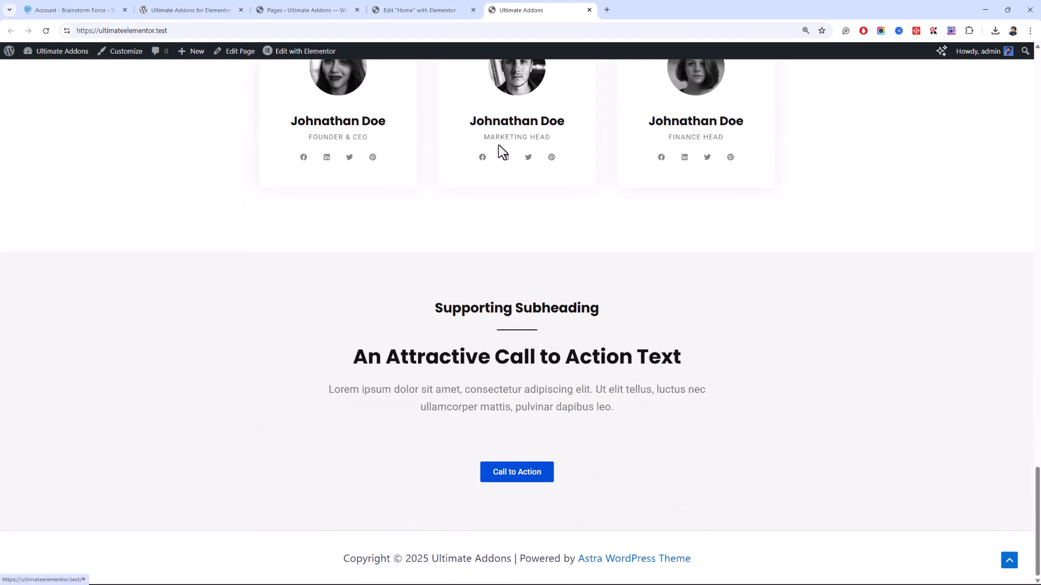
# Open the Contact page for editing in a separate browser tab from the WordPress page list.
pyautogui.click(425, 7)
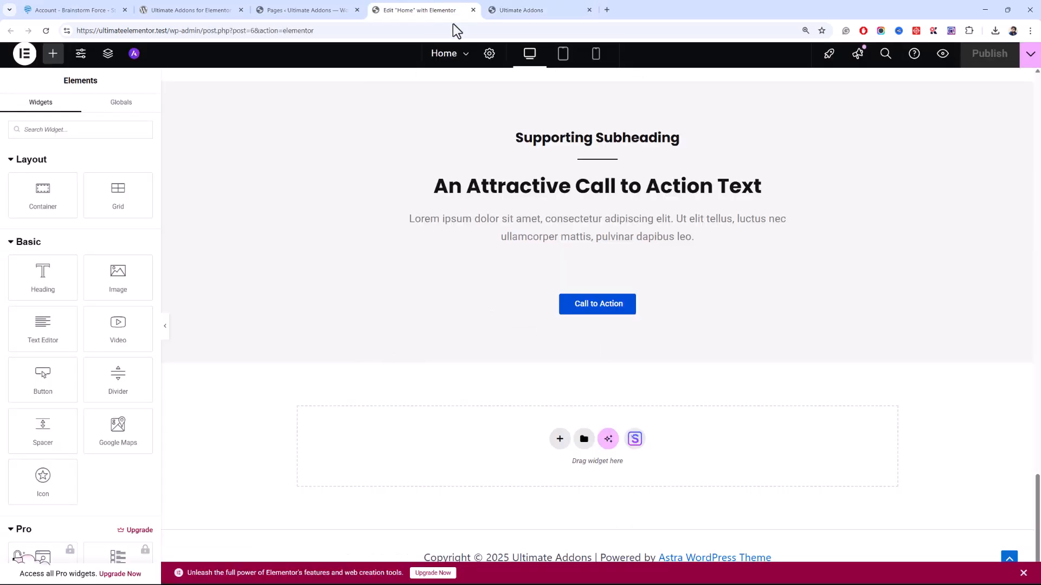
pyautogui.click(317, 14)
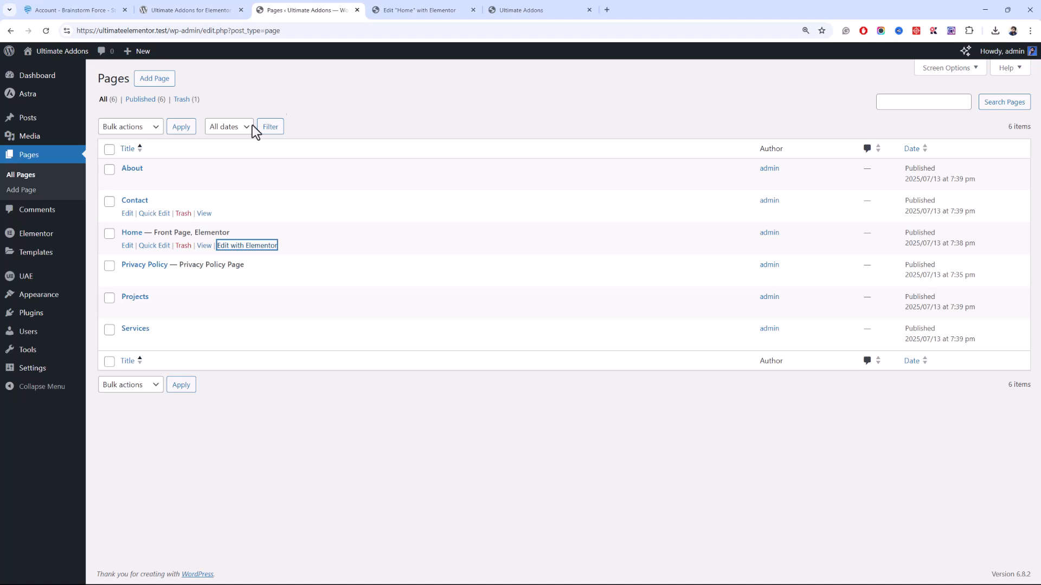
pyautogui.middleClick(127, 213)
# Search the plugin directory for "contact form 7", and install and activate the Contact Form 7 plugin.
pyautogui.click(108, 328)
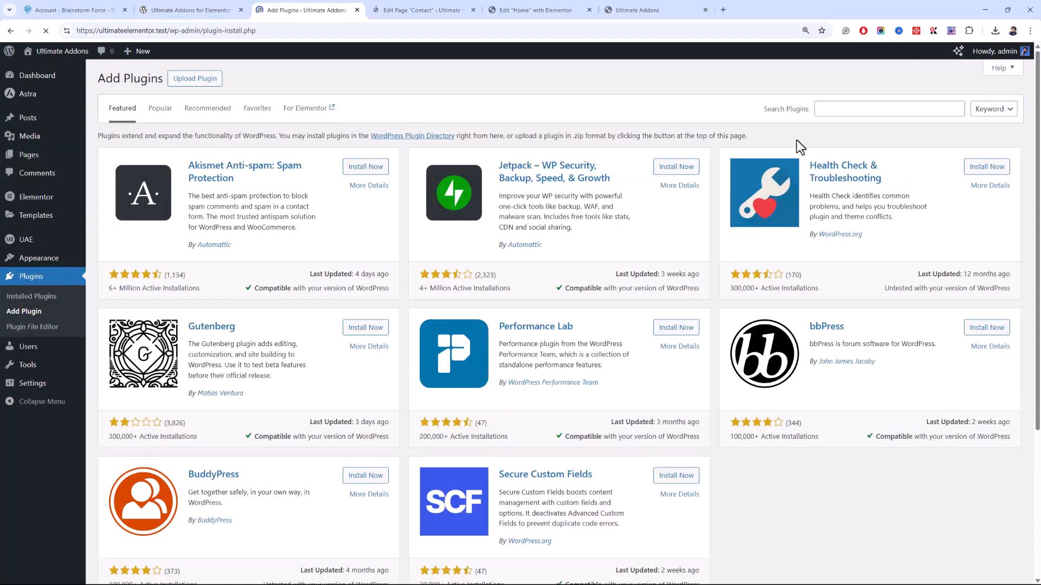
pyautogui.click(821, 111)
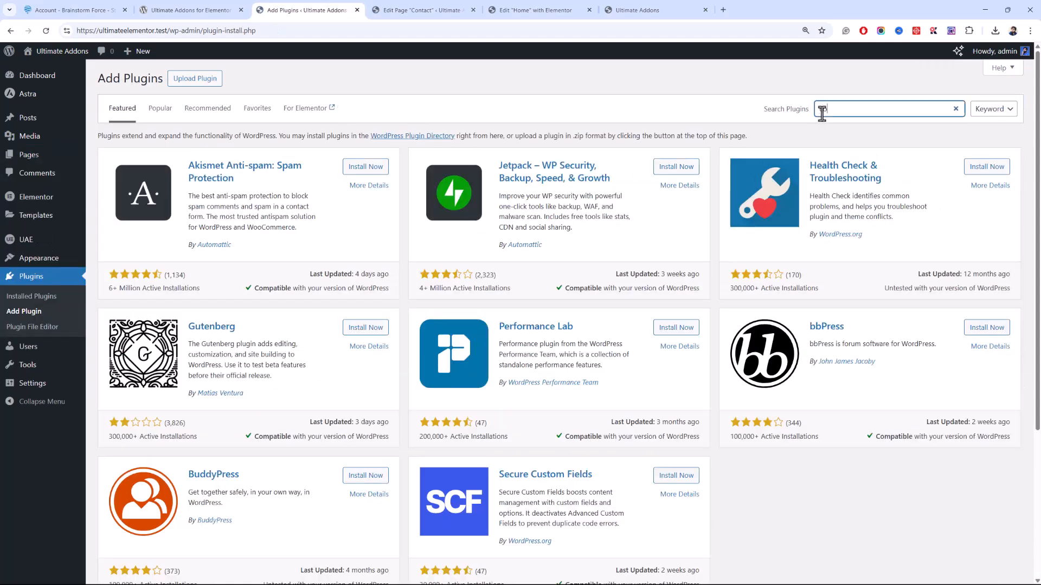
pyautogui.write('contact form 7')
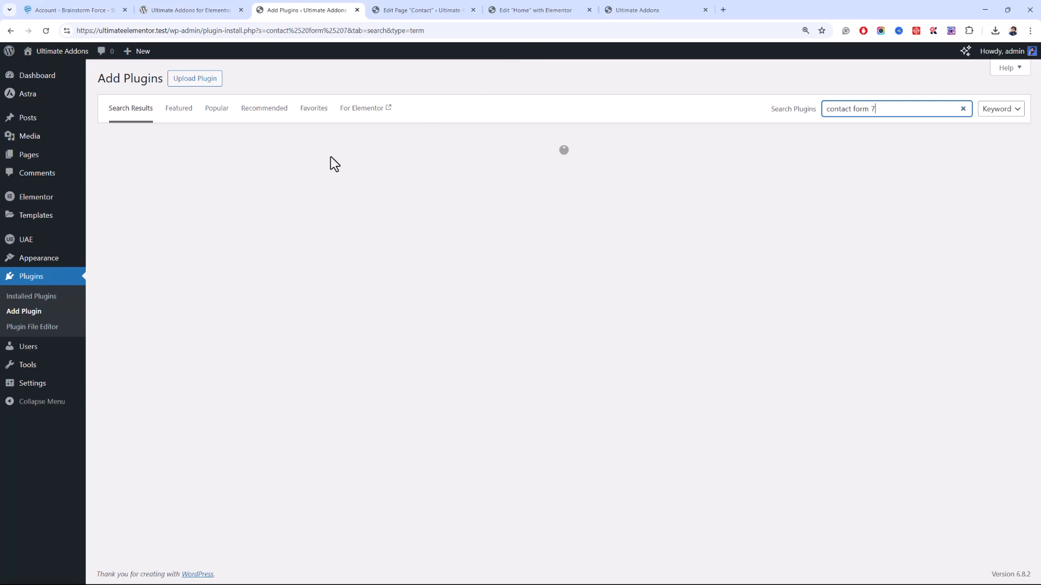
pyautogui.click(362, 169)
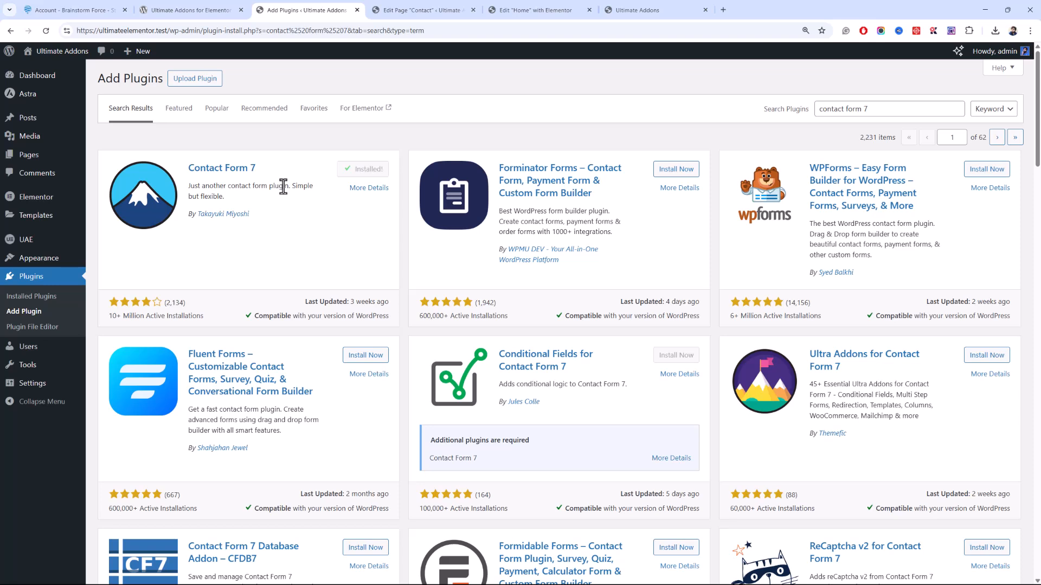
pyautogui.click(370, 172)
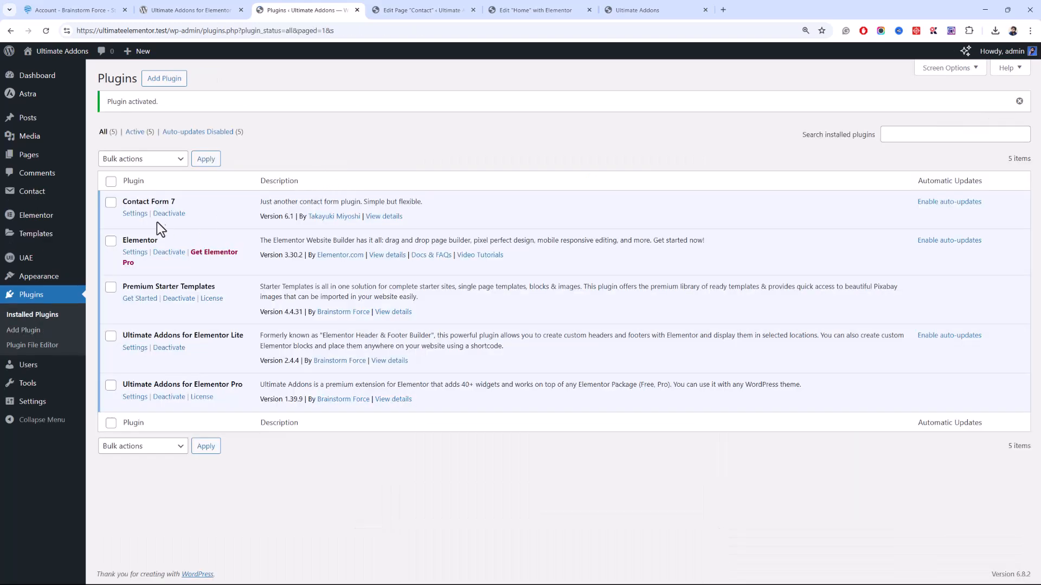
# Select the shortcode of Contact form 1 and open the Contact page in the Elementor editor.
pyautogui.click(43, 196)
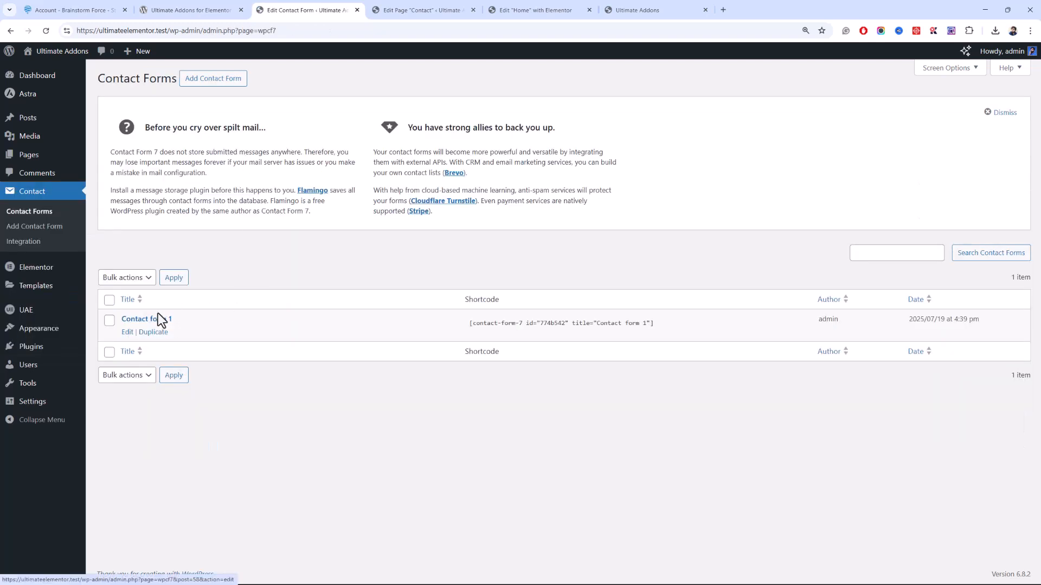
pyautogui.click(499, 325)
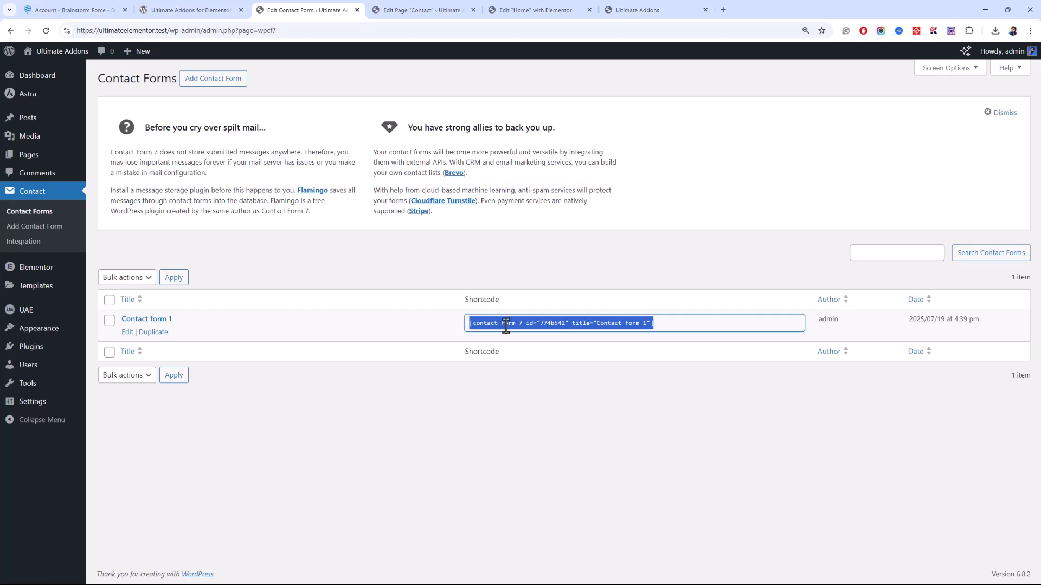
pyautogui.click(427, 10)
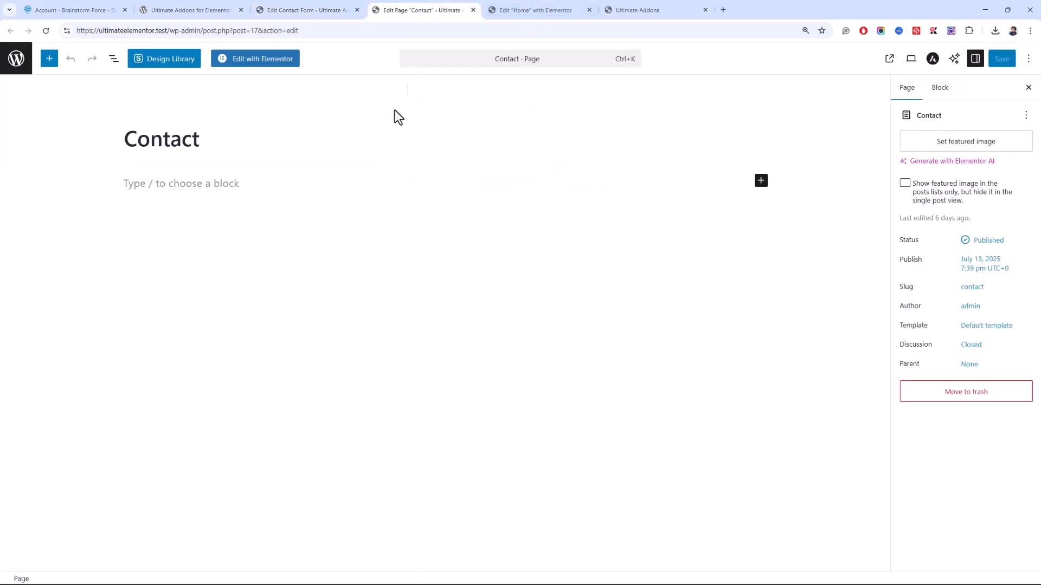
pyautogui.click(247, 65)
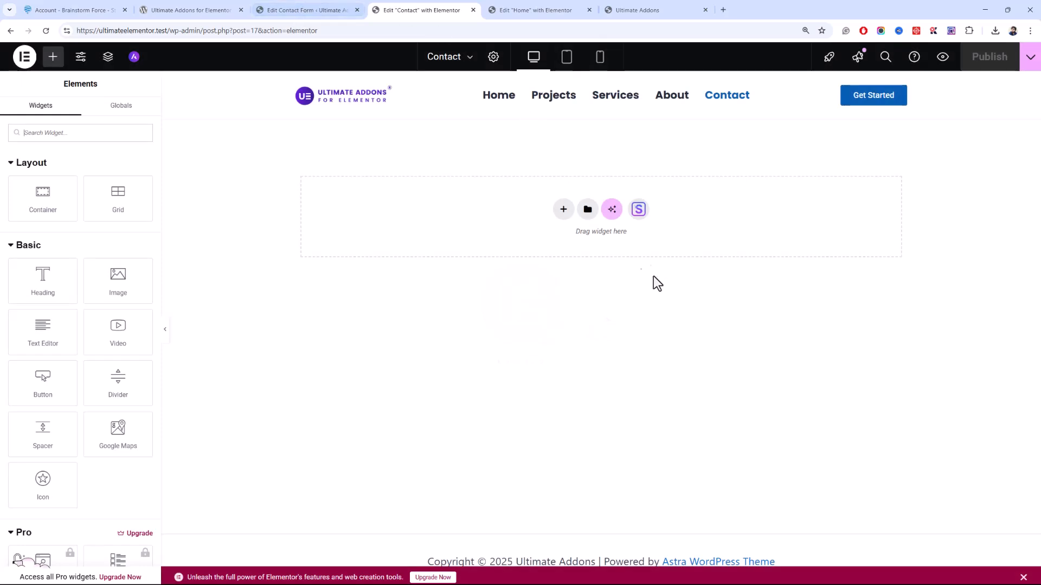
# Import the Starter Templates contact form block with address, email and phone beside the form, installing its required plugins.
pyautogui.click(637, 210)
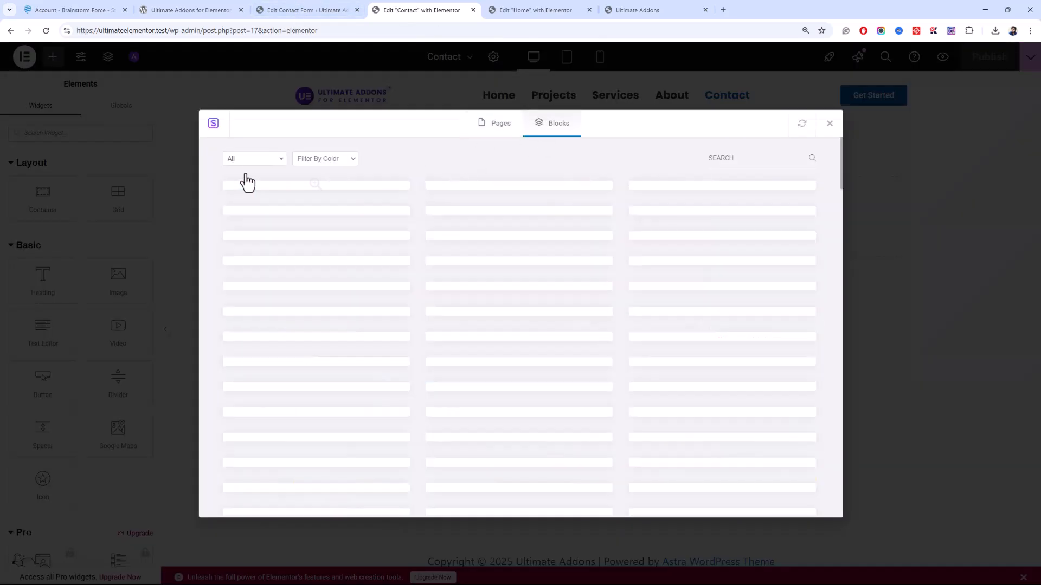
pyautogui.click(260, 161)
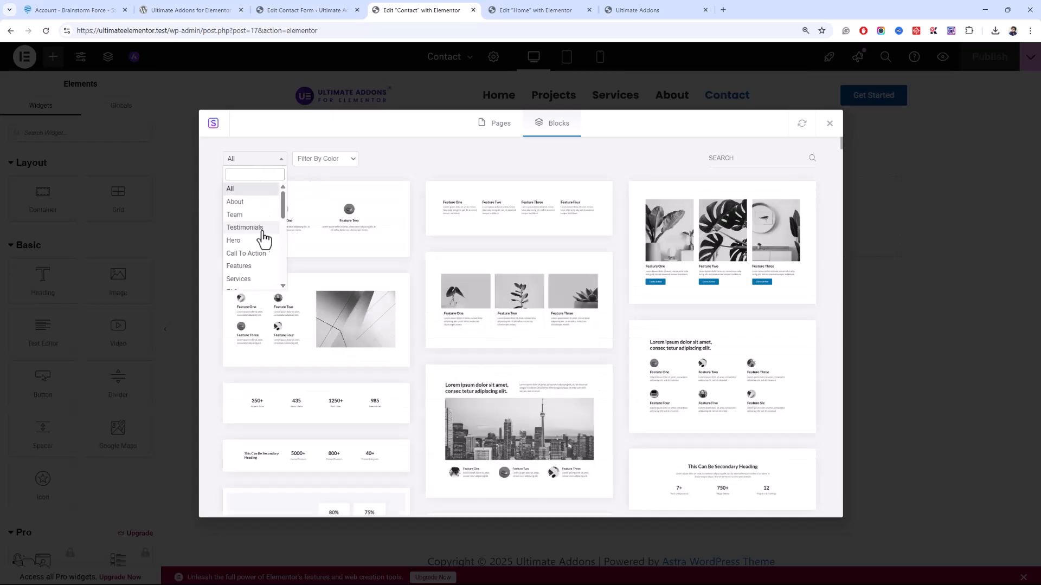
pyautogui.scroll(-3, 287, 215)
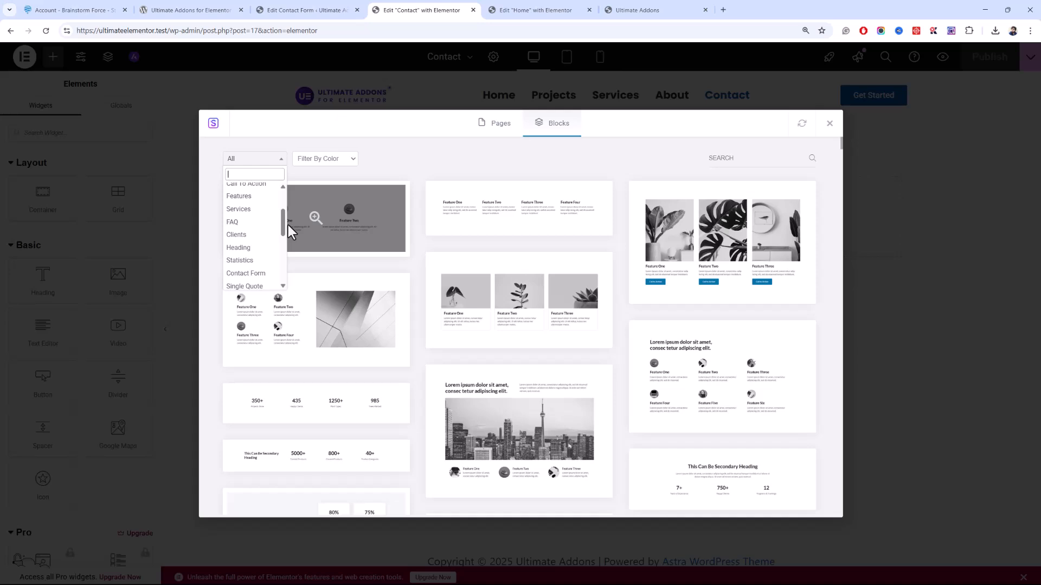
pyautogui.click(262, 274)
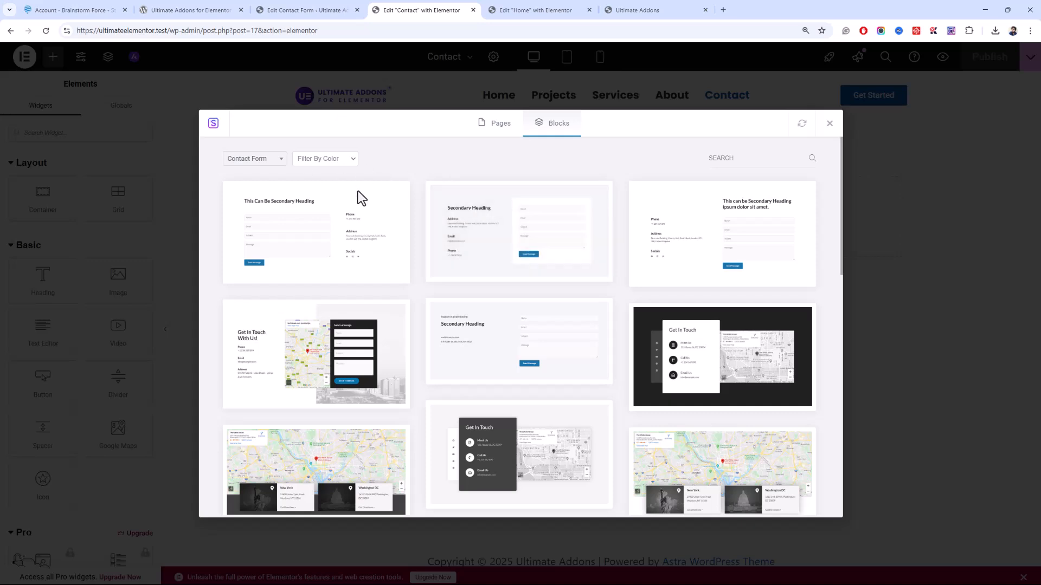
pyautogui.click(490, 275)
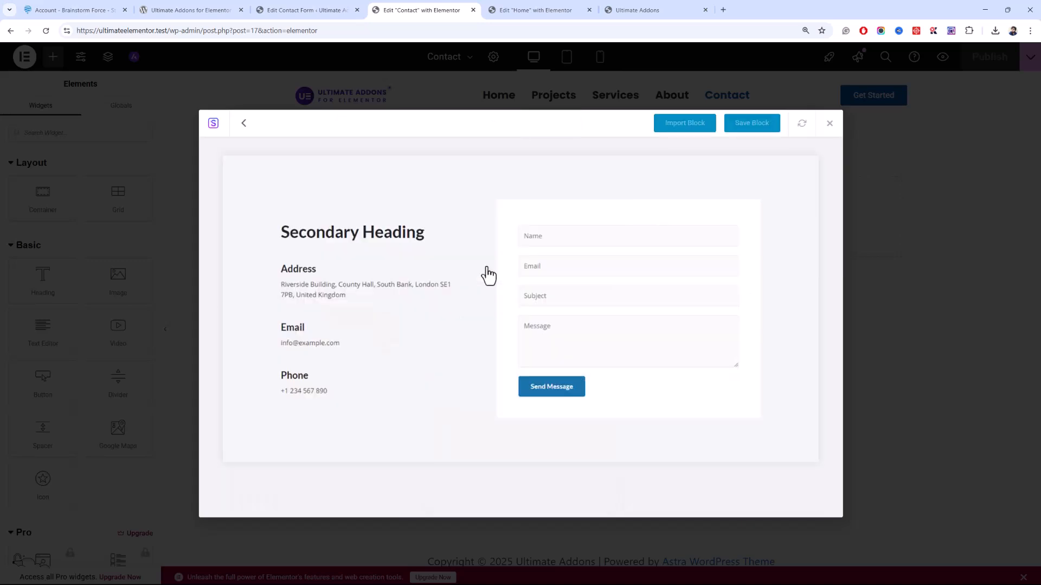
pyautogui.click(696, 123)
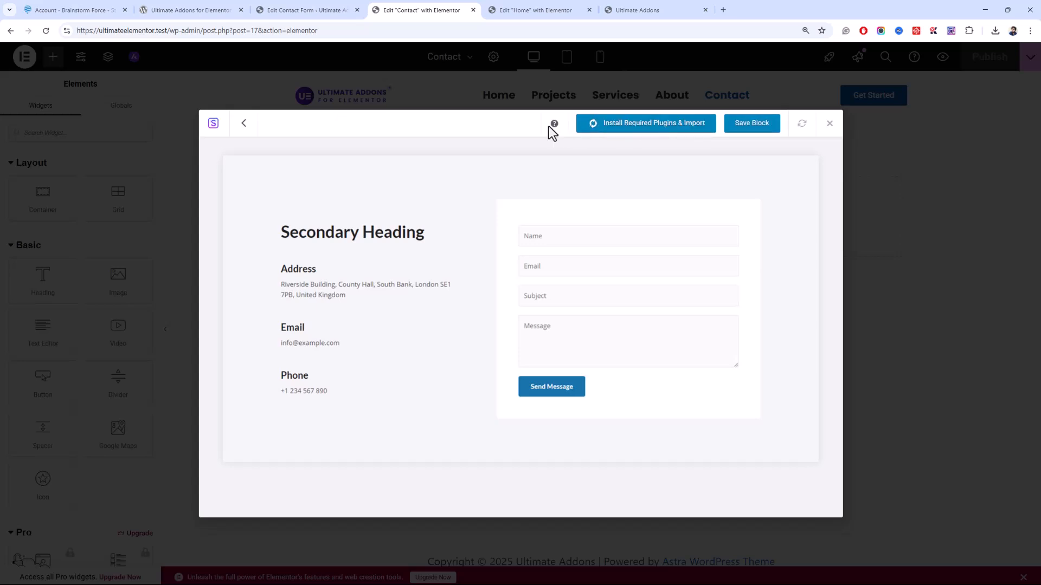
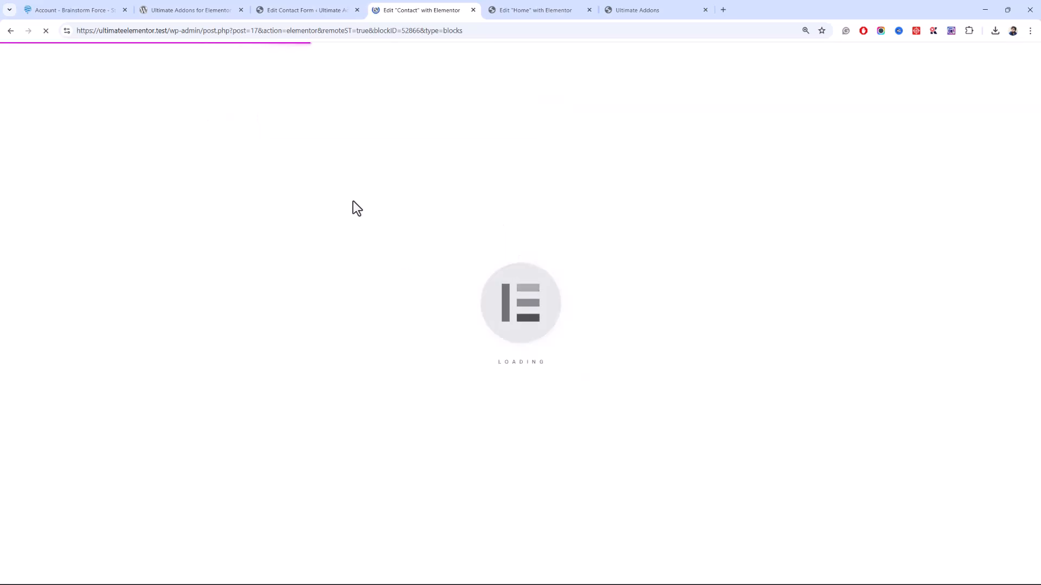
# Check the installed plugins list for WPForms Lite and return to the Contact page in Elementor.
pyautogui.hotkey('ctrl', 'shift', 'Tab')
pyautogui.click(61, 348)
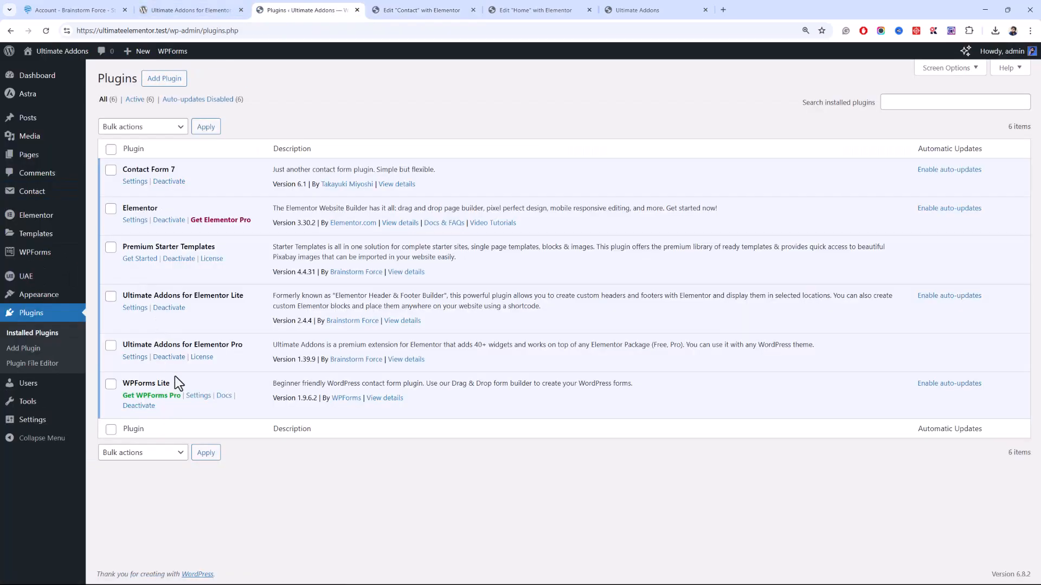
pyautogui.moveTo(175, 376); pyautogui.dragTo(120, 376)
pyautogui.click(74, 202)
pyautogui.click(468, 8)
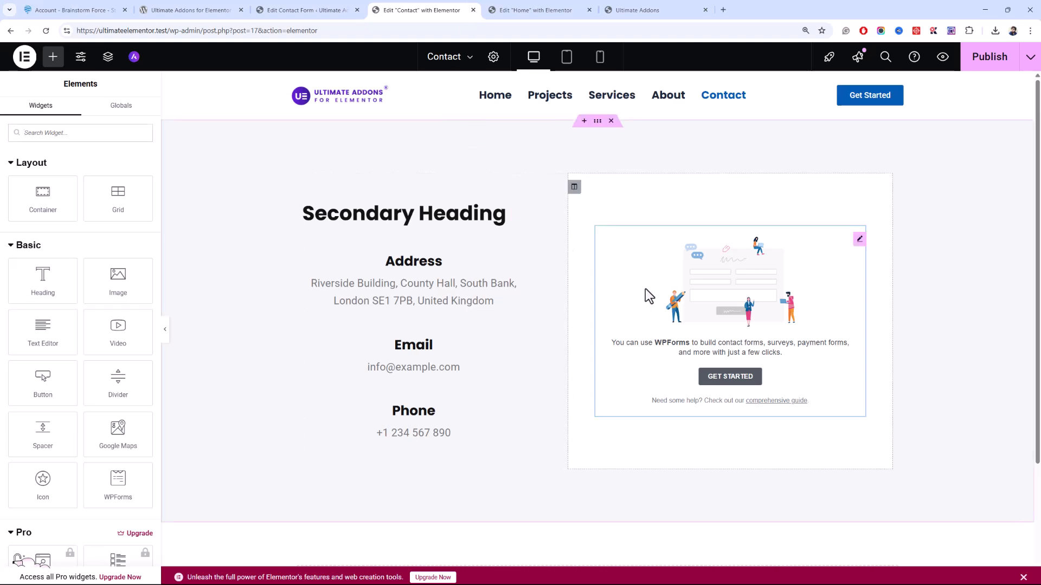
# Delete the WPForms widget from the white column of the imported contact block.
pyautogui.click(649, 297)
pyautogui.rightClick(650, 297)
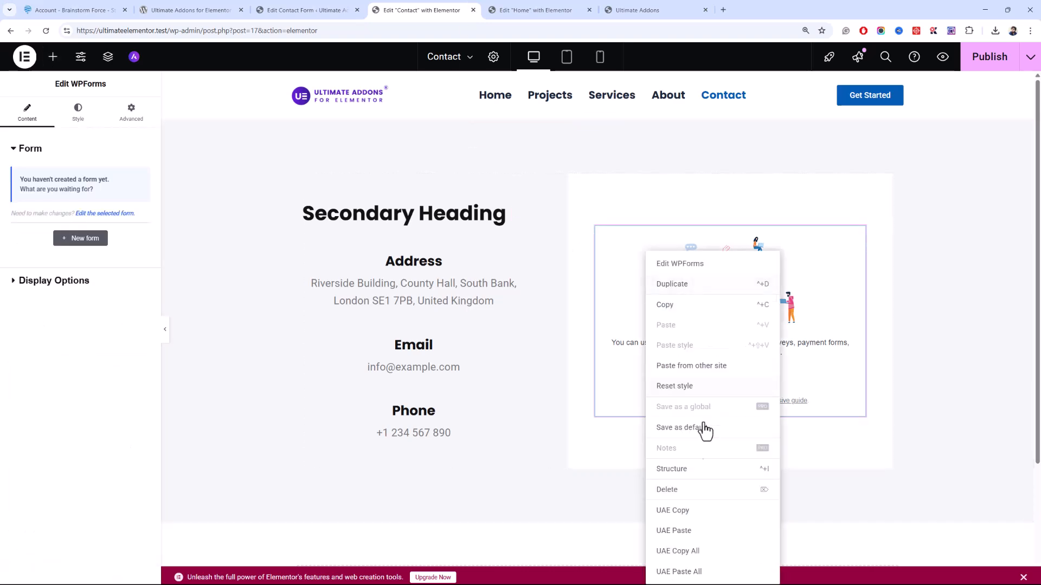
pyautogui.click(675, 493)
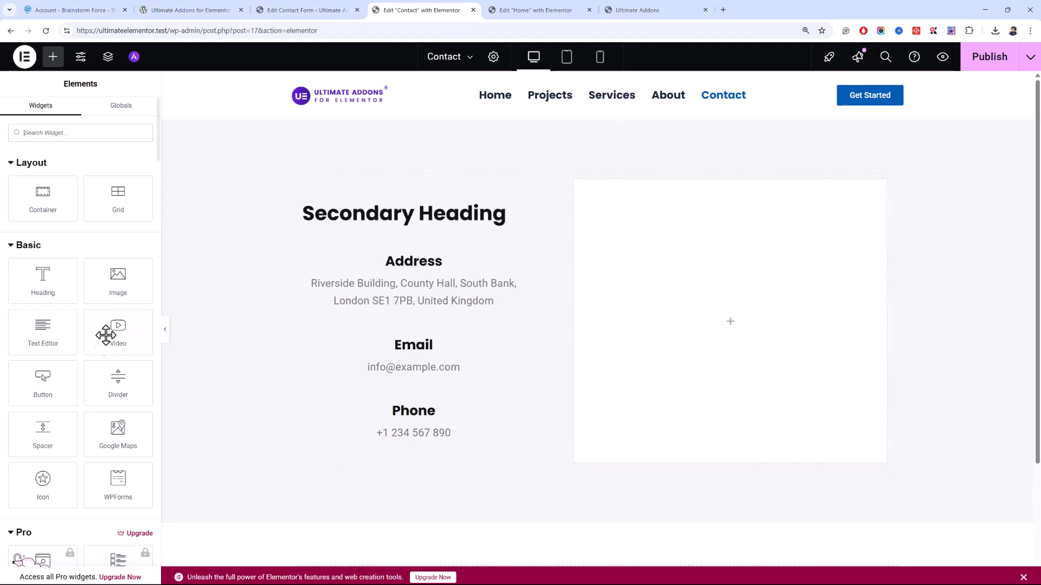
# Browse the Ultimate Addons Pro widgets for the available form styler widgets.
pyautogui.scroll(-10, 92, 227)
pyautogui.scroll(-12, 86, 223)
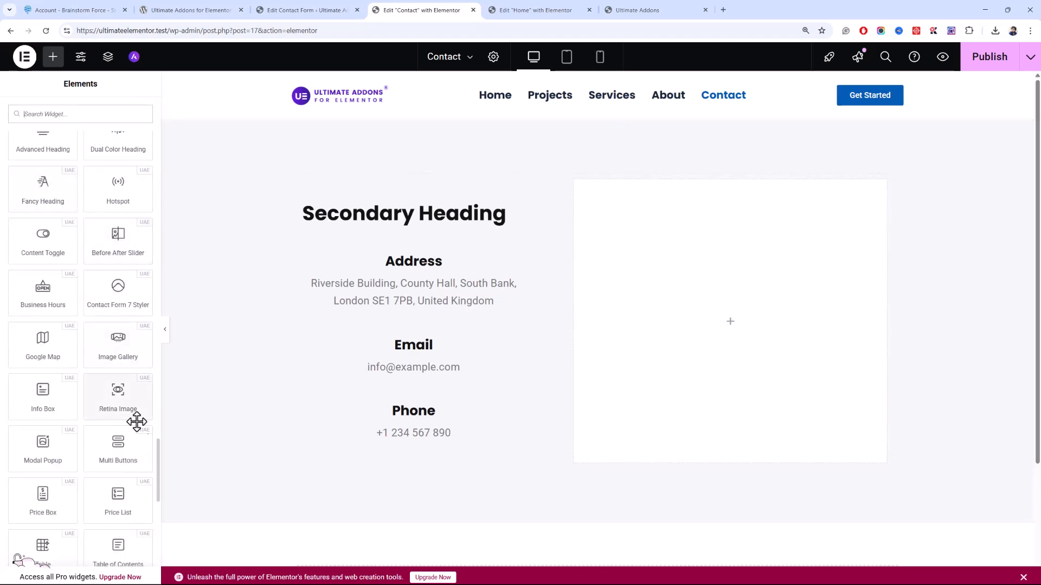
pyautogui.moveTo(157, 464); pyautogui.dragTo(160, 448)
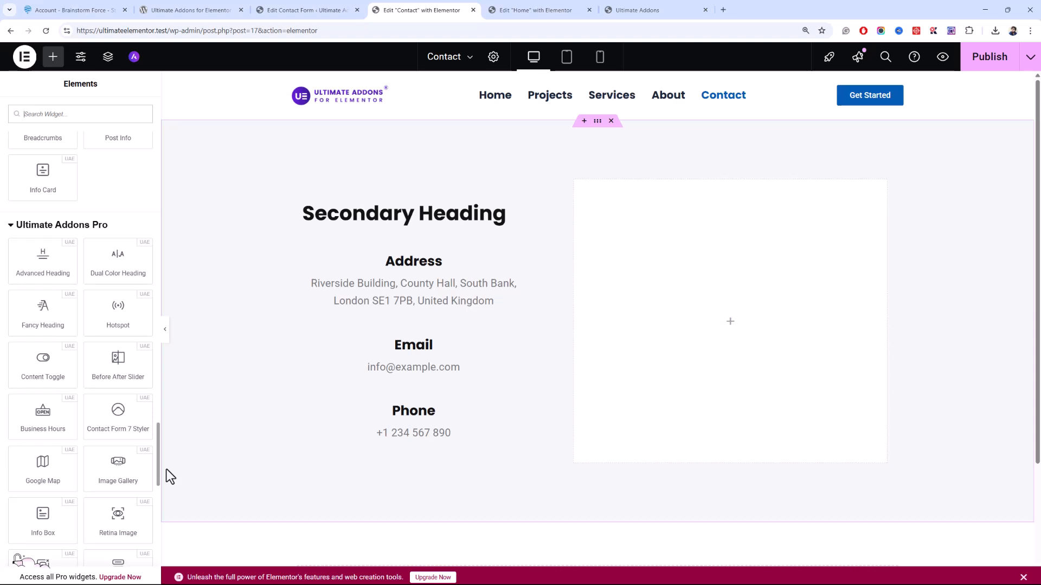
pyautogui.scroll(-2, 163, 462)
pyautogui.scroll(1, 160, 479)
pyautogui.scroll(-4, 159, 481)
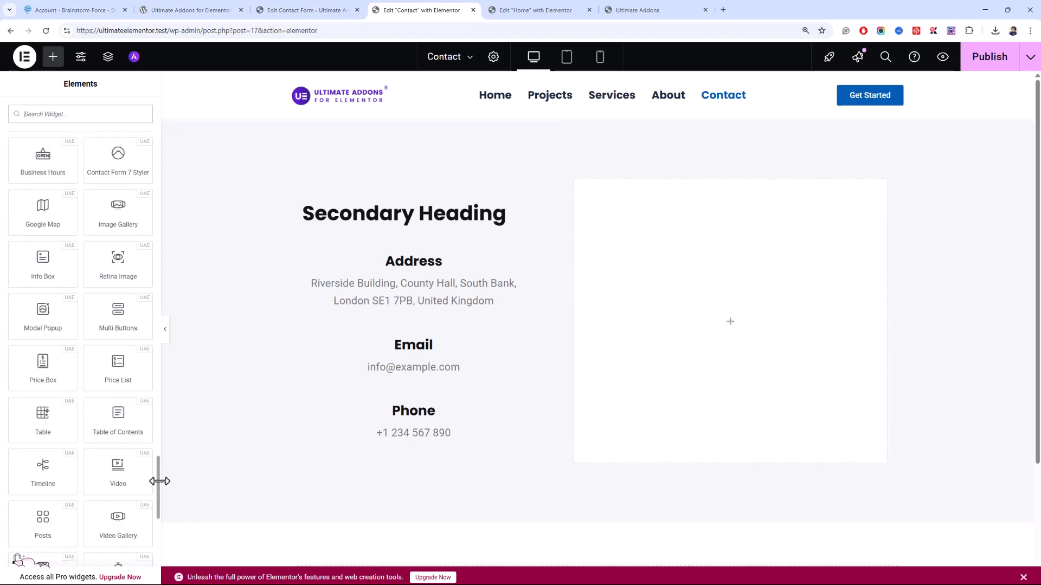
pyautogui.scroll(-3, 160, 486)
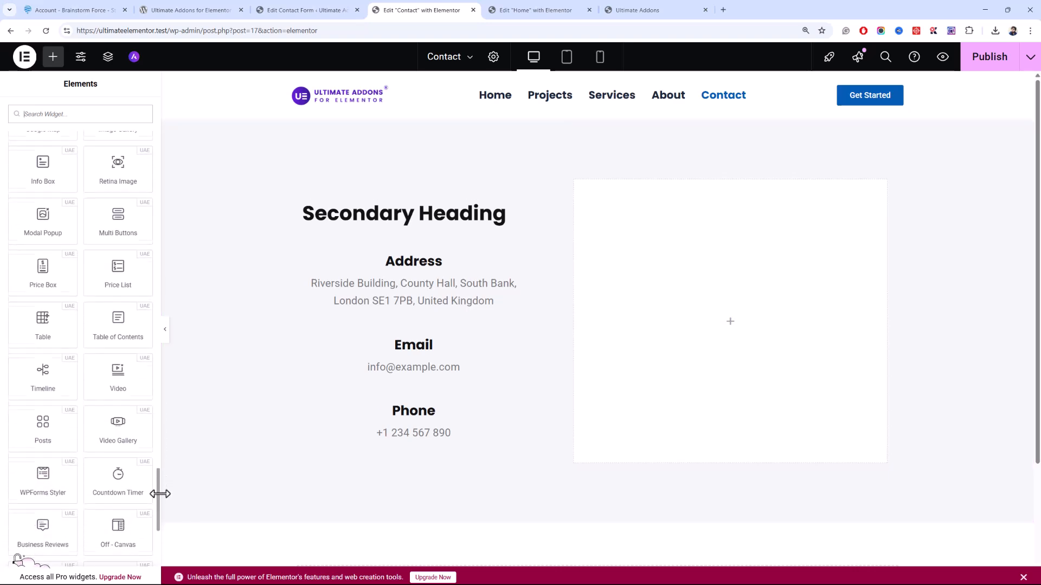
pyautogui.scroll(-4, 159, 505)
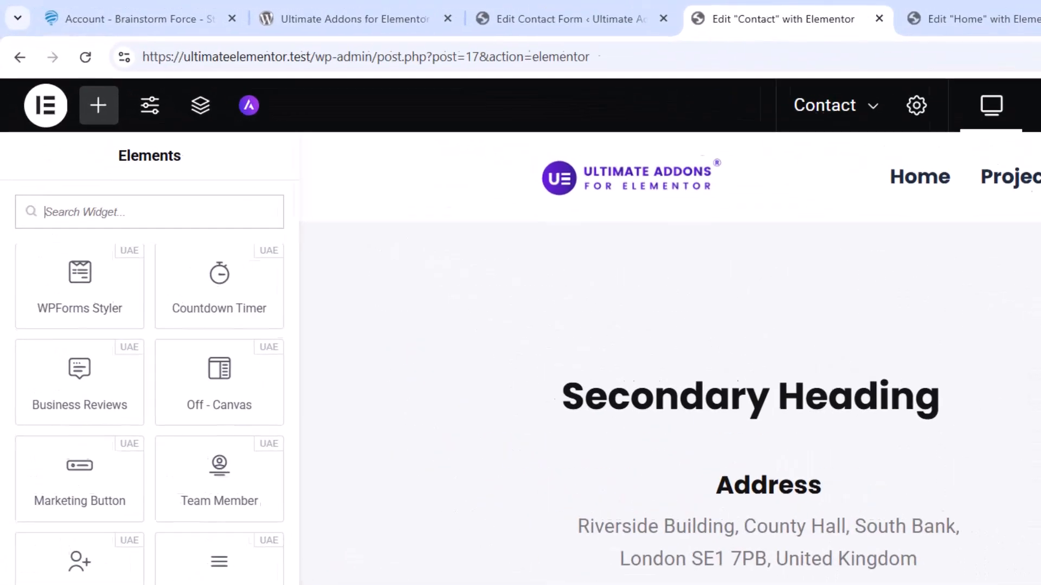
# Find the Contact Form 7 Styler widget by searching "contact", place it in the empty white column and assign Contact form 1.
pyautogui.write('cont')
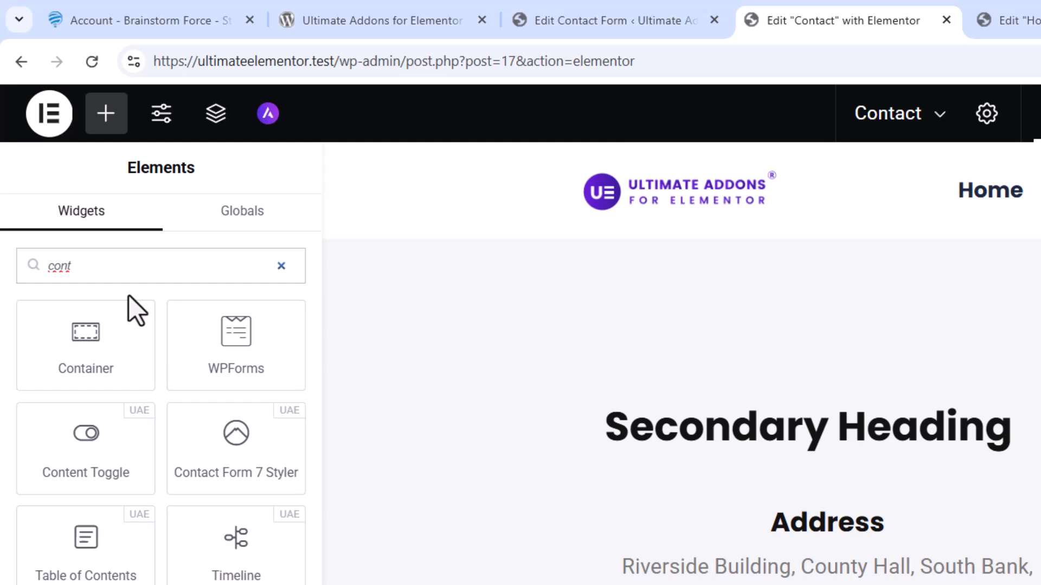
pyautogui.write('act')
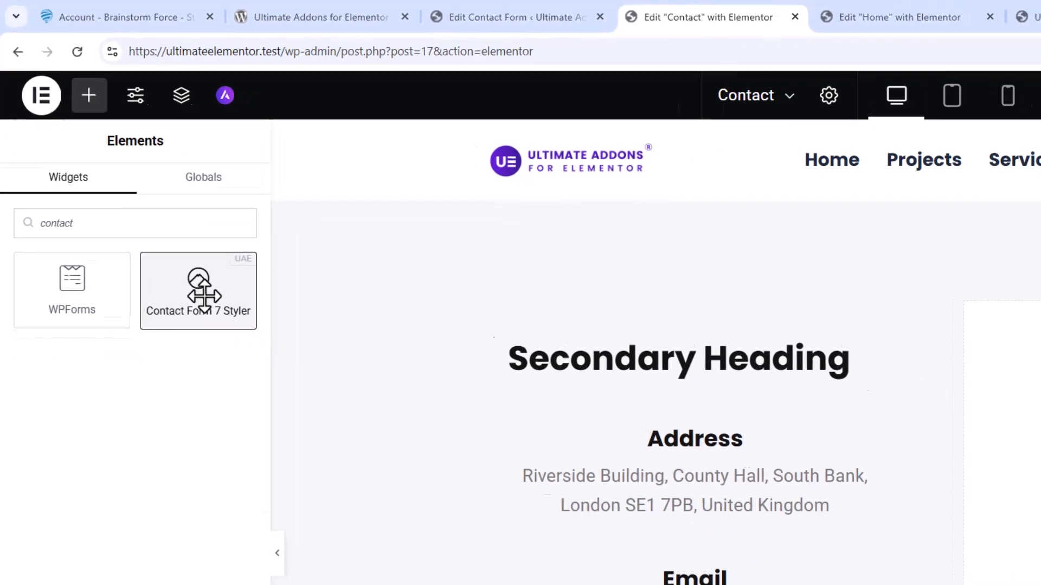
pyautogui.moveTo(204, 295); pyautogui.dragTo(1040, 401)
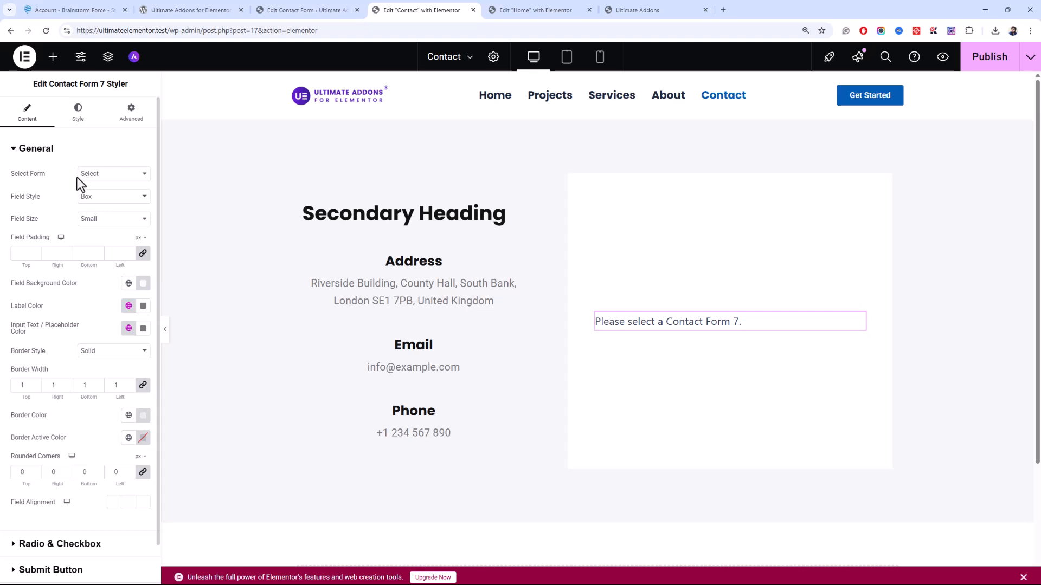
pyautogui.click(95, 177)
pyautogui.click(119, 200)
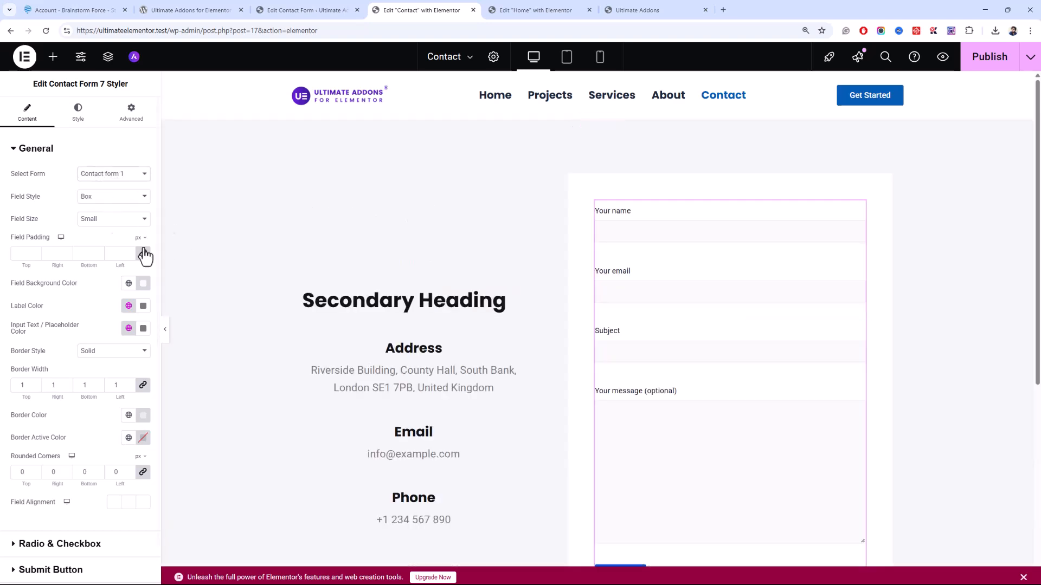
# Set the contact form's field style to Underline and the spacing between fields to 0 px.
pyautogui.click(112, 199)
pyautogui.click(129, 222)
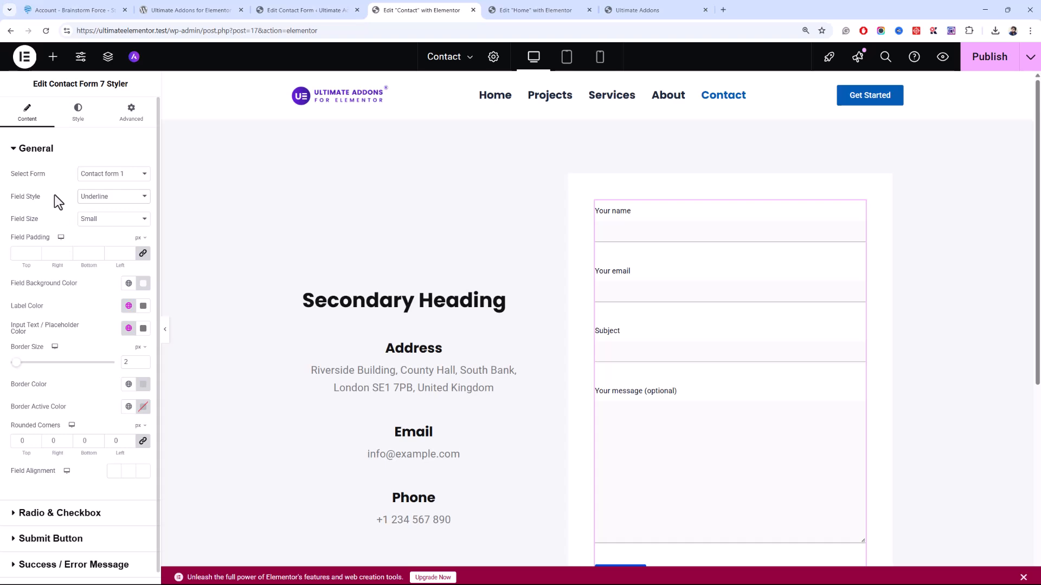
pyautogui.click(78, 115)
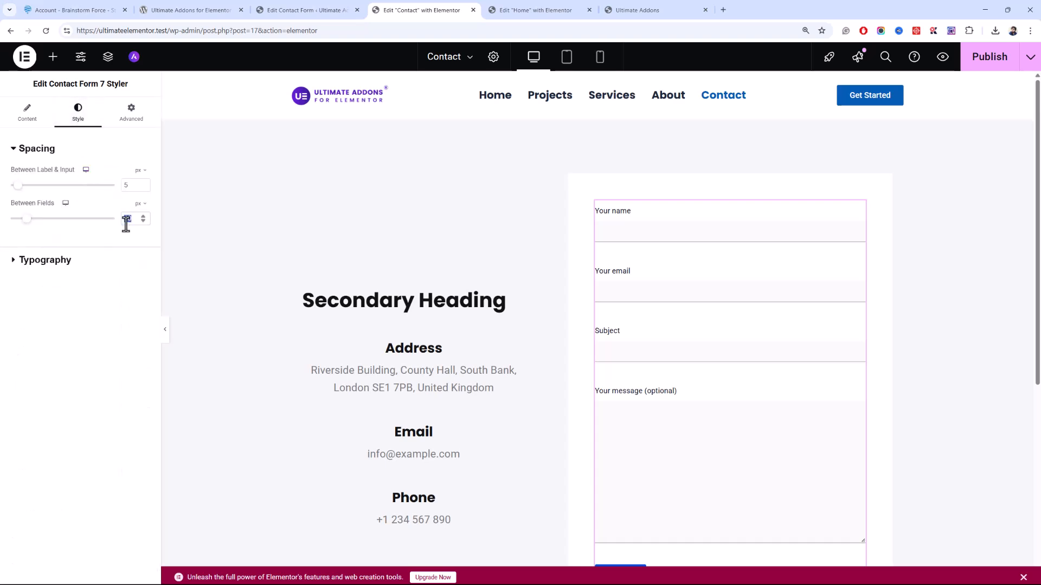
pyautogui.write('0')
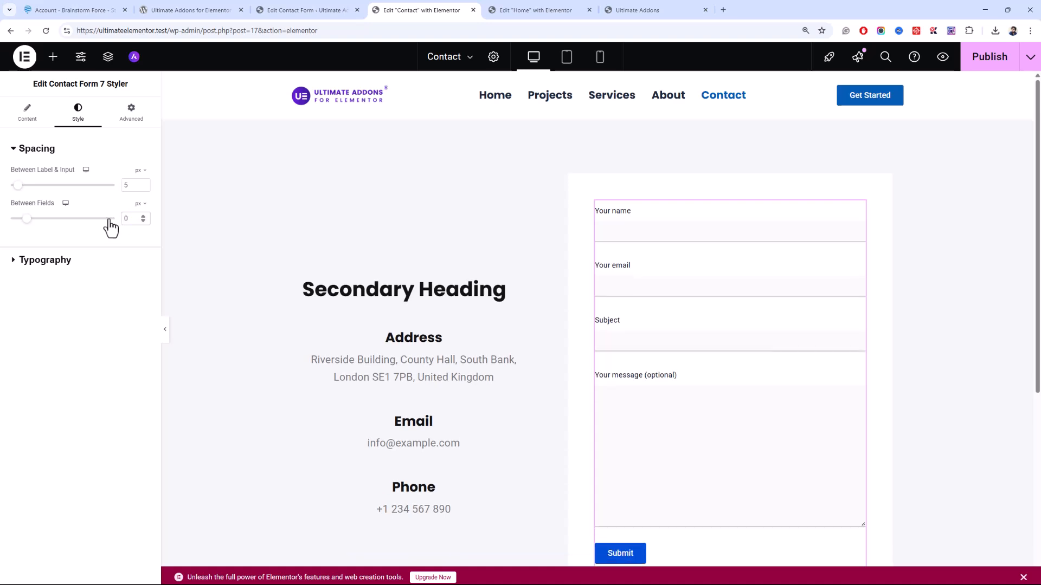
# Review the form styler's field colour, border, radio and checkbox, and submit button options, and look over the form on the page.
pyautogui.click(27, 124)
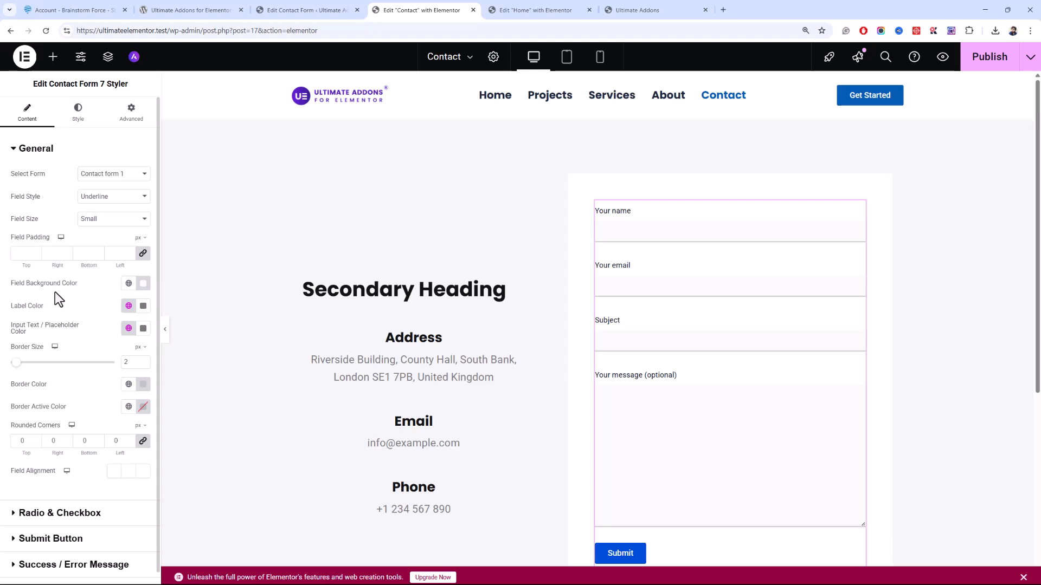
pyautogui.click(124, 285)
pyautogui.click(66, 279)
pyautogui.scroll(-1, 85, 364)
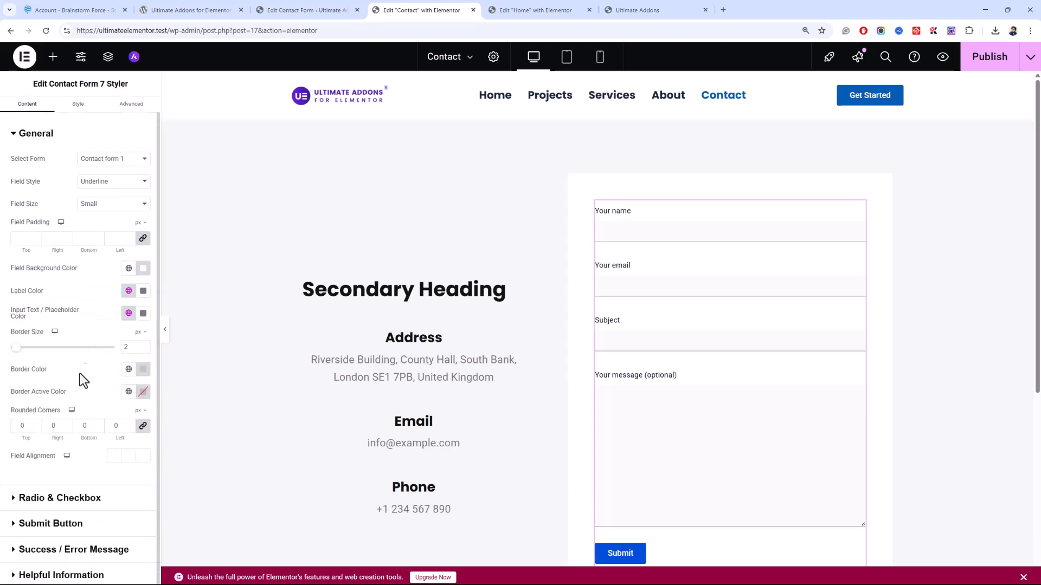
pyautogui.click(102, 492)
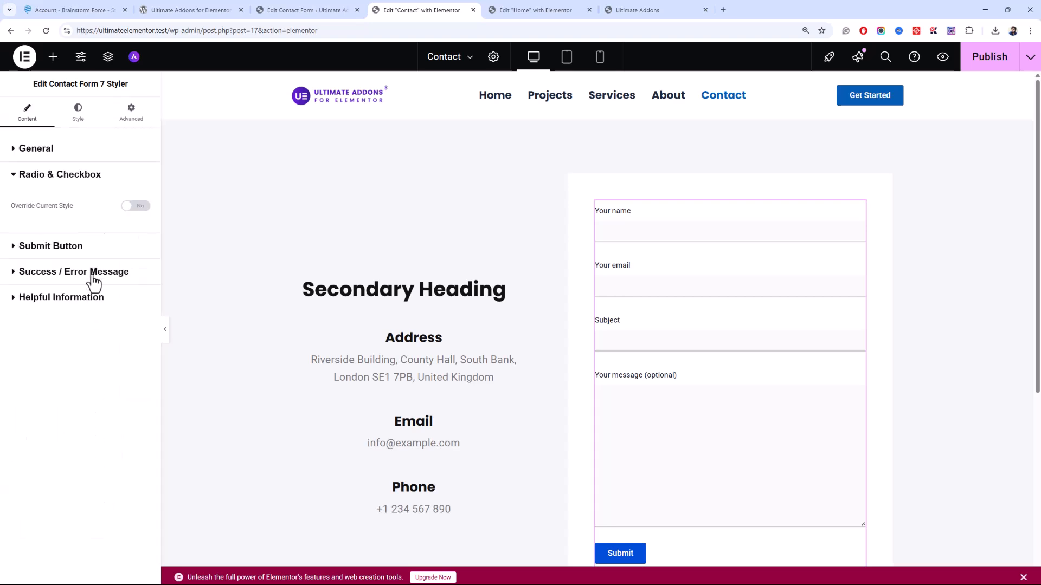
pyautogui.click(88, 250)
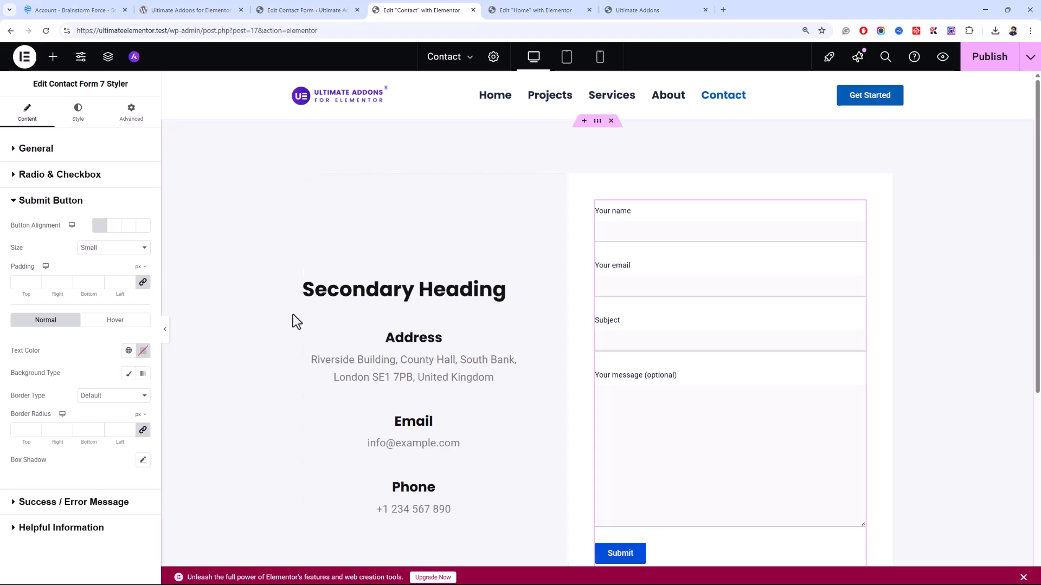
pyautogui.scroll(-3, 313, 307)
pyautogui.scroll(3, 314, 307)
pyautogui.click(36, 148)
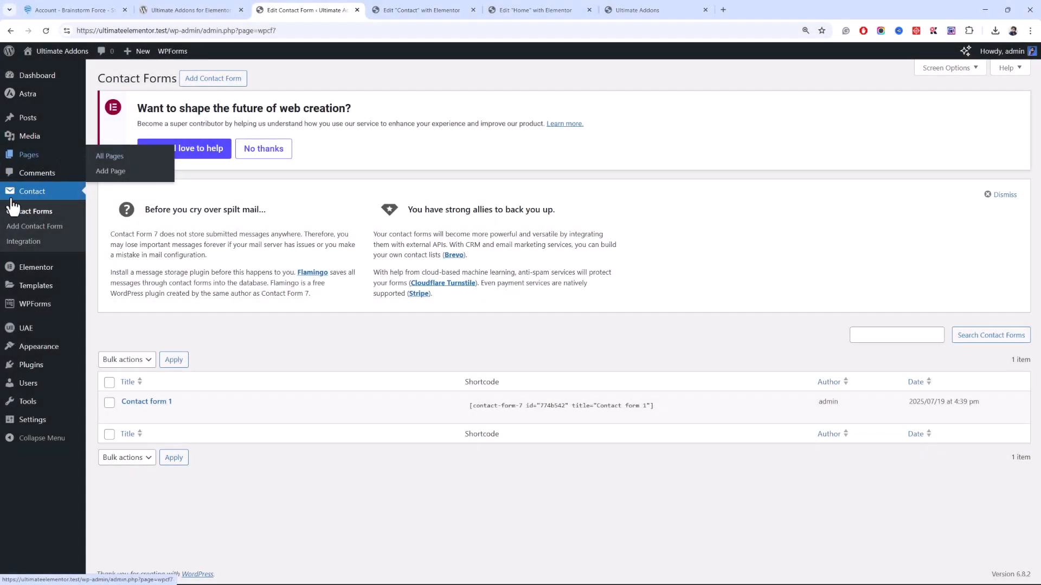
# Open the About page from the WordPress page list in a separate browser tab and launch it in the Elementor editor.
pyautogui.click(80, 170)
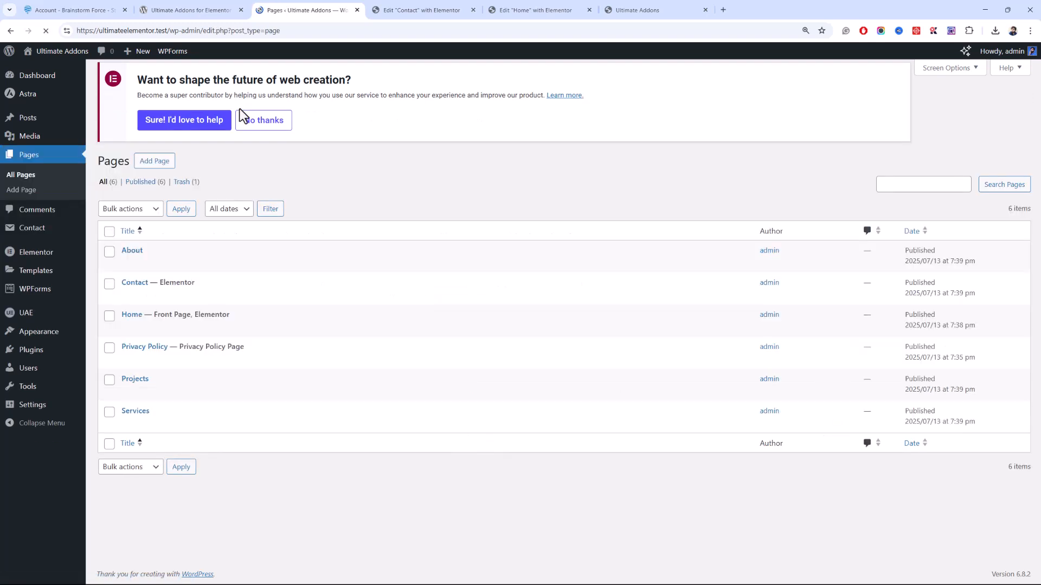
pyautogui.middleClick(131, 275)
pyautogui.click(442, 9)
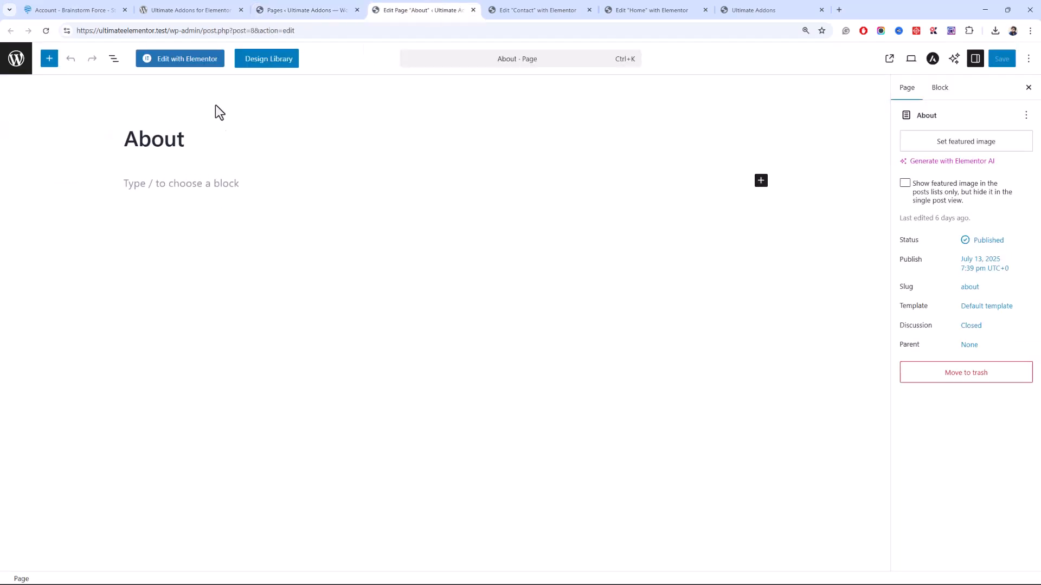
pyautogui.click(199, 64)
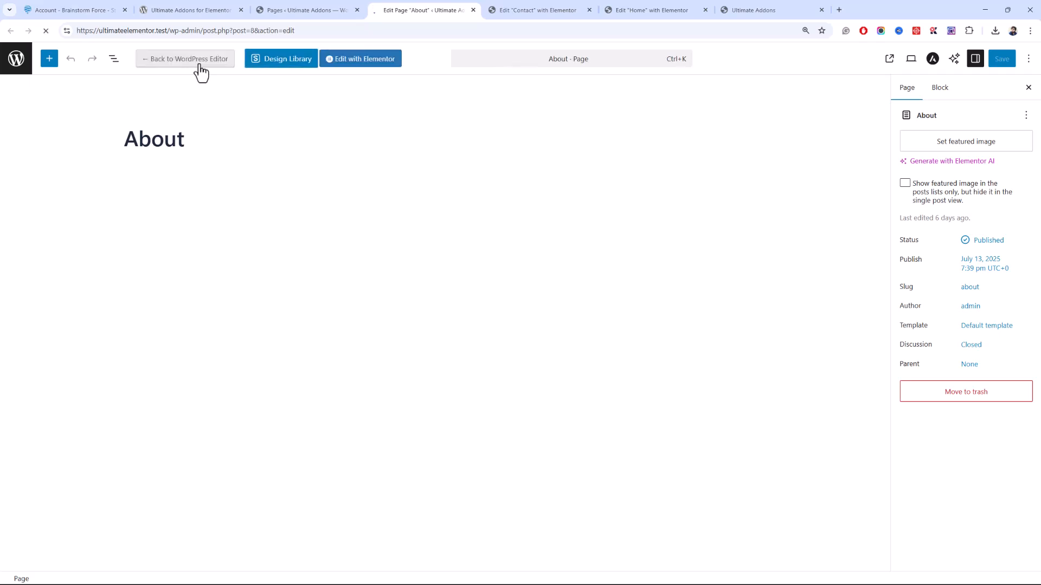
# Add an Ultimate Addons Advanced Heading widget to the About page and apply Preset 1 to it.
pyautogui.scroll(-5, 60, 265)
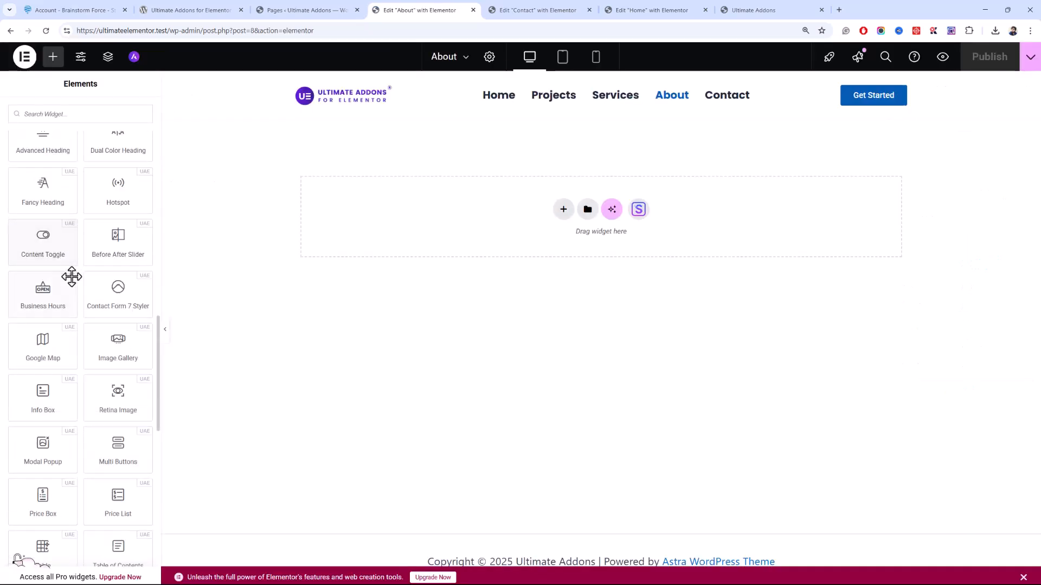
pyautogui.scroll(3, 68, 279)
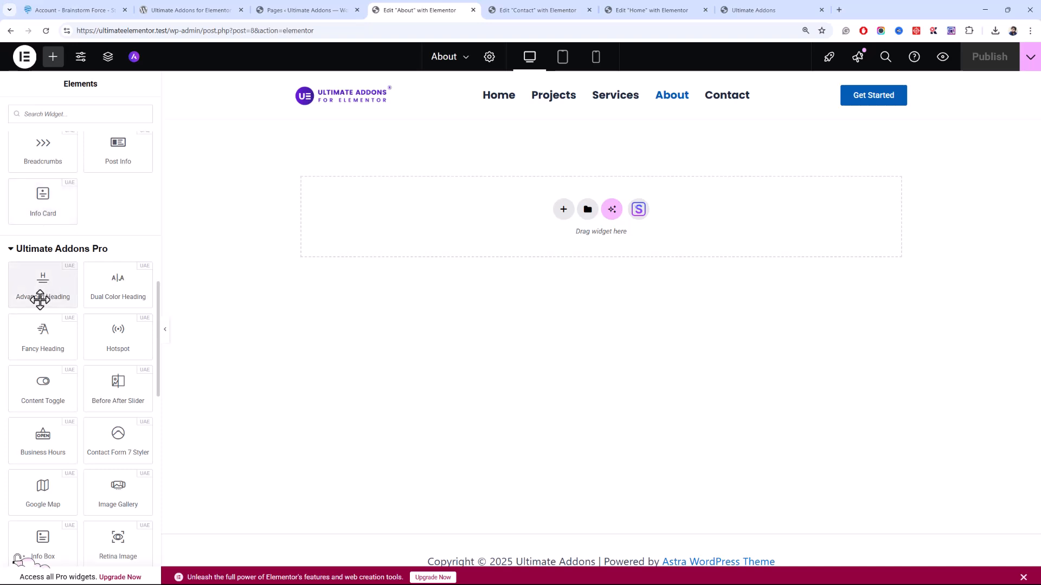
pyautogui.moveTo(54, 299); pyautogui.dragTo(355, 213)
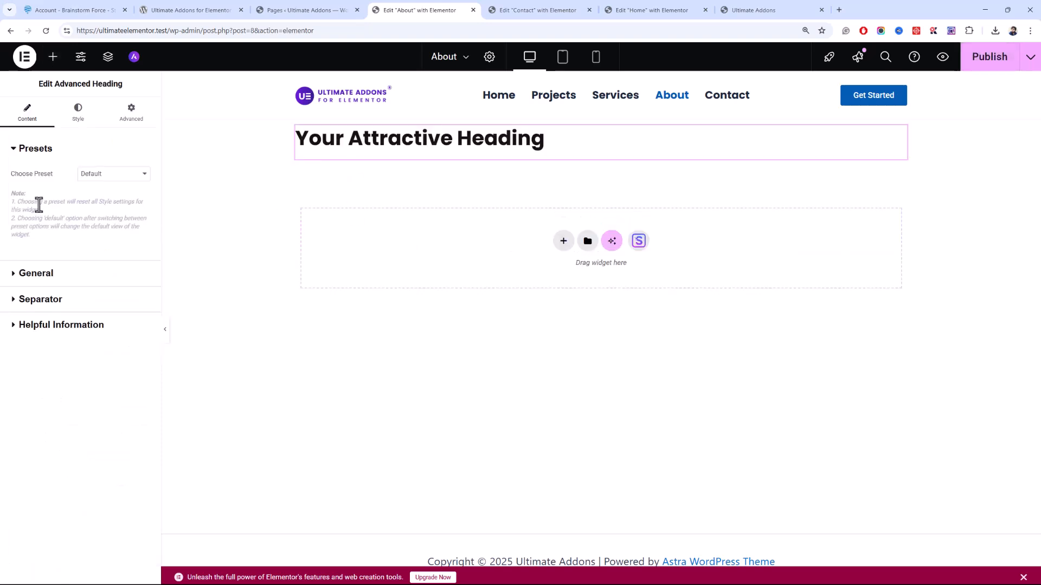
pyautogui.click(92, 176)
pyautogui.click(114, 201)
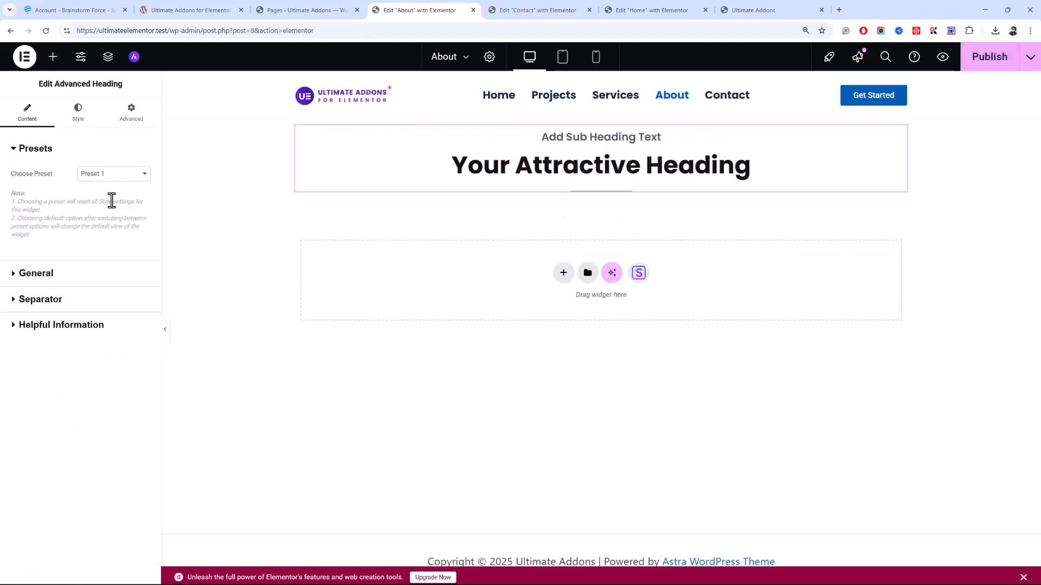
# Try Presets 2 to 5 on the Advanced Heading and settle on Preset 6.
pyautogui.click(137, 175)
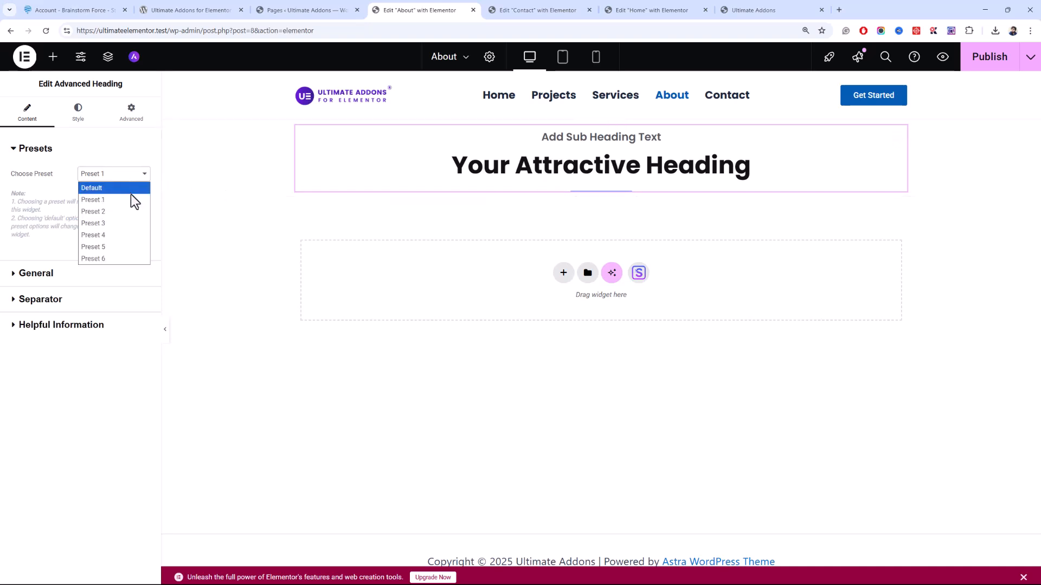
pyautogui.click(129, 212)
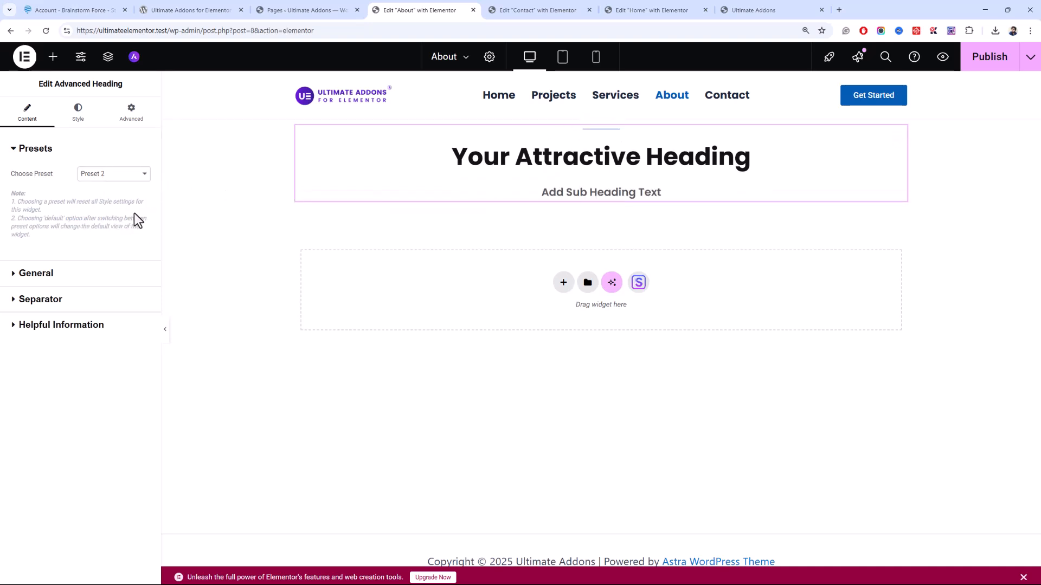
pyautogui.click(142, 183)
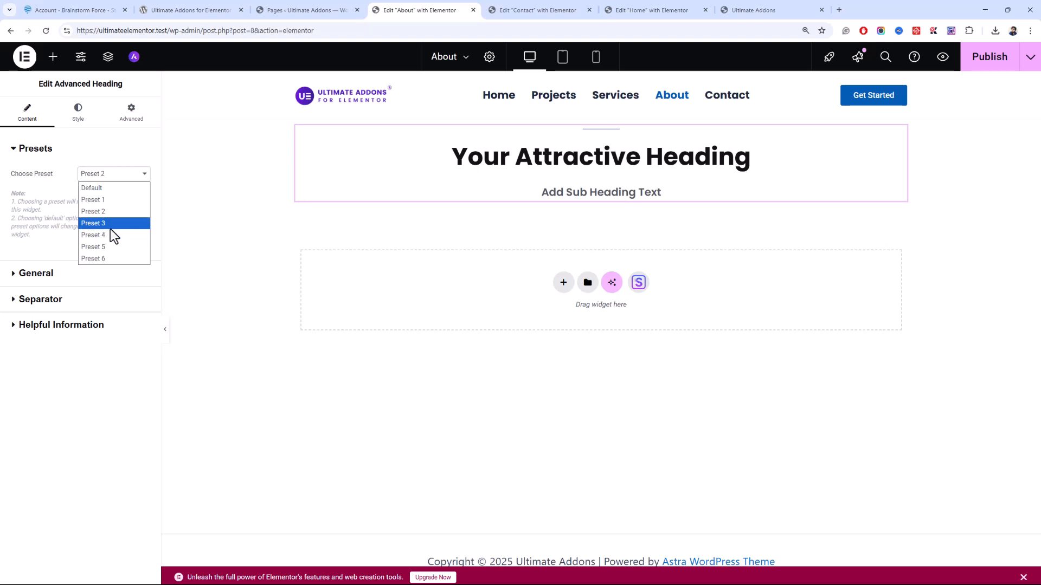
pyautogui.click(113, 226)
pyautogui.click(120, 178)
pyautogui.click(104, 233)
pyautogui.click(110, 176)
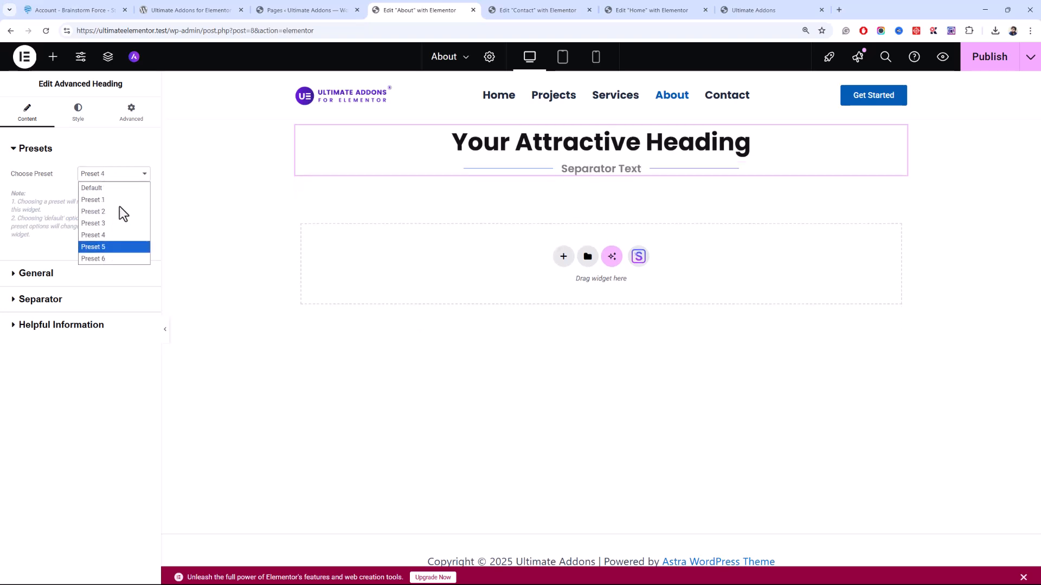
pyautogui.click(111, 247)
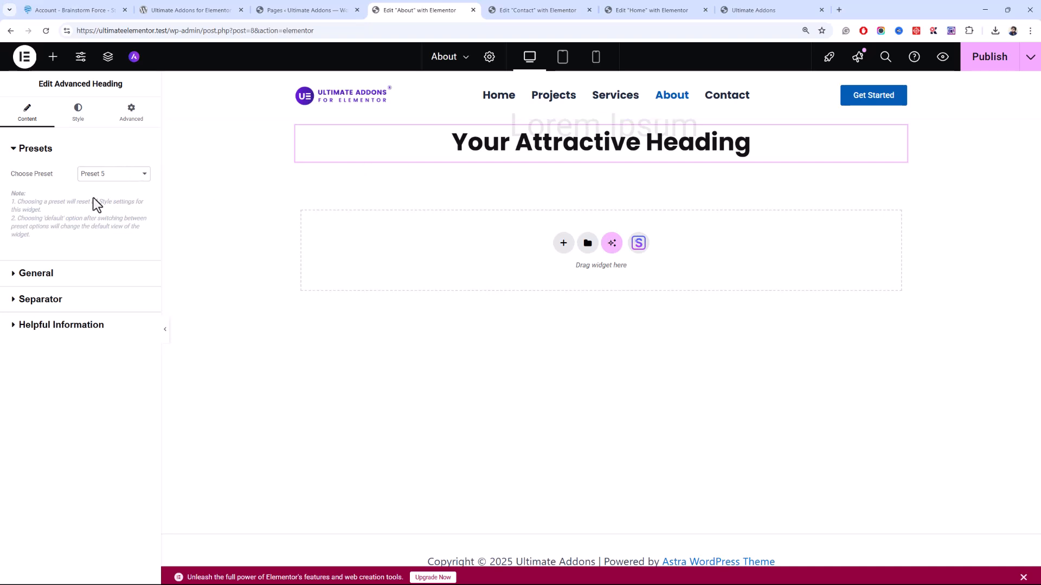
pyautogui.click(105, 183)
pyautogui.click(123, 258)
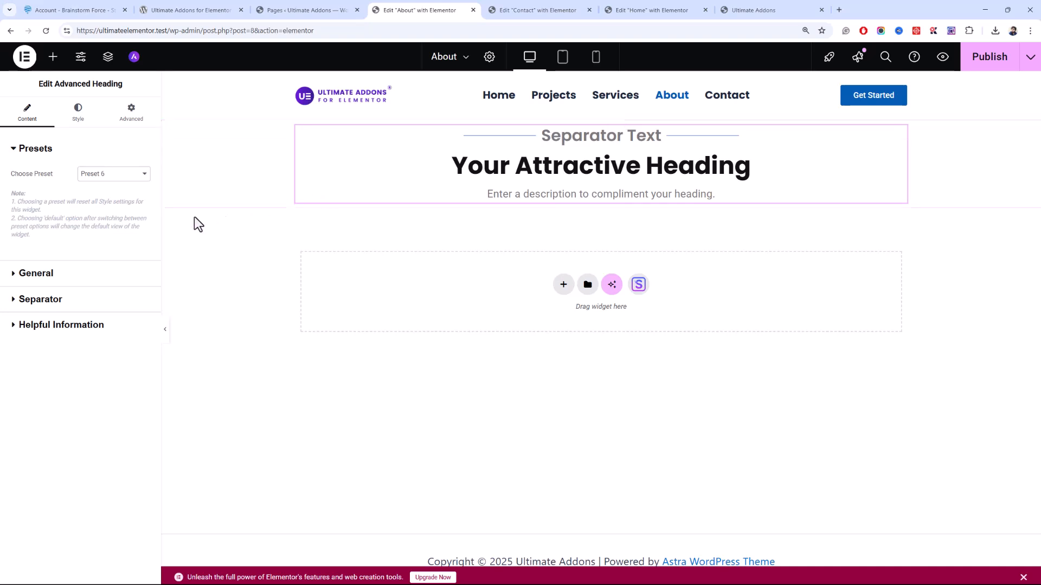
# Review the Advanced Heading's general text, link and description options, and try its background text on and off.
pyautogui.click(95, 275)
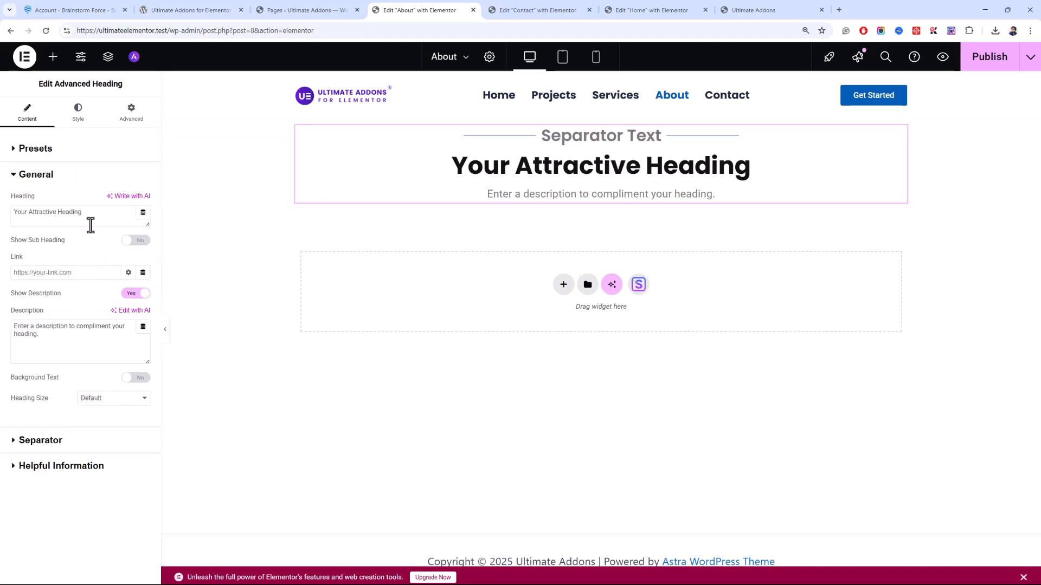
pyautogui.moveTo(89, 219); pyautogui.dragTo(3, 222)
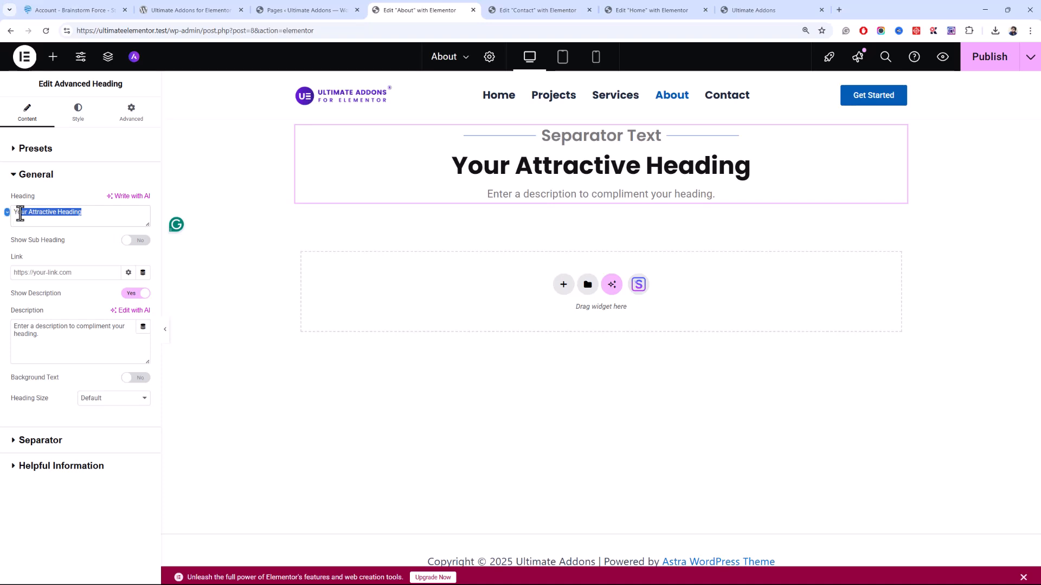
pyautogui.click(76, 277)
pyautogui.click(86, 346)
pyautogui.click(137, 378)
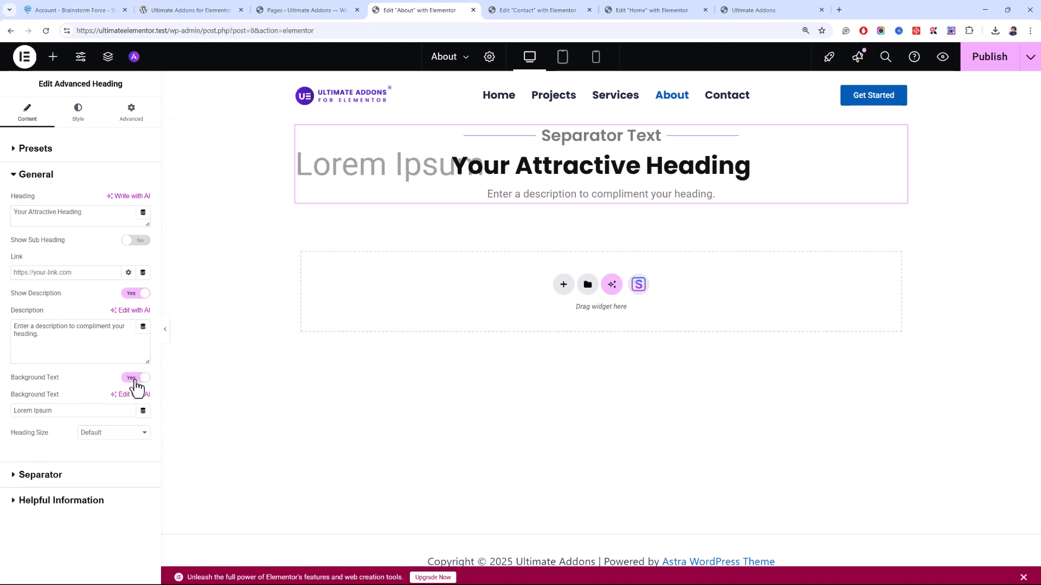
pyautogui.click(136, 379)
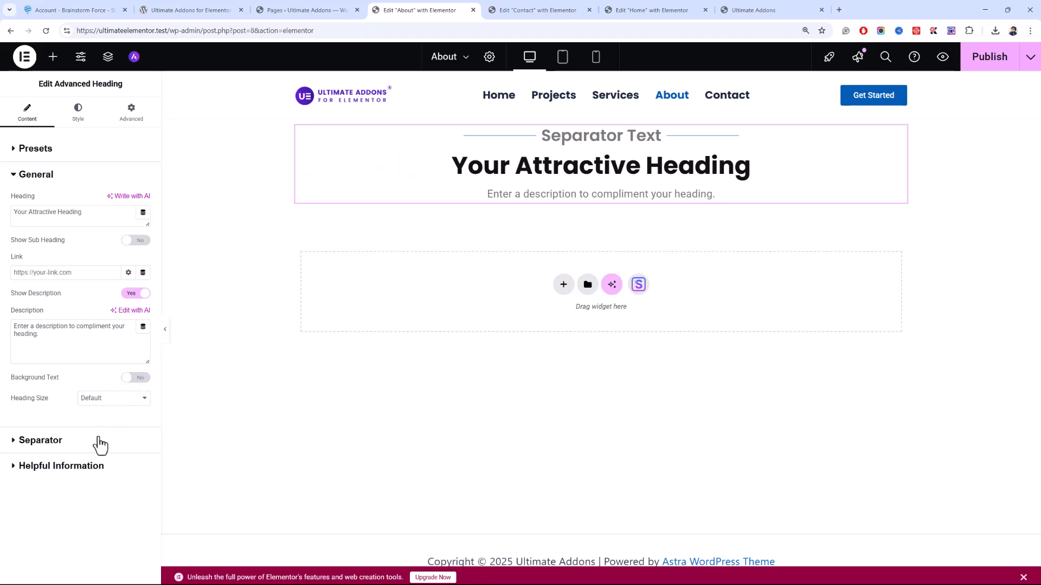
# Add an Ultimate Addons Fancy Heading widget directly below the Advanced Heading on the About page.
pyautogui.click(52, 56)
pyautogui.scroll(-15, 73, 345)
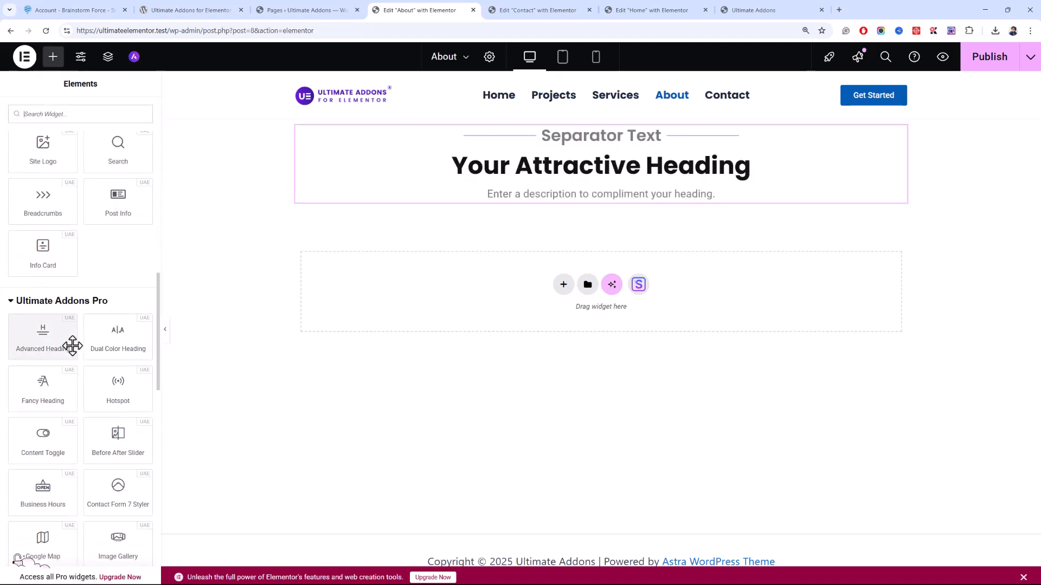
pyautogui.moveTo(50, 393); pyautogui.dragTo(563, 201)
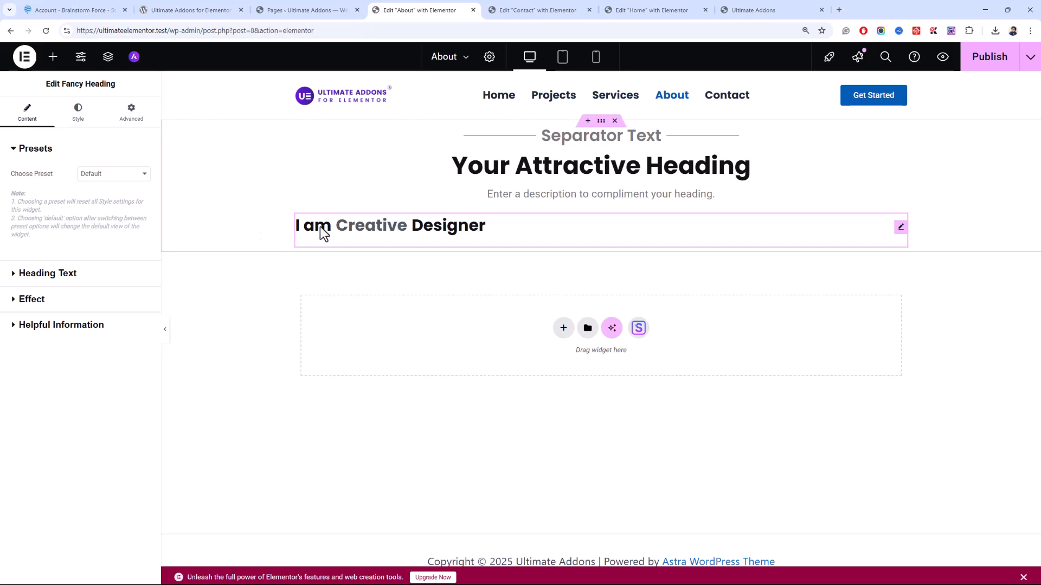
# Try Presets 1 to 4 on the Fancy Heading and settle on Preset 5.
pyautogui.click(114, 173)
pyautogui.click(115, 204)
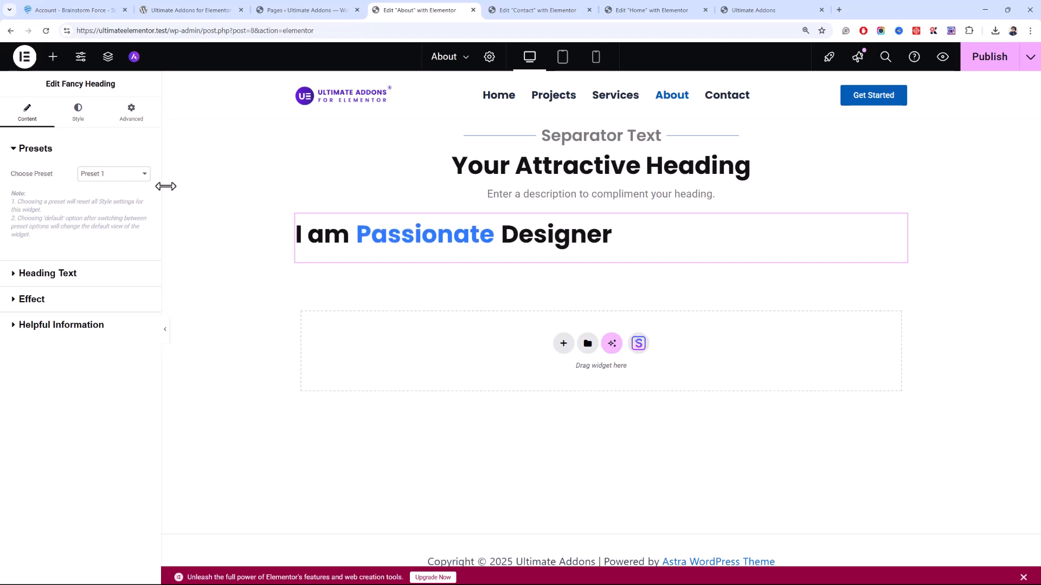
pyautogui.click(112, 173)
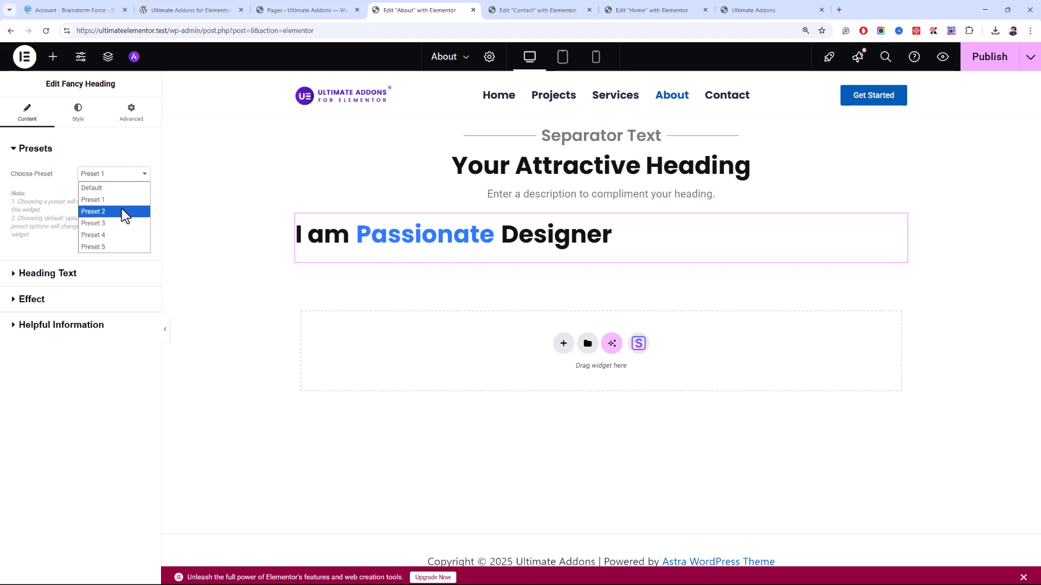
pyautogui.click(121, 209)
pyautogui.click(108, 177)
pyautogui.click(112, 222)
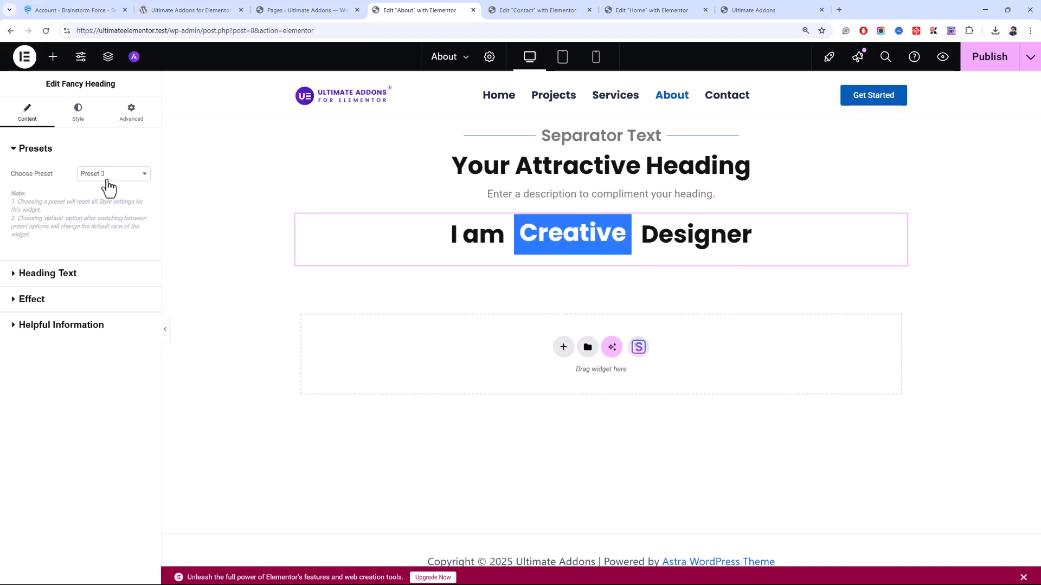
pyautogui.click(107, 179)
pyautogui.click(119, 235)
pyautogui.click(104, 178)
pyautogui.click(113, 245)
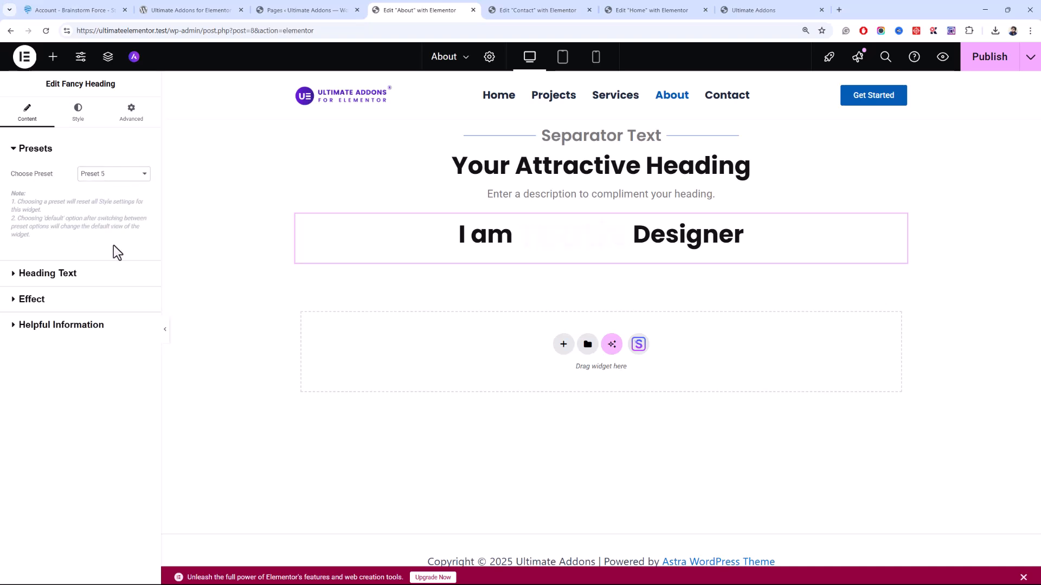
# Review the Fancy Heading's before, fancy and after text fields and the list of available animation effects.
pyautogui.click(84, 281)
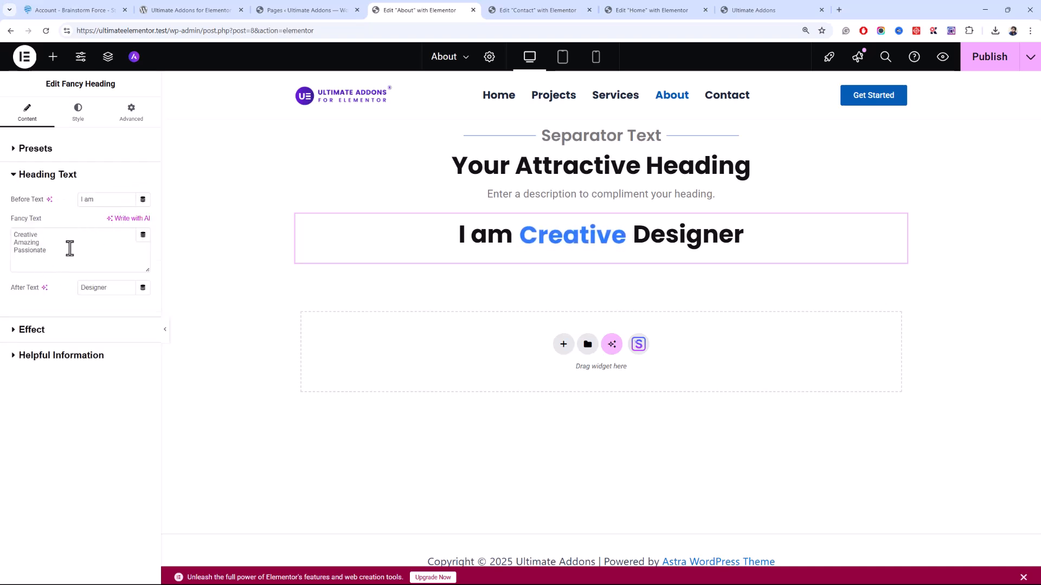
pyautogui.click(57, 329)
pyautogui.click(103, 208)
pyautogui.click(97, 224)
pyautogui.click(94, 205)
pyautogui.click(112, 226)
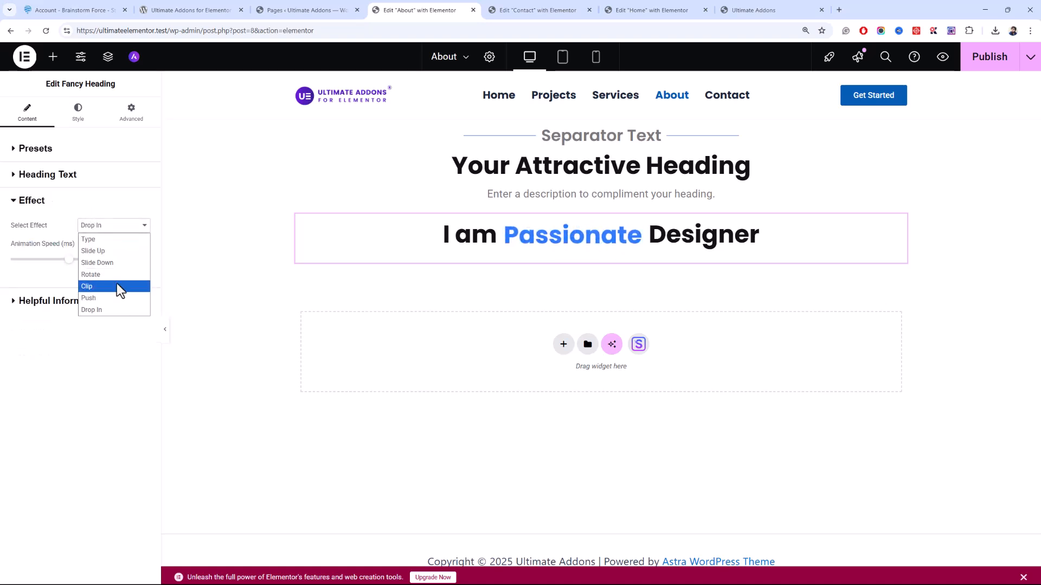
pyautogui.click(39, 238)
# Add a Content Toggle widget in a new section below the Fancy Heading and switch between its two contents.
pyautogui.click(52, 57)
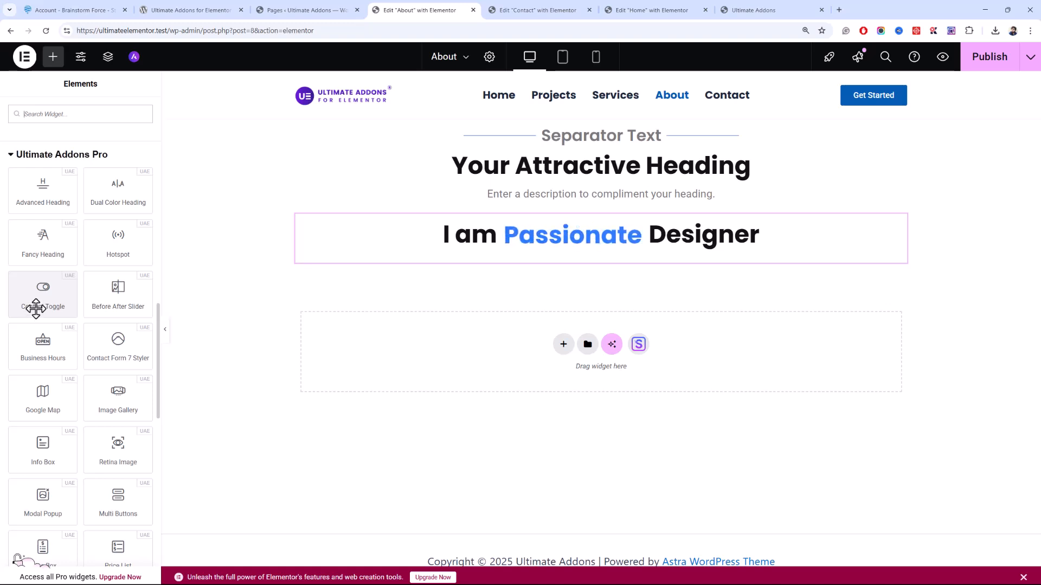
pyautogui.moveTo(70, 309); pyautogui.dragTo(531, 367)
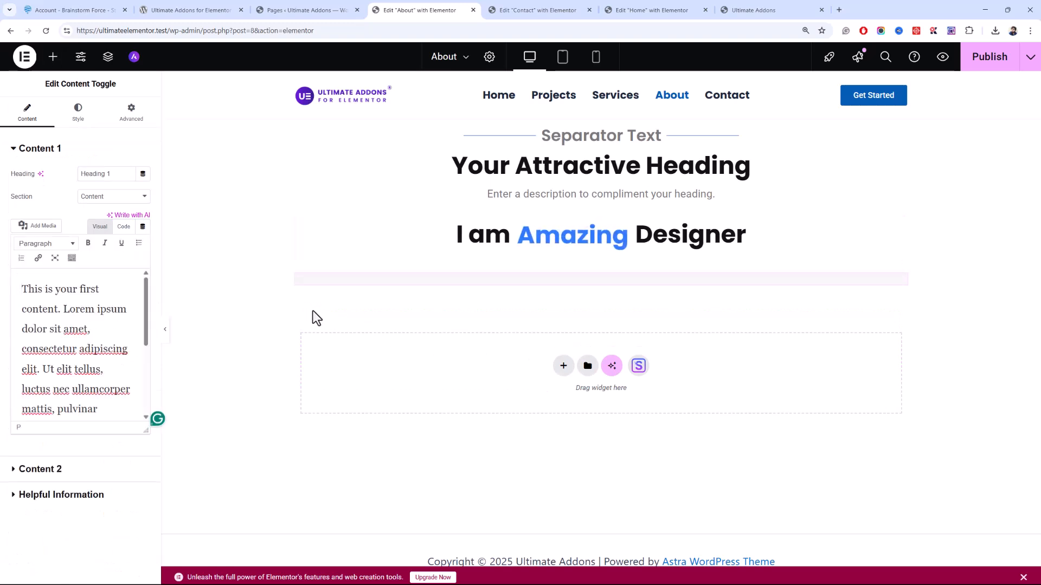
pyautogui.click(603, 301)
pyautogui.click(590, 302)
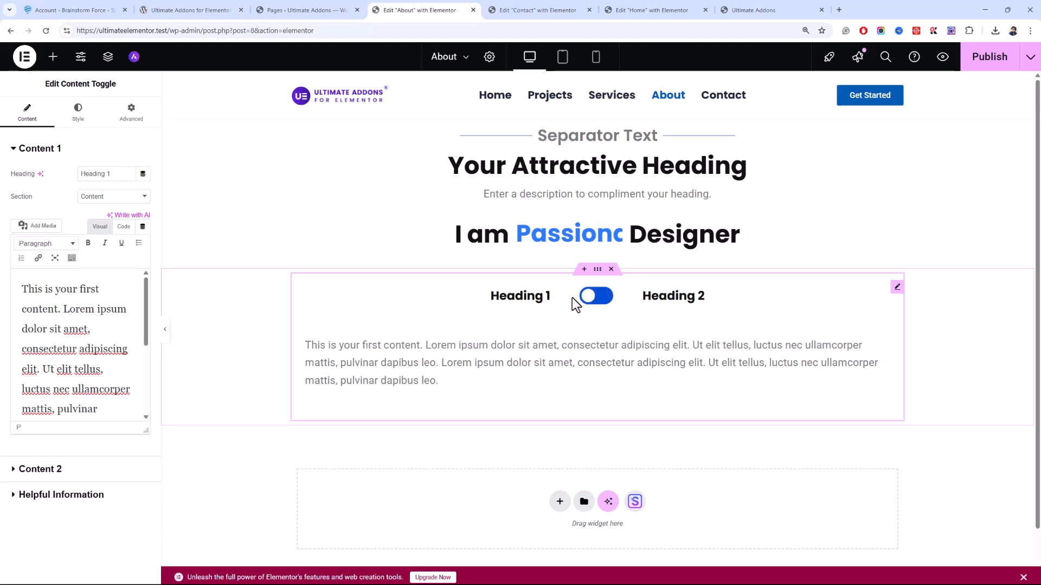
pyautogui.click(598, 300)
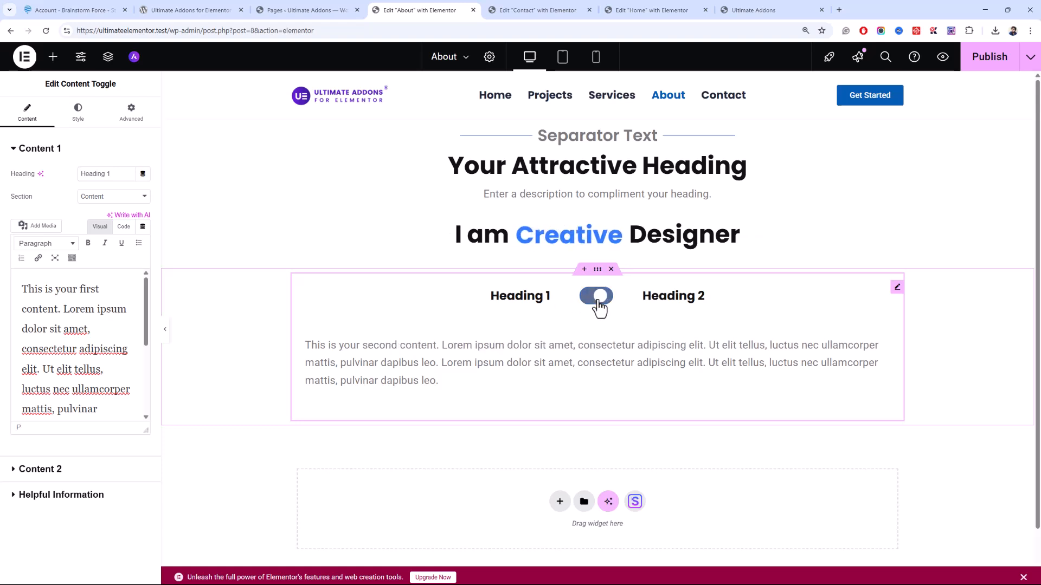
pyautogui.click(541, 305)
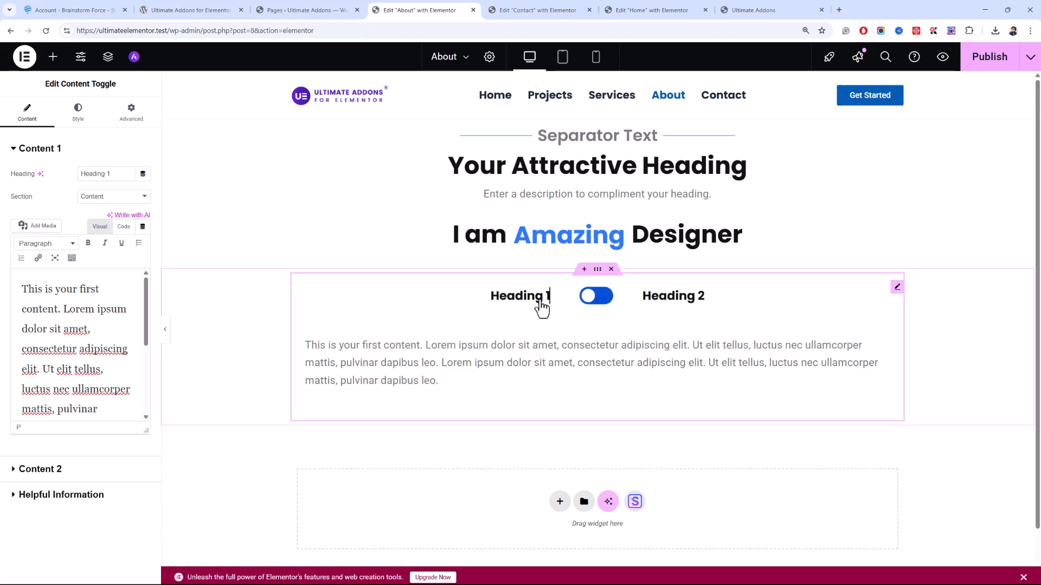
pyautogui.click(599, 303)
pyautogui.click(601, 306)
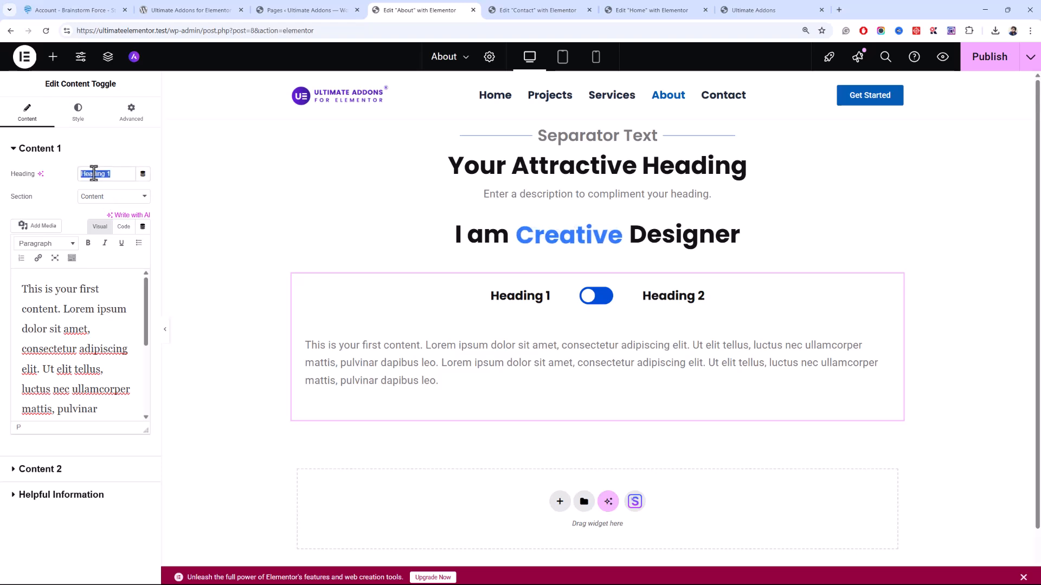
# Name the Content Toggle's two headings Monthly and Yearly and clear the placeholder text of both contents.
pyautogui.write('Monthly')
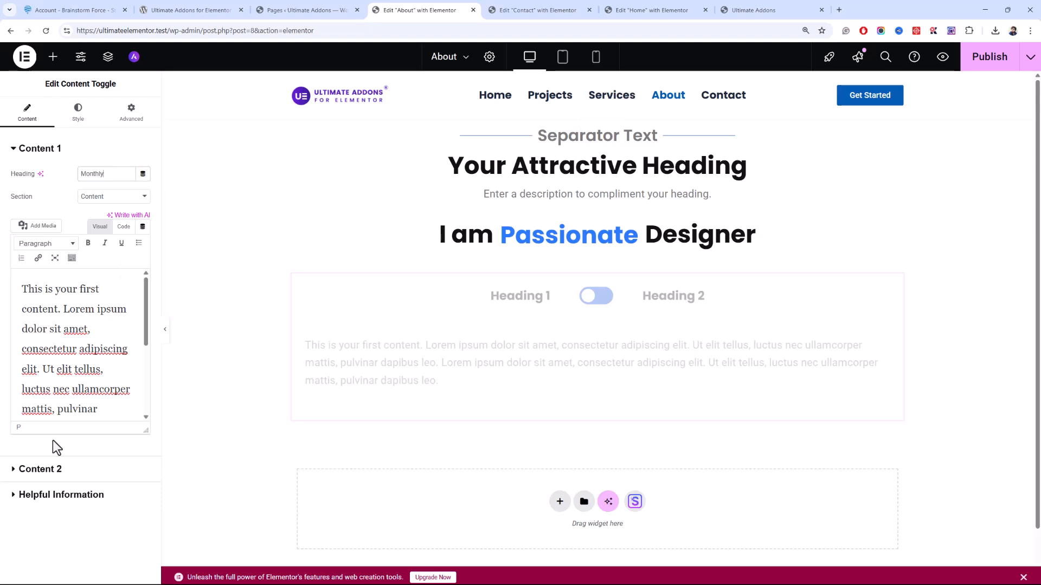
pyautogui.click(50, 469)
pyautogui.tripleClick(91, 200)
pyautogui.write('Yearly')
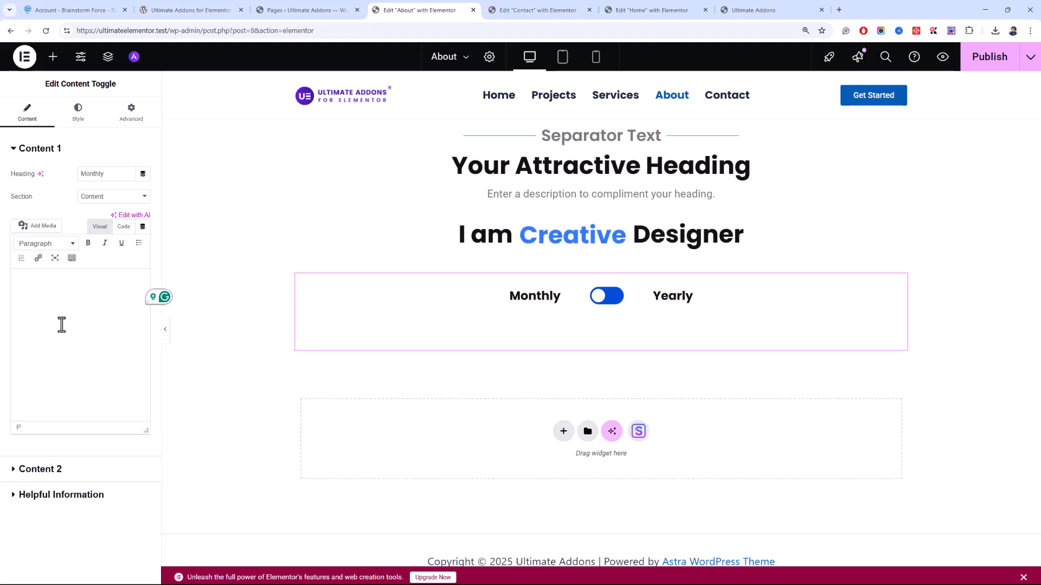
# Test the Content Toggle on the page by switching back and forth between Monthly and Yearly.
pyautogui.click(610, 303)
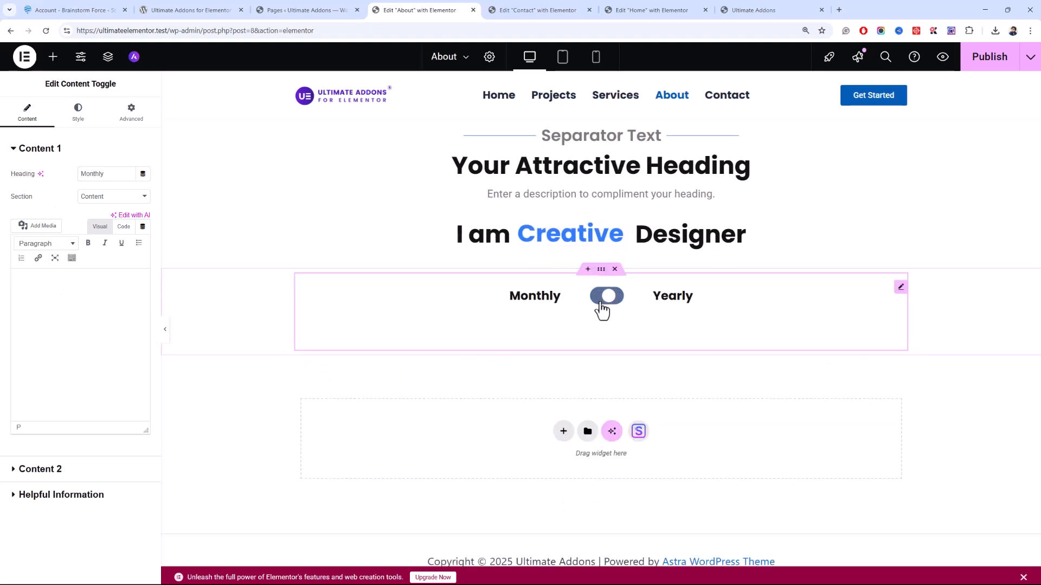
pyautogui.click(596, 303)
pyautogui.click(607, 303)
pyautogui.click(598, 304)
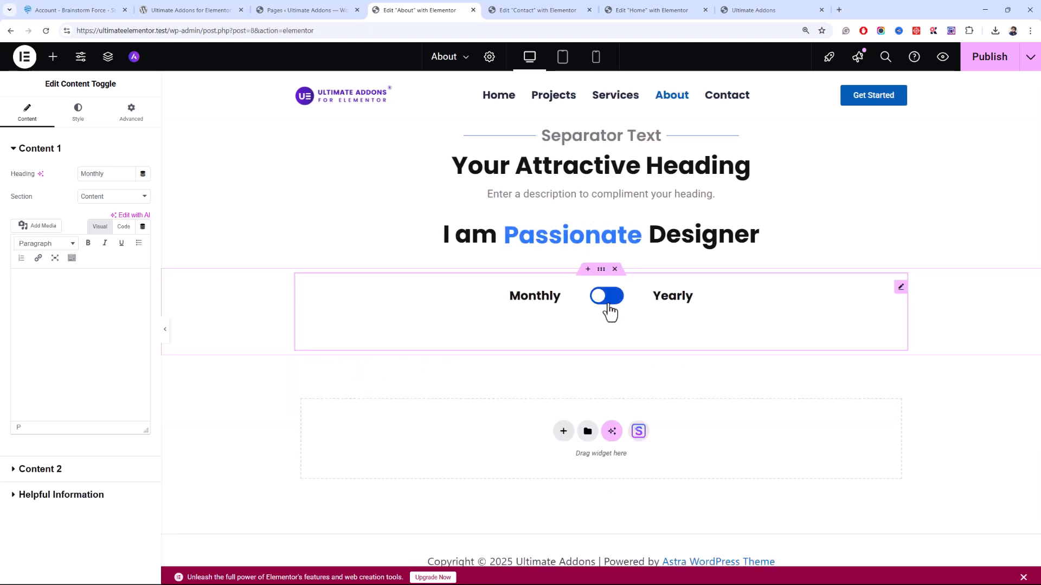
pyautogui.click(605, 305)
pyautogui.click(602, 305)
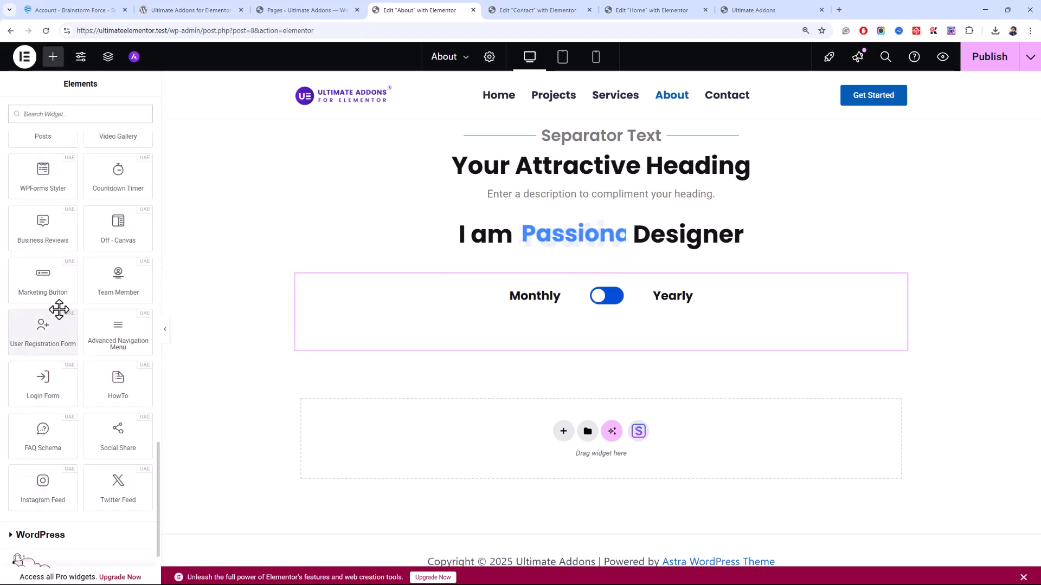
# Look through the Ultimate Addons Pro widgets for another widget to use on the About page.
pyautogui.scroll(3, 34, 303)
pyautogui.scroll(3, 33, 302)
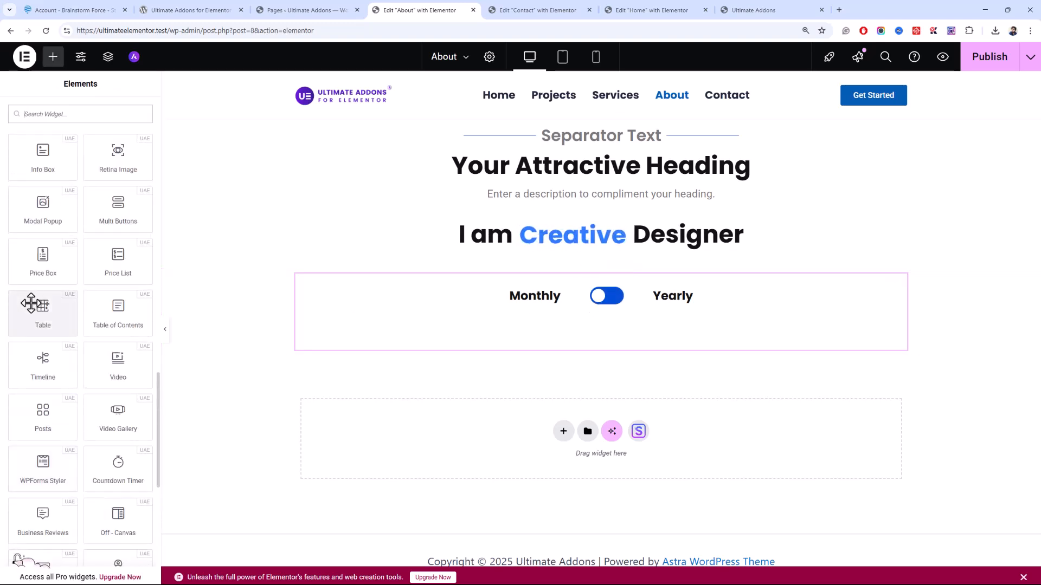